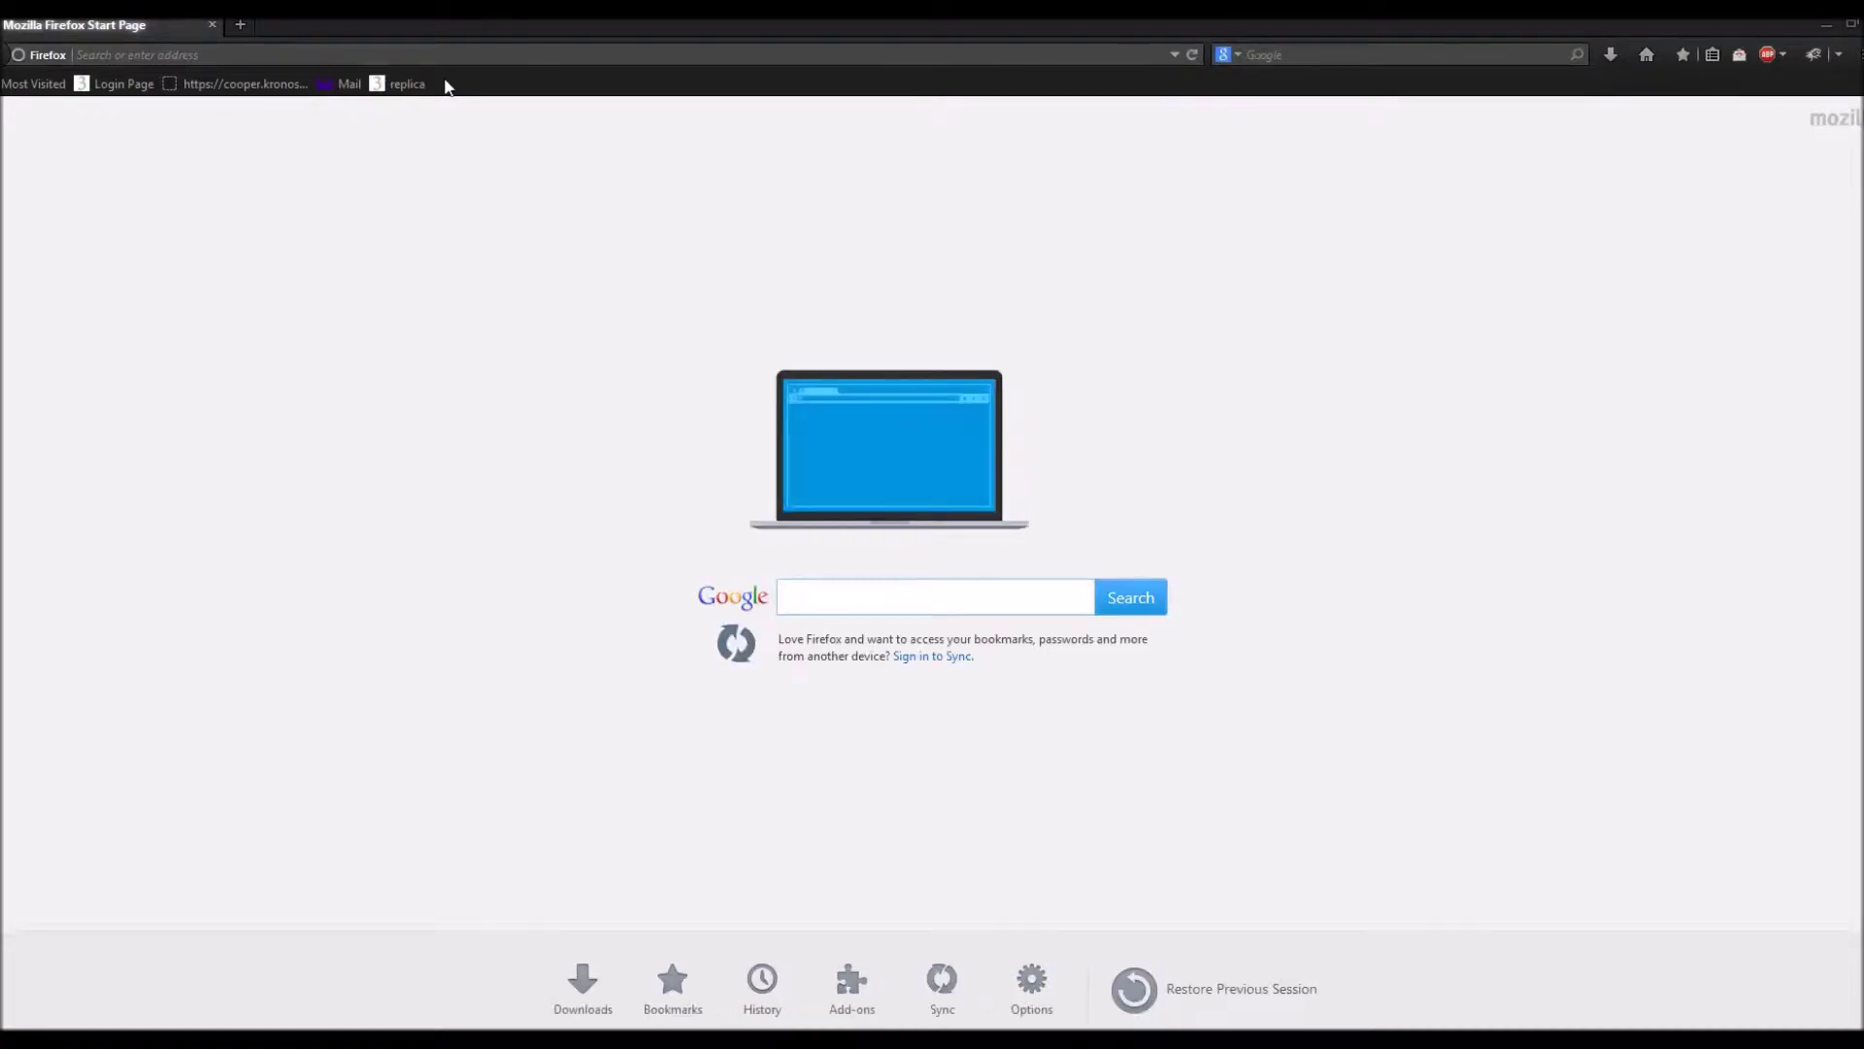
# Search Google for 'tmi on 1.8 non forge' from the Firefox start page.
pyautogui.click(298, 53)
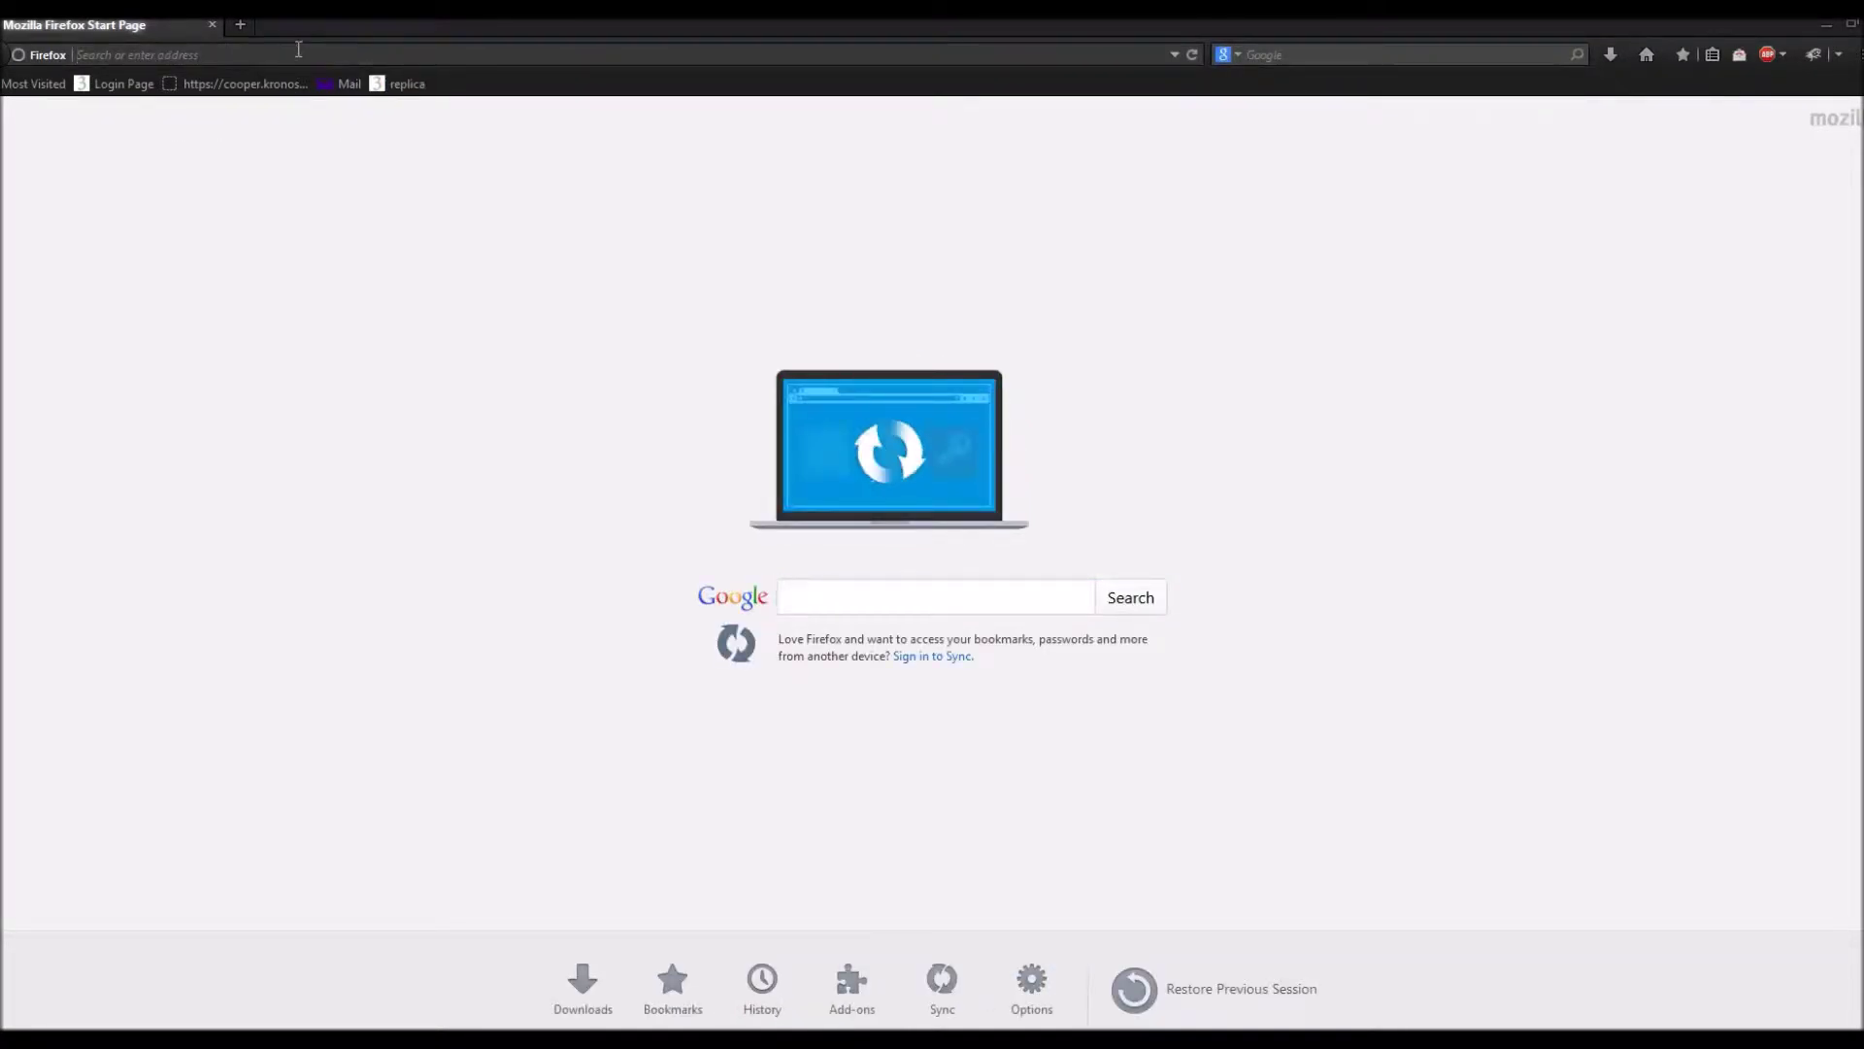
pyautogui.click(842, 596)
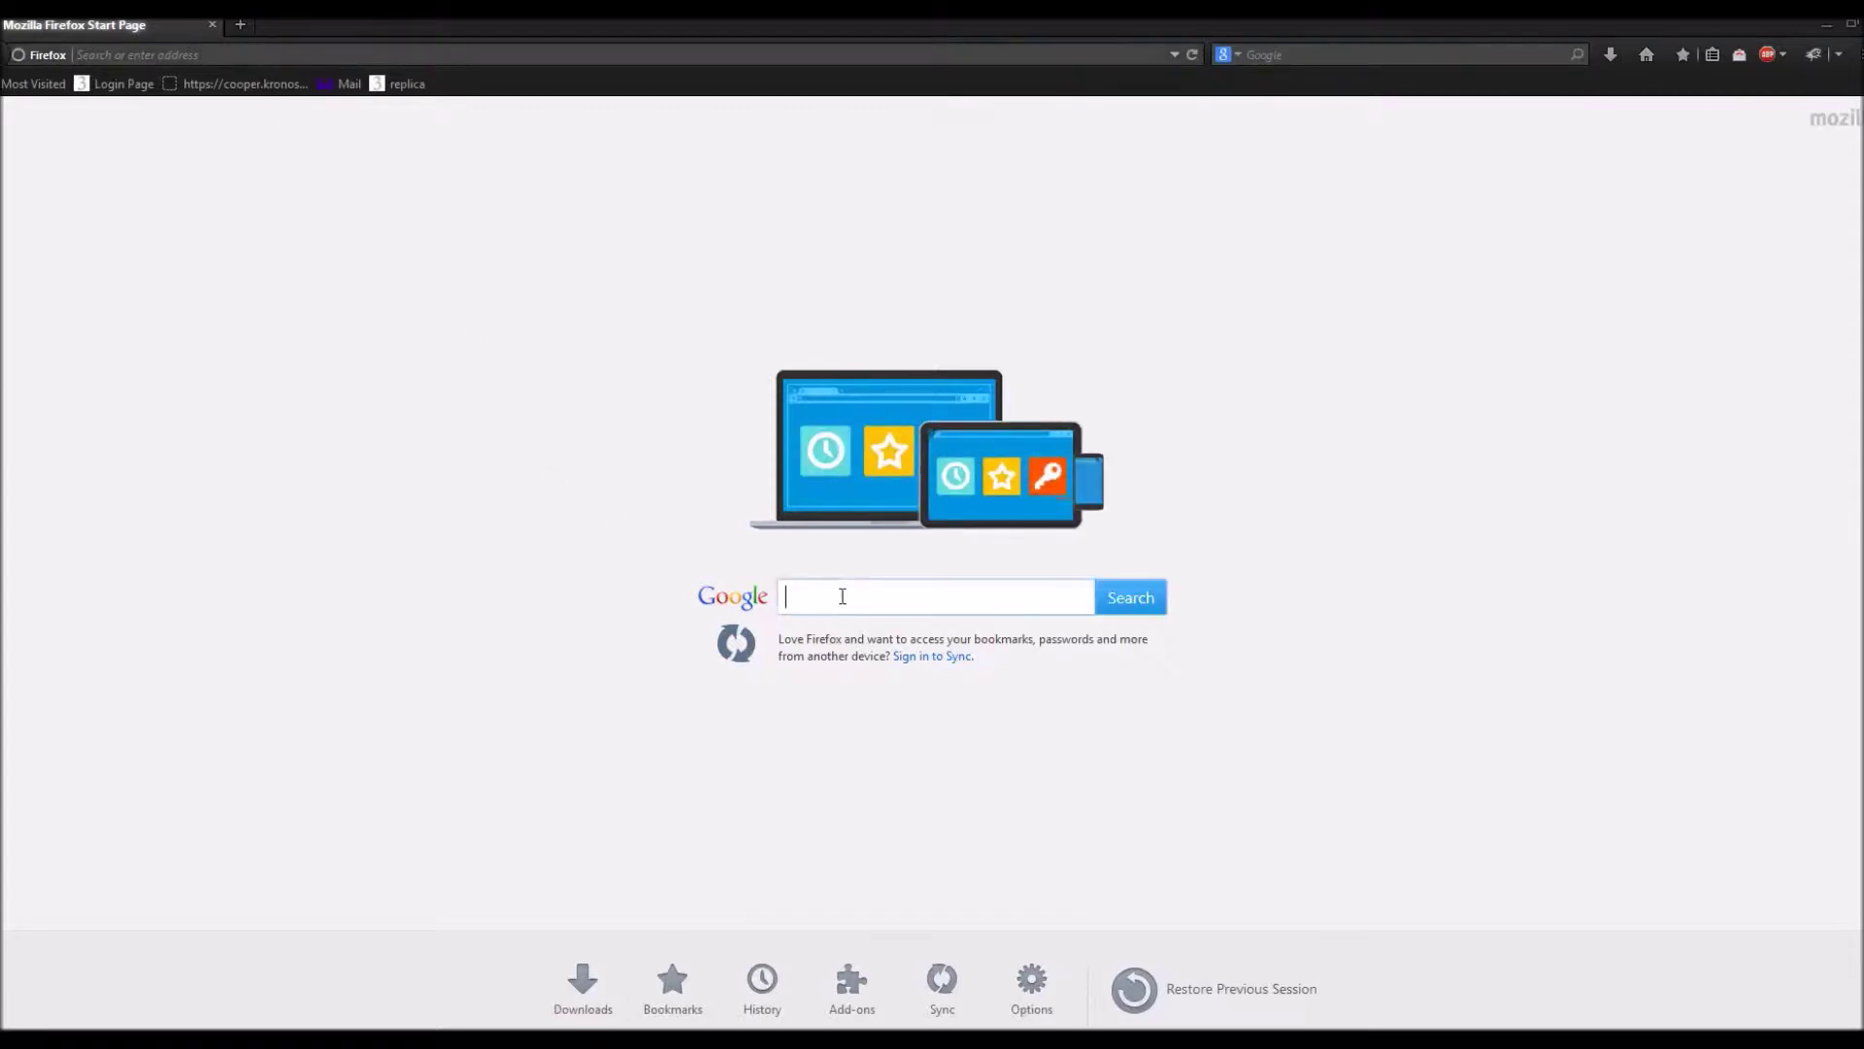
pyautogui.write('tmi')
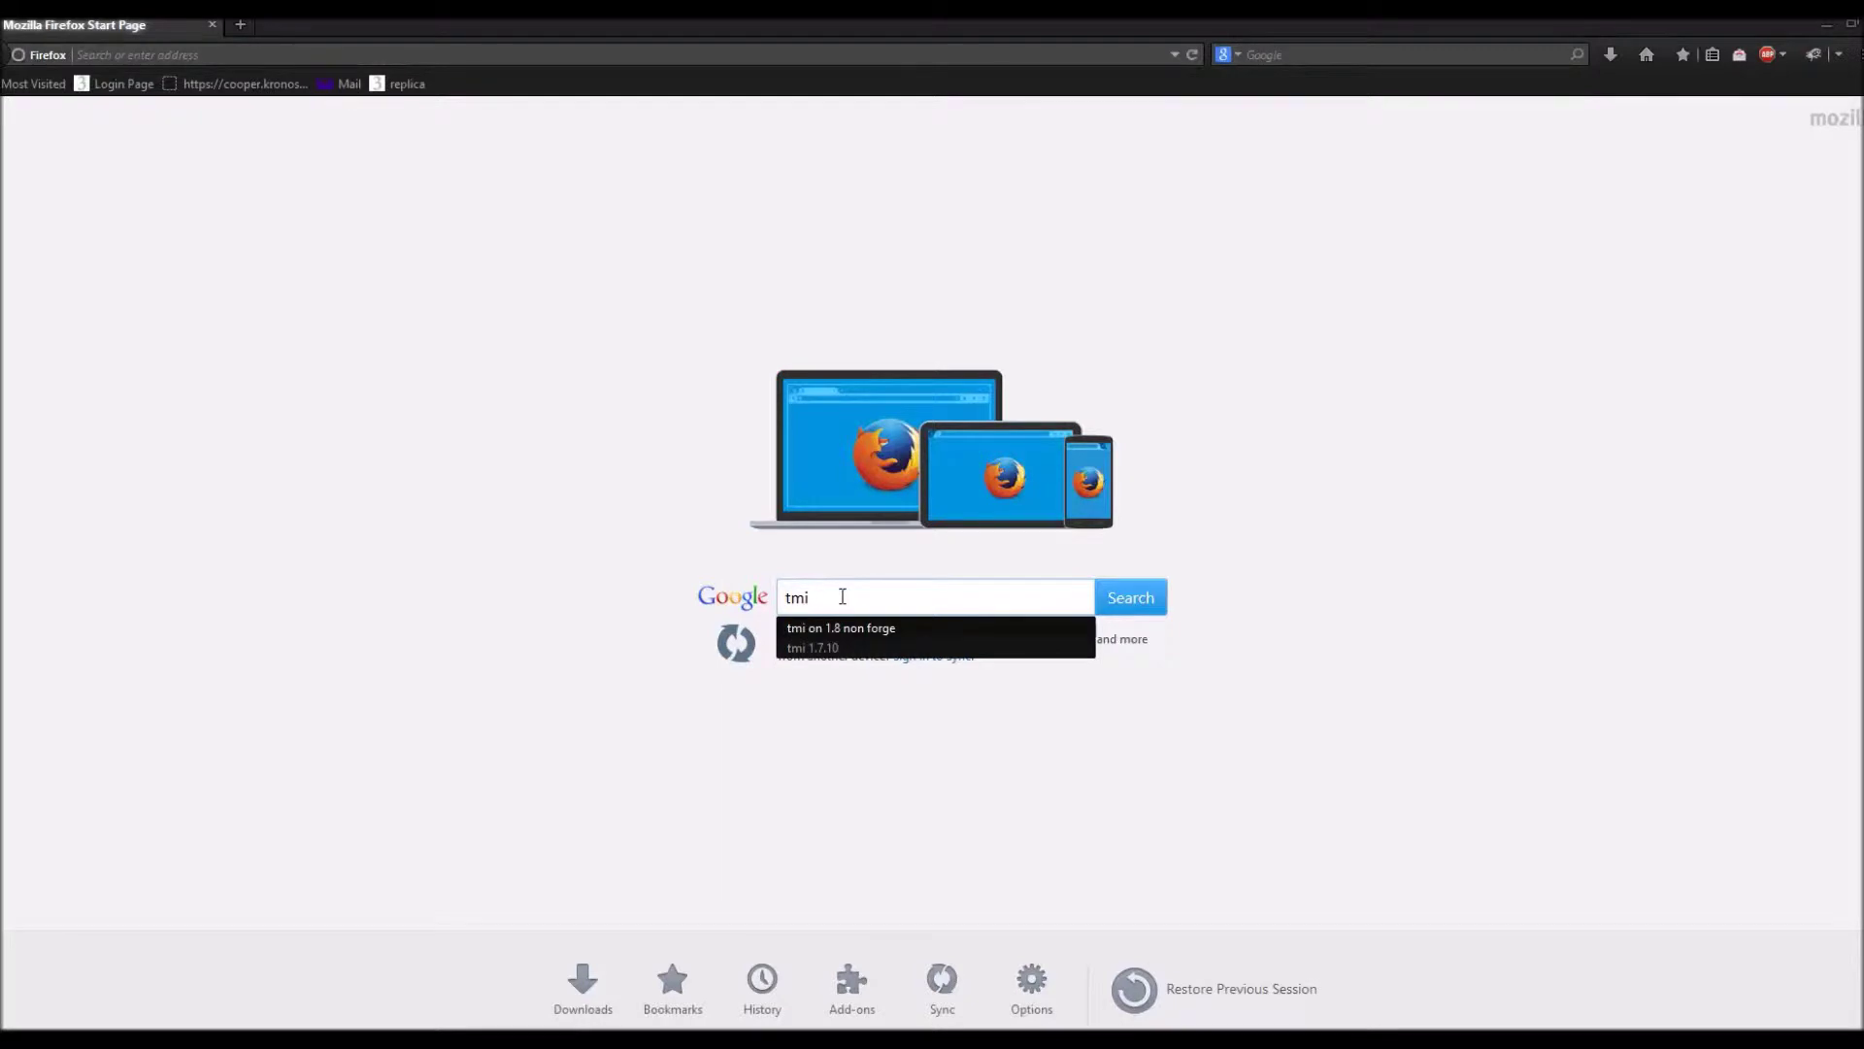
pyautogui.press('Down')
pyautogui.press('Return')
pyautogui.click(1161, 603)
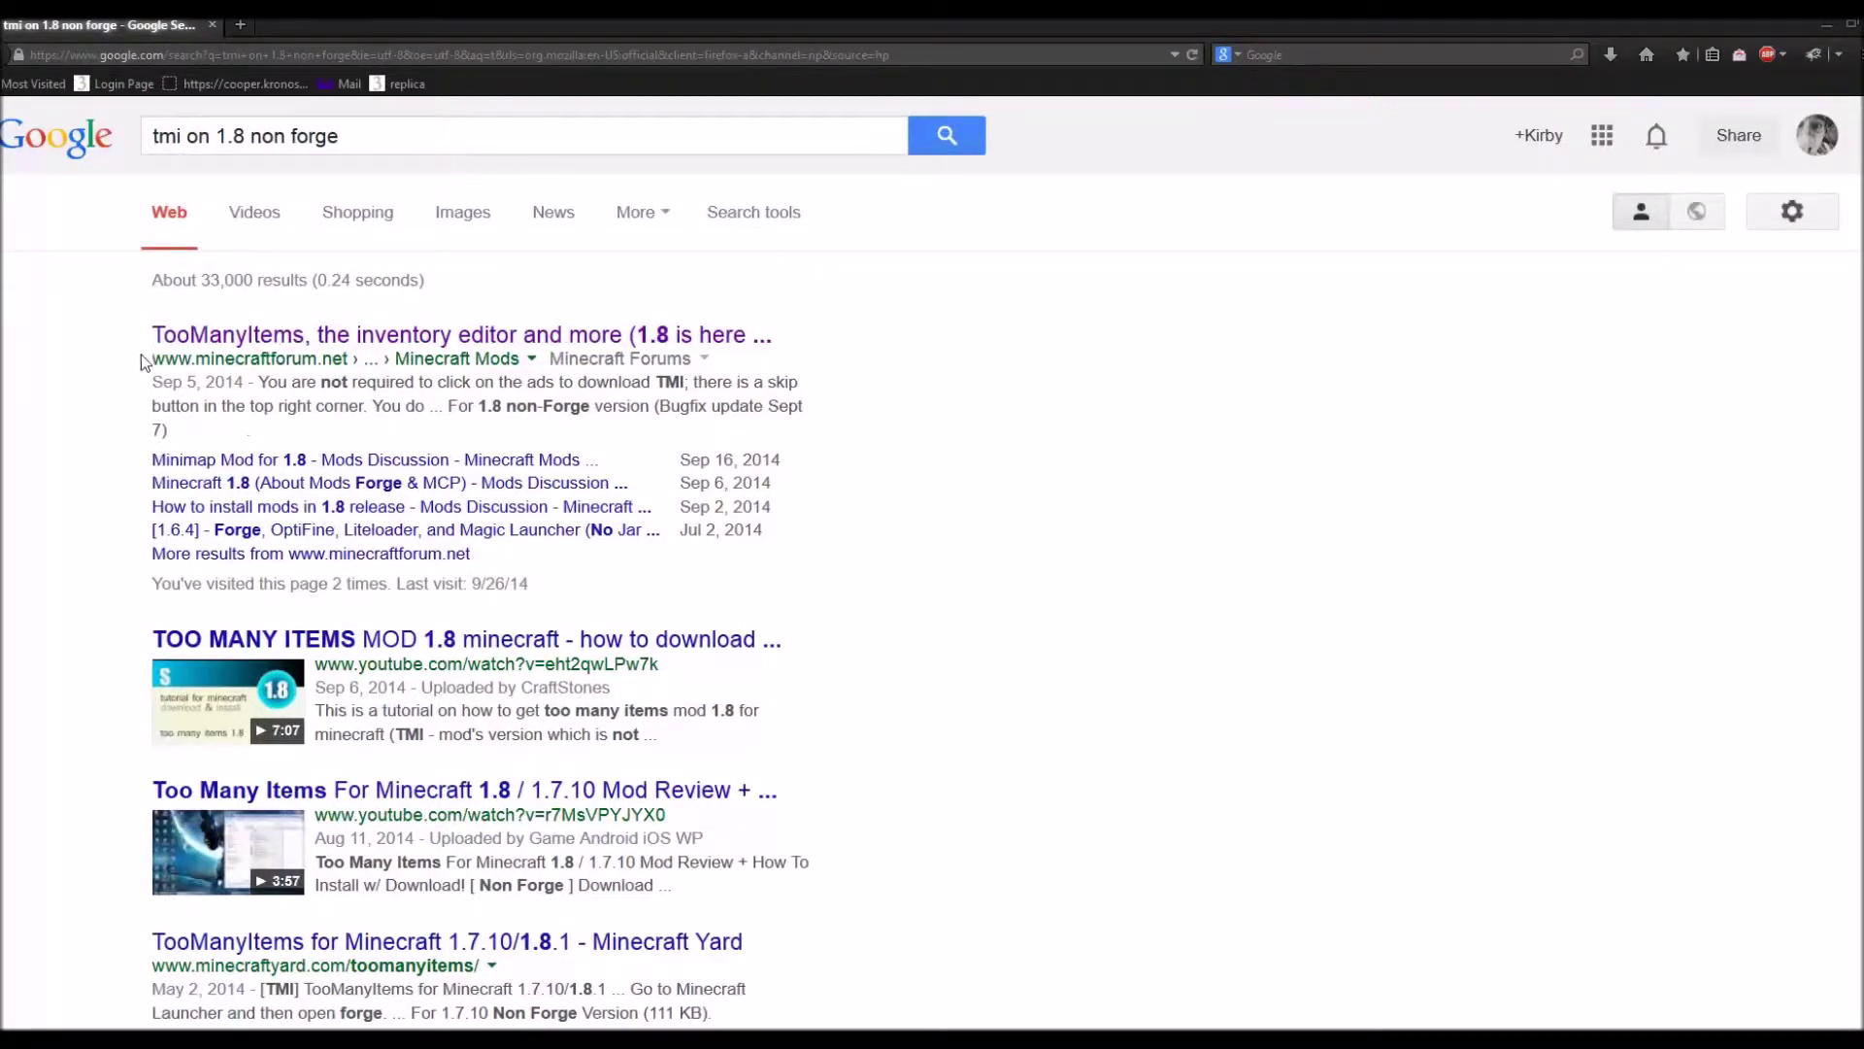
# Select the minecraftforum.net address of the first TooManyItems search result.
pyautogui.moveTo(146, 357)
pyautogui.mouseDown()
pyautogui.moveTo(398, 384)
pyautogui.moveTo(384, 369)
pyautogui.mouseUp()
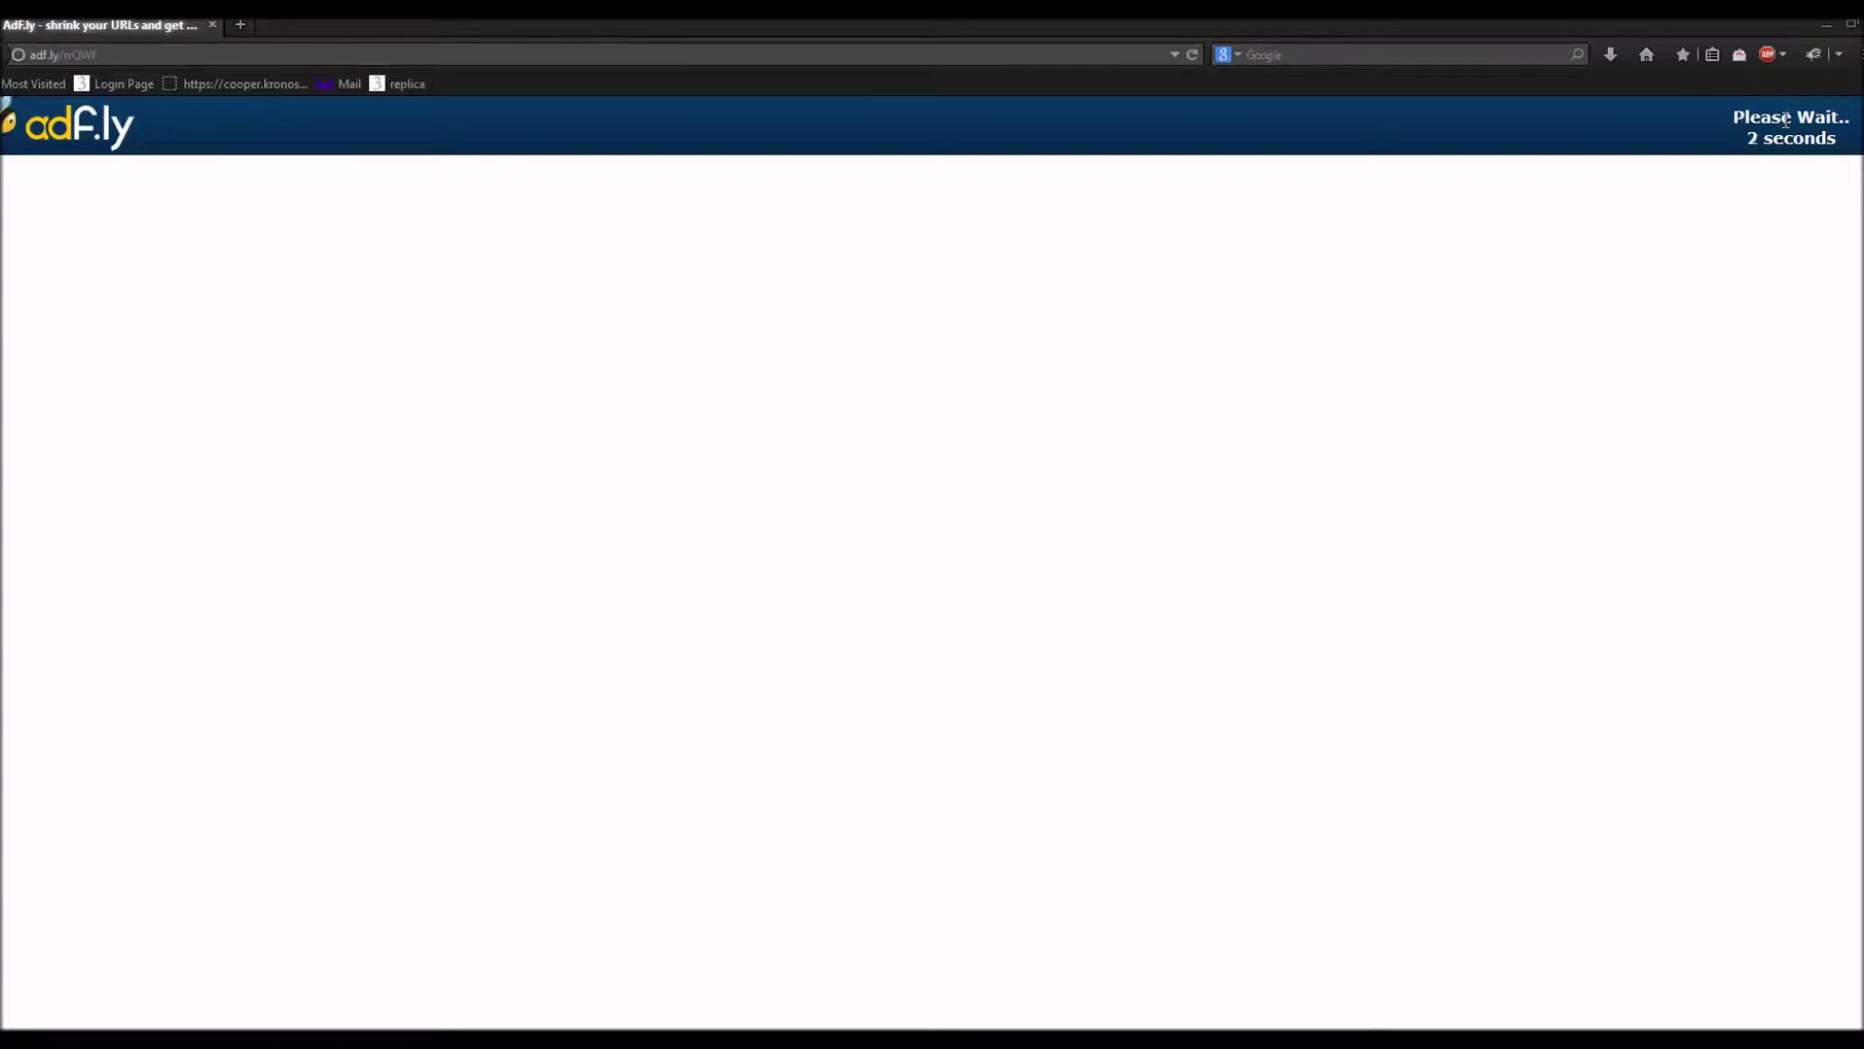
# Skip the ad, save the TooManyItems 1.8 zip, open it from Downloads, then minimize Firefox.
pyautogui.click(1787, 125)
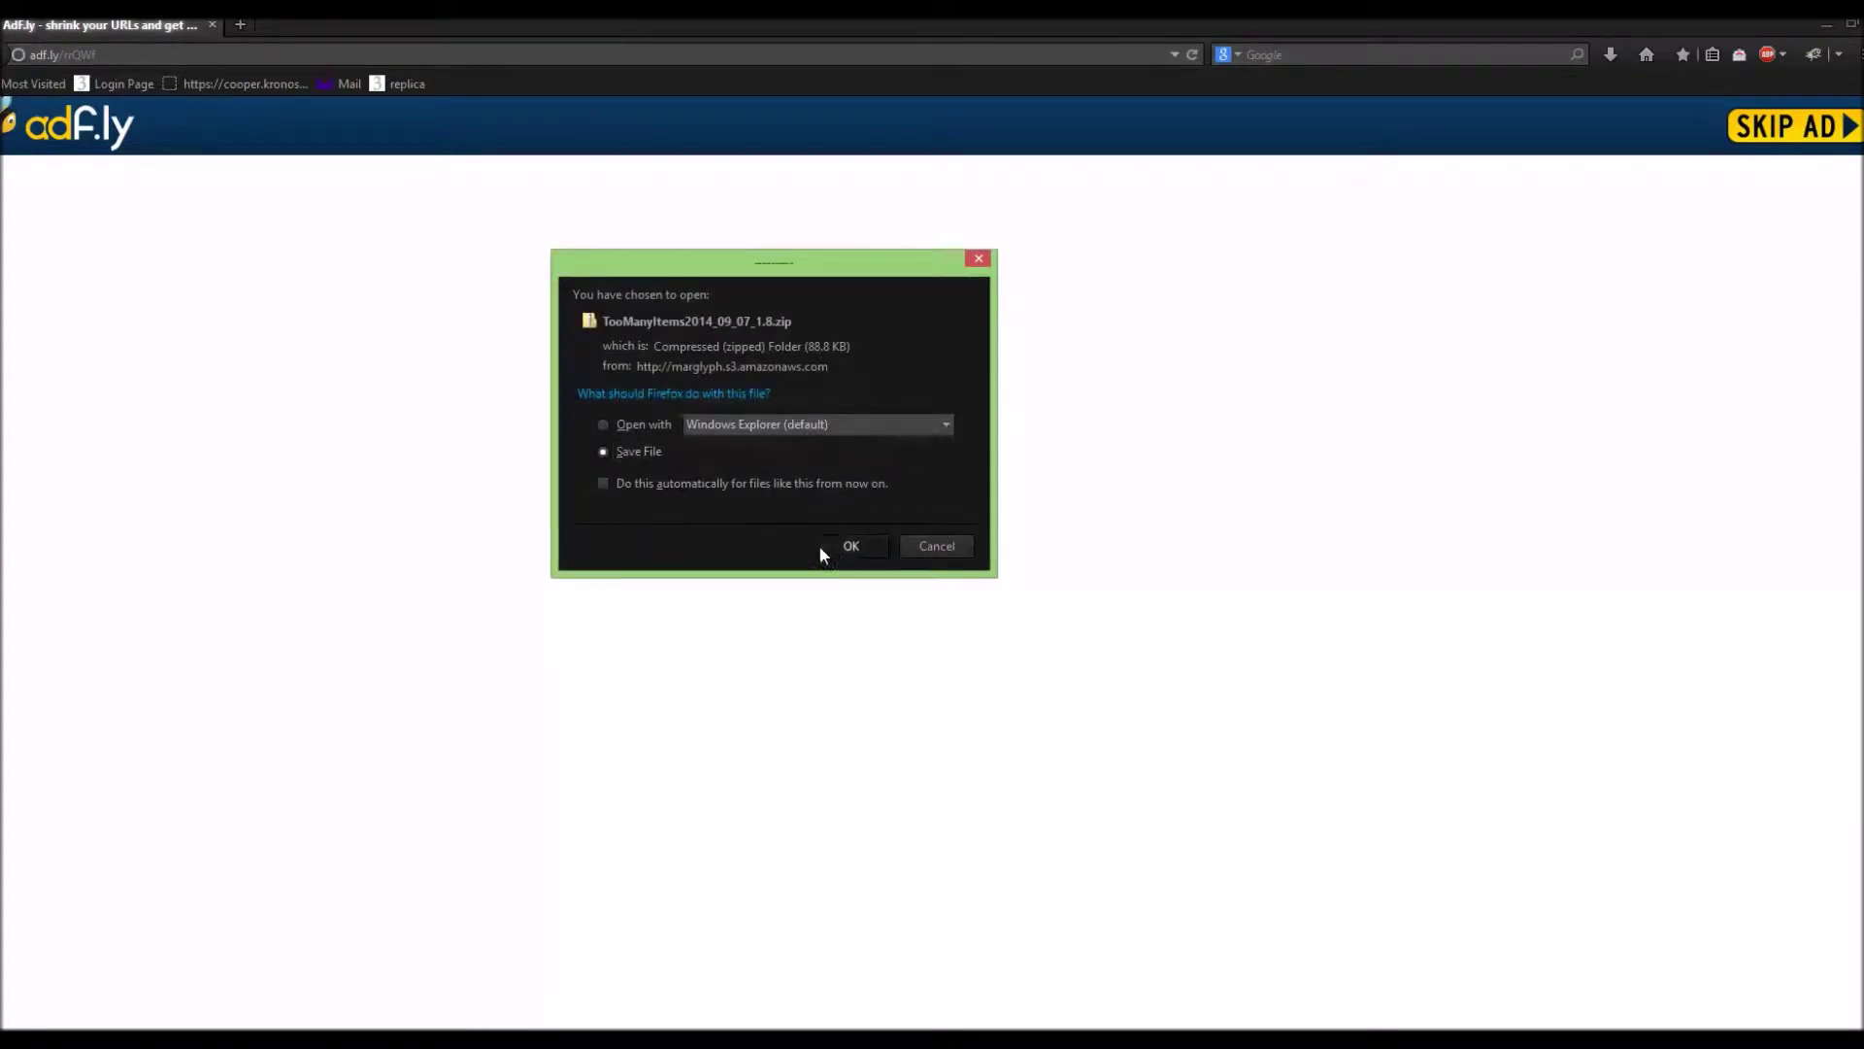
pyautogui.click(820, 544)
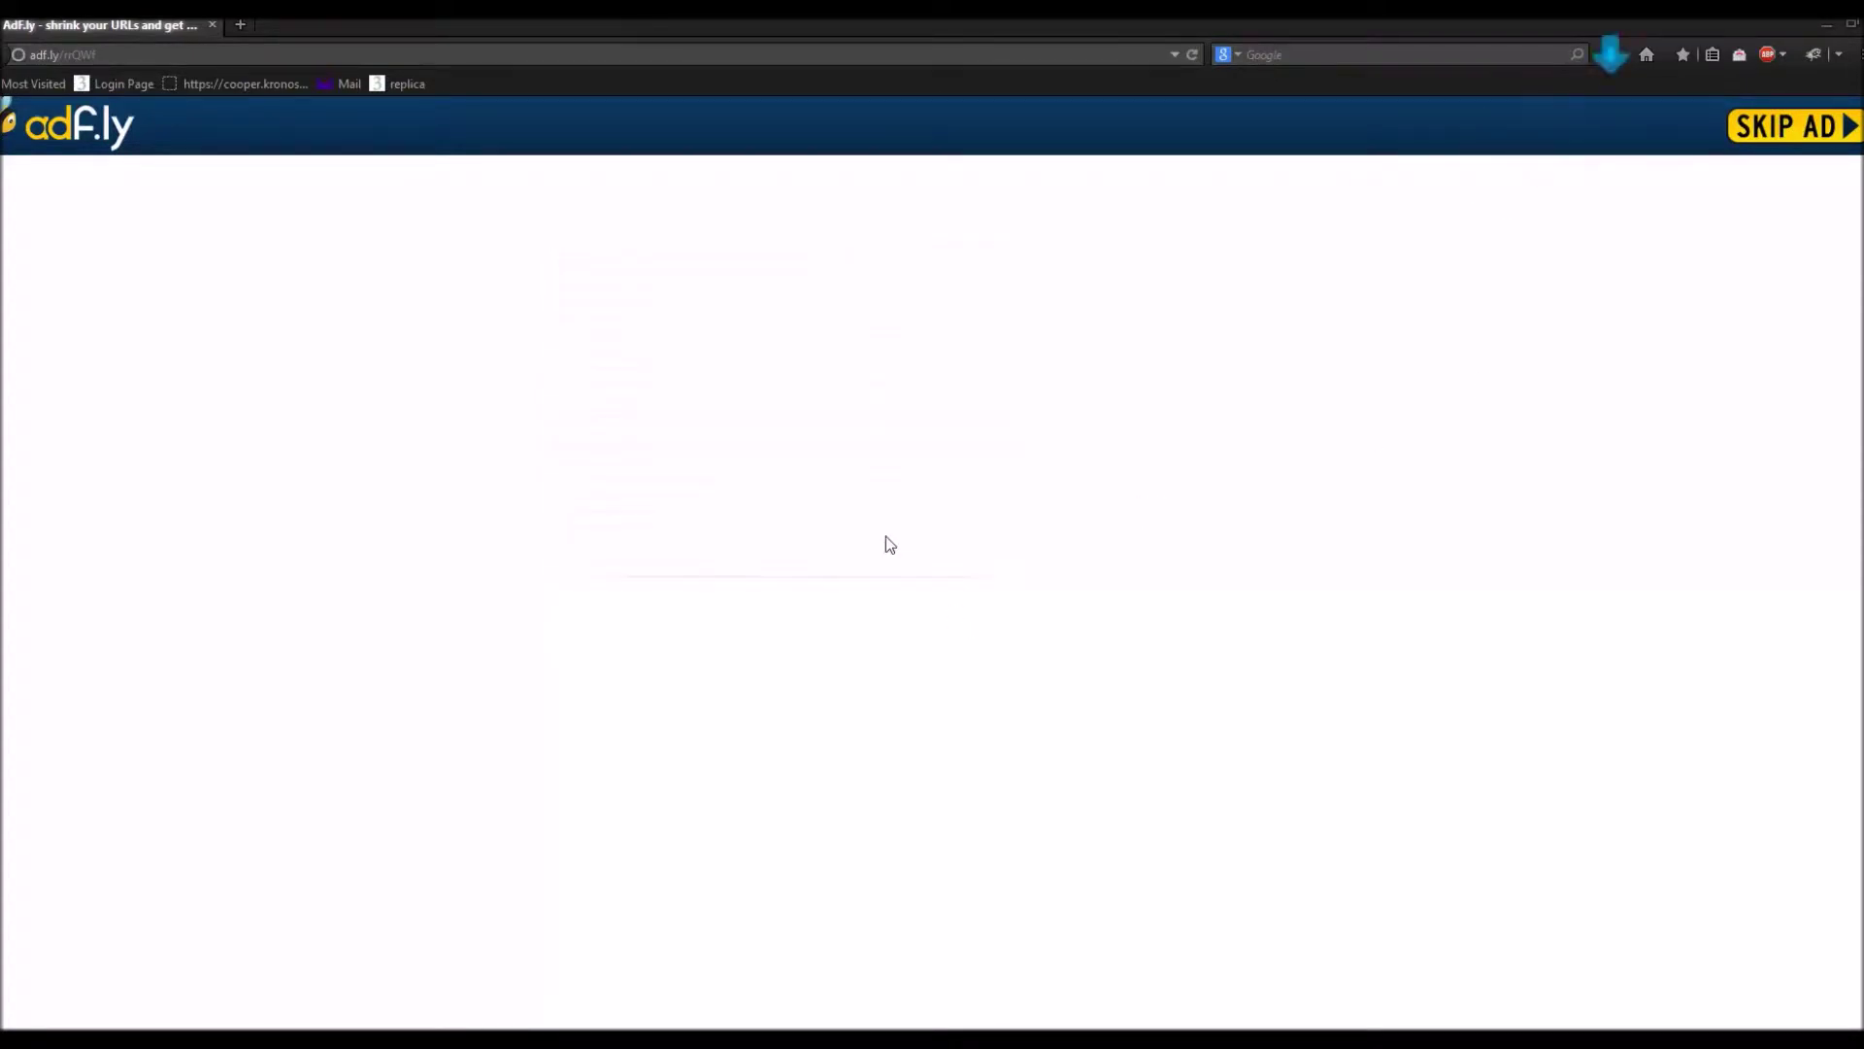
pyautogui.click(1602, 62)
pyautogui.click(1464, 150)
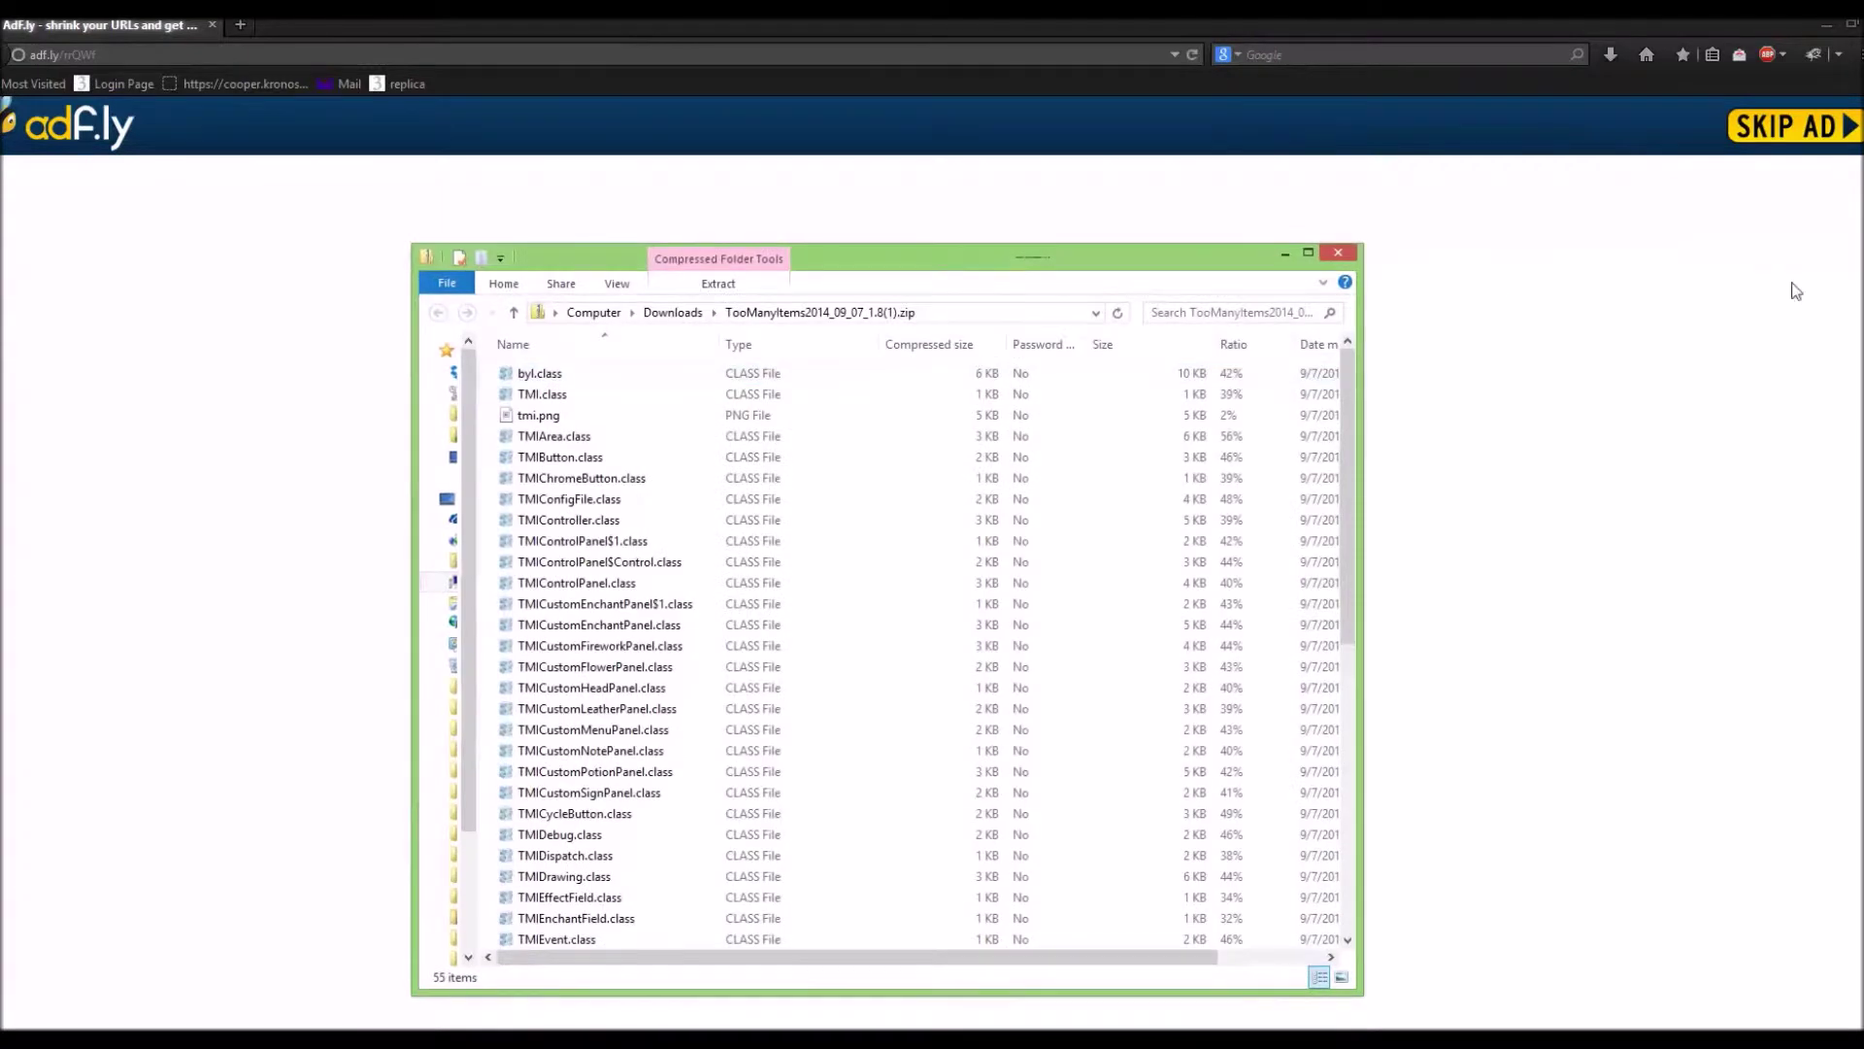
pyautogui.click(1826, 29)
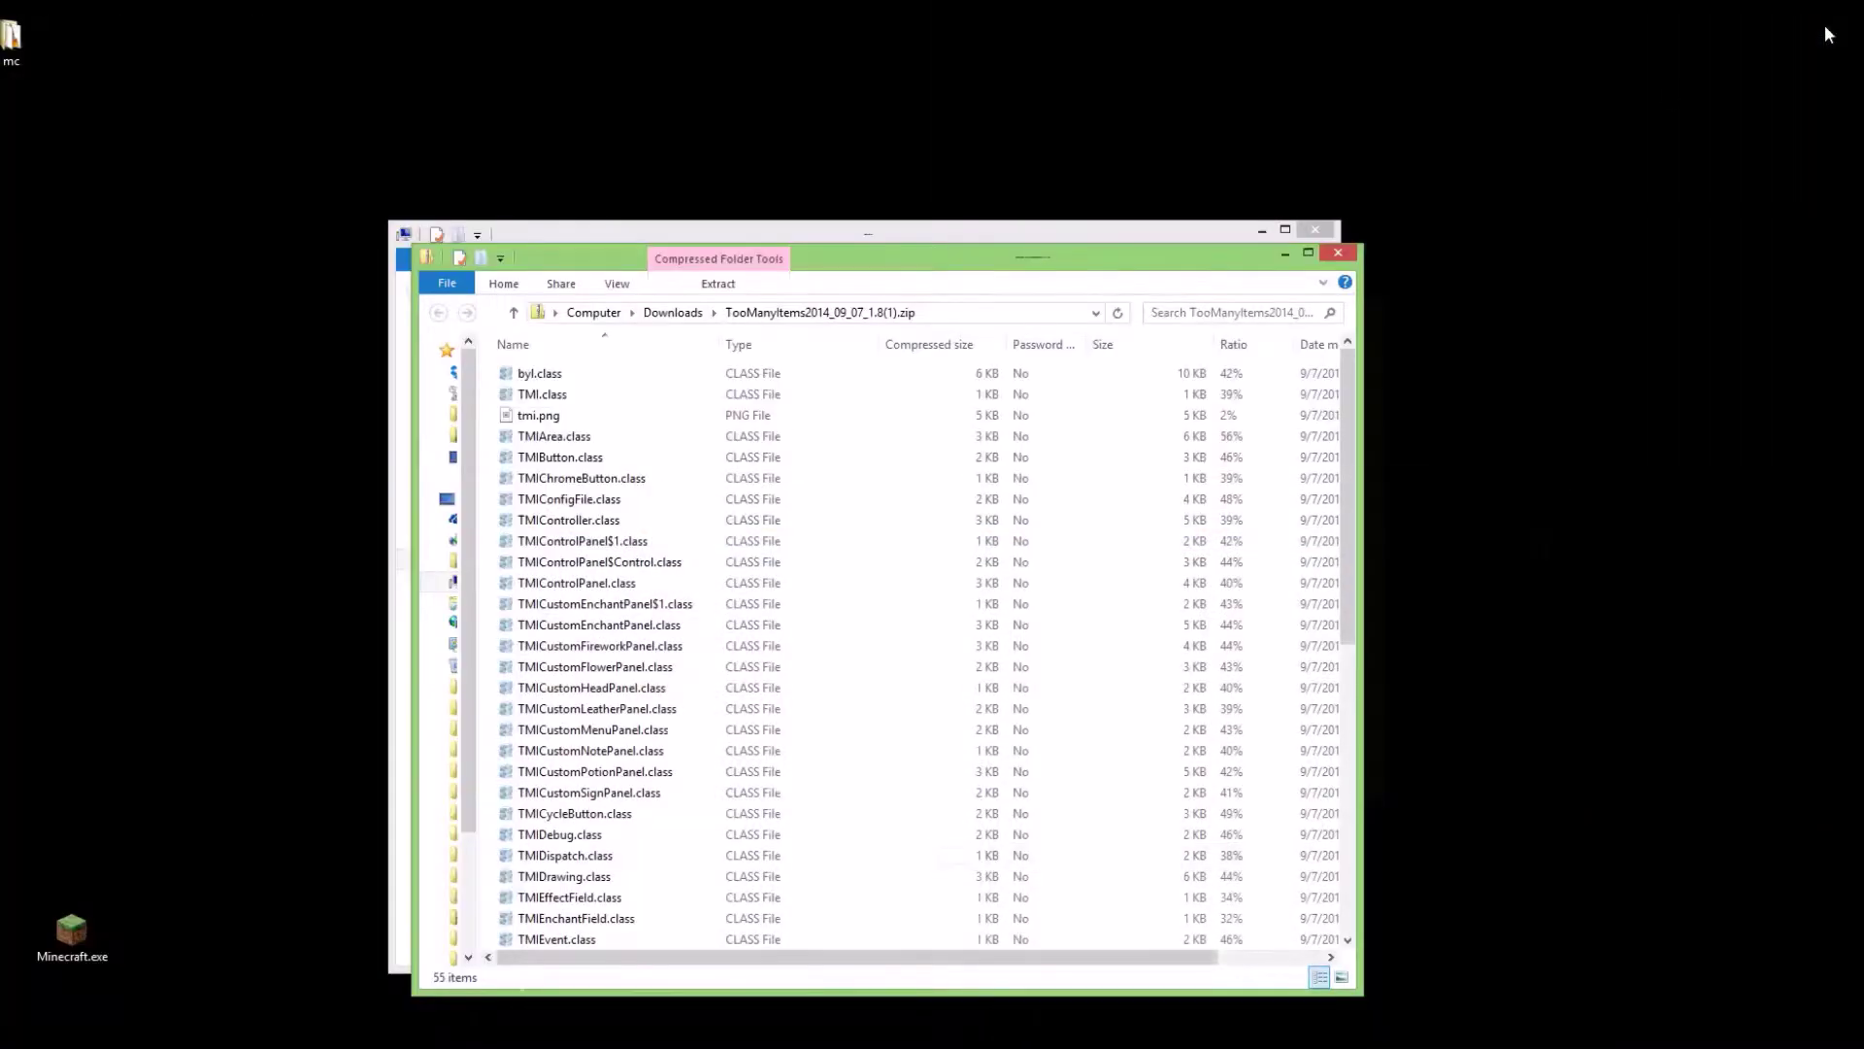
pyautogui.click(1338, 252)
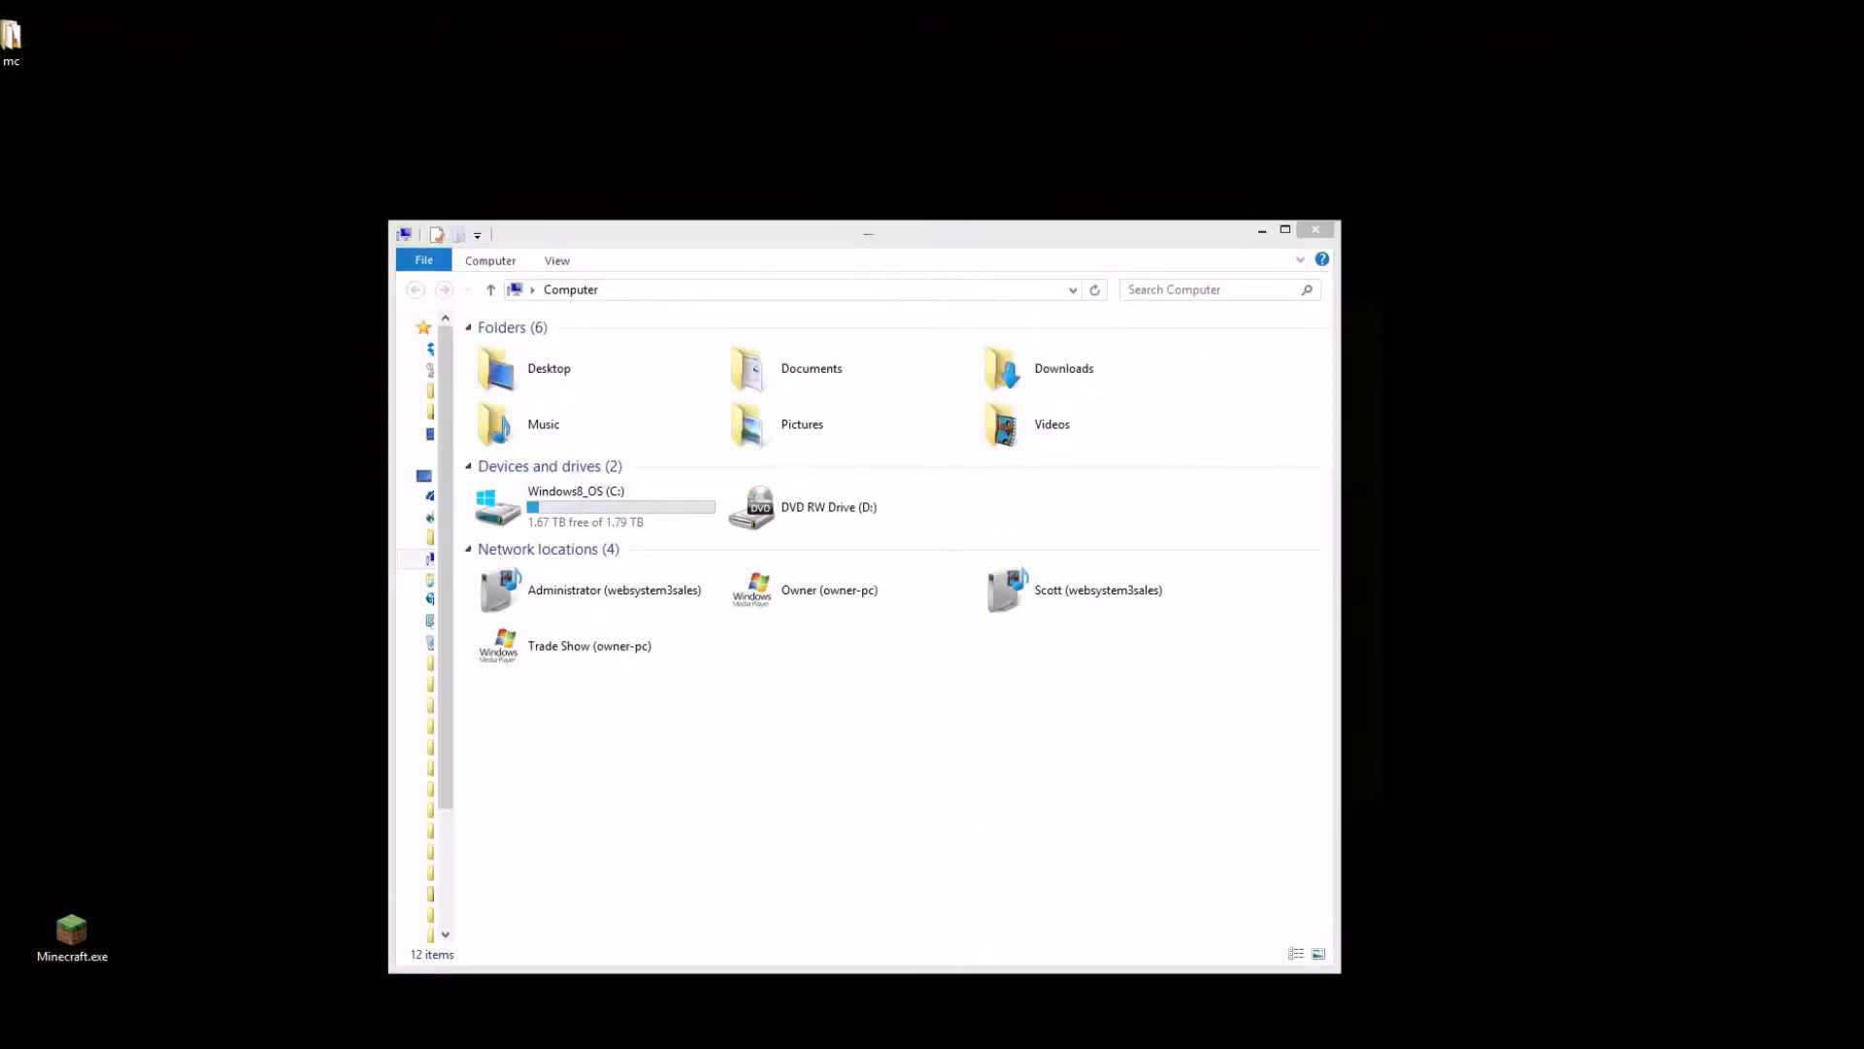
# Open %appdata% via Run and browse to .minecraft > versions > 1.8.
pyautogui.press('super+r')
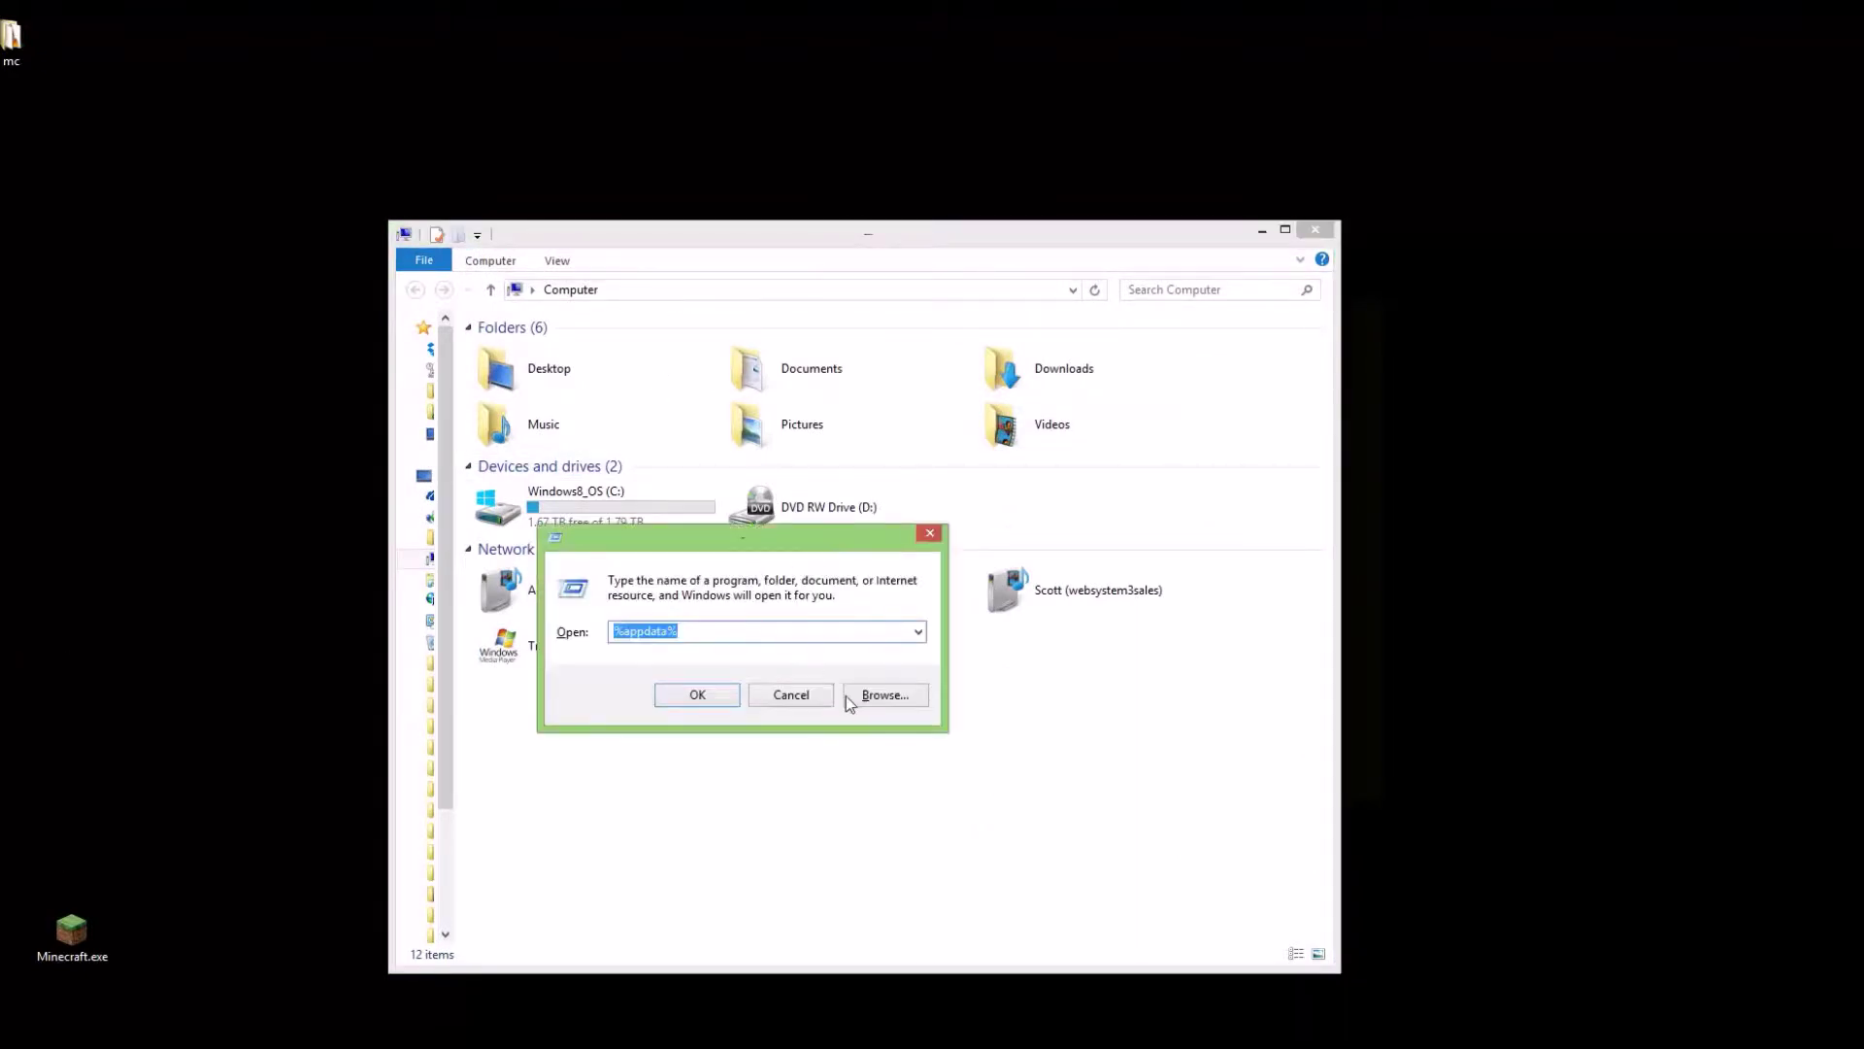
pyautogui.press('Return')
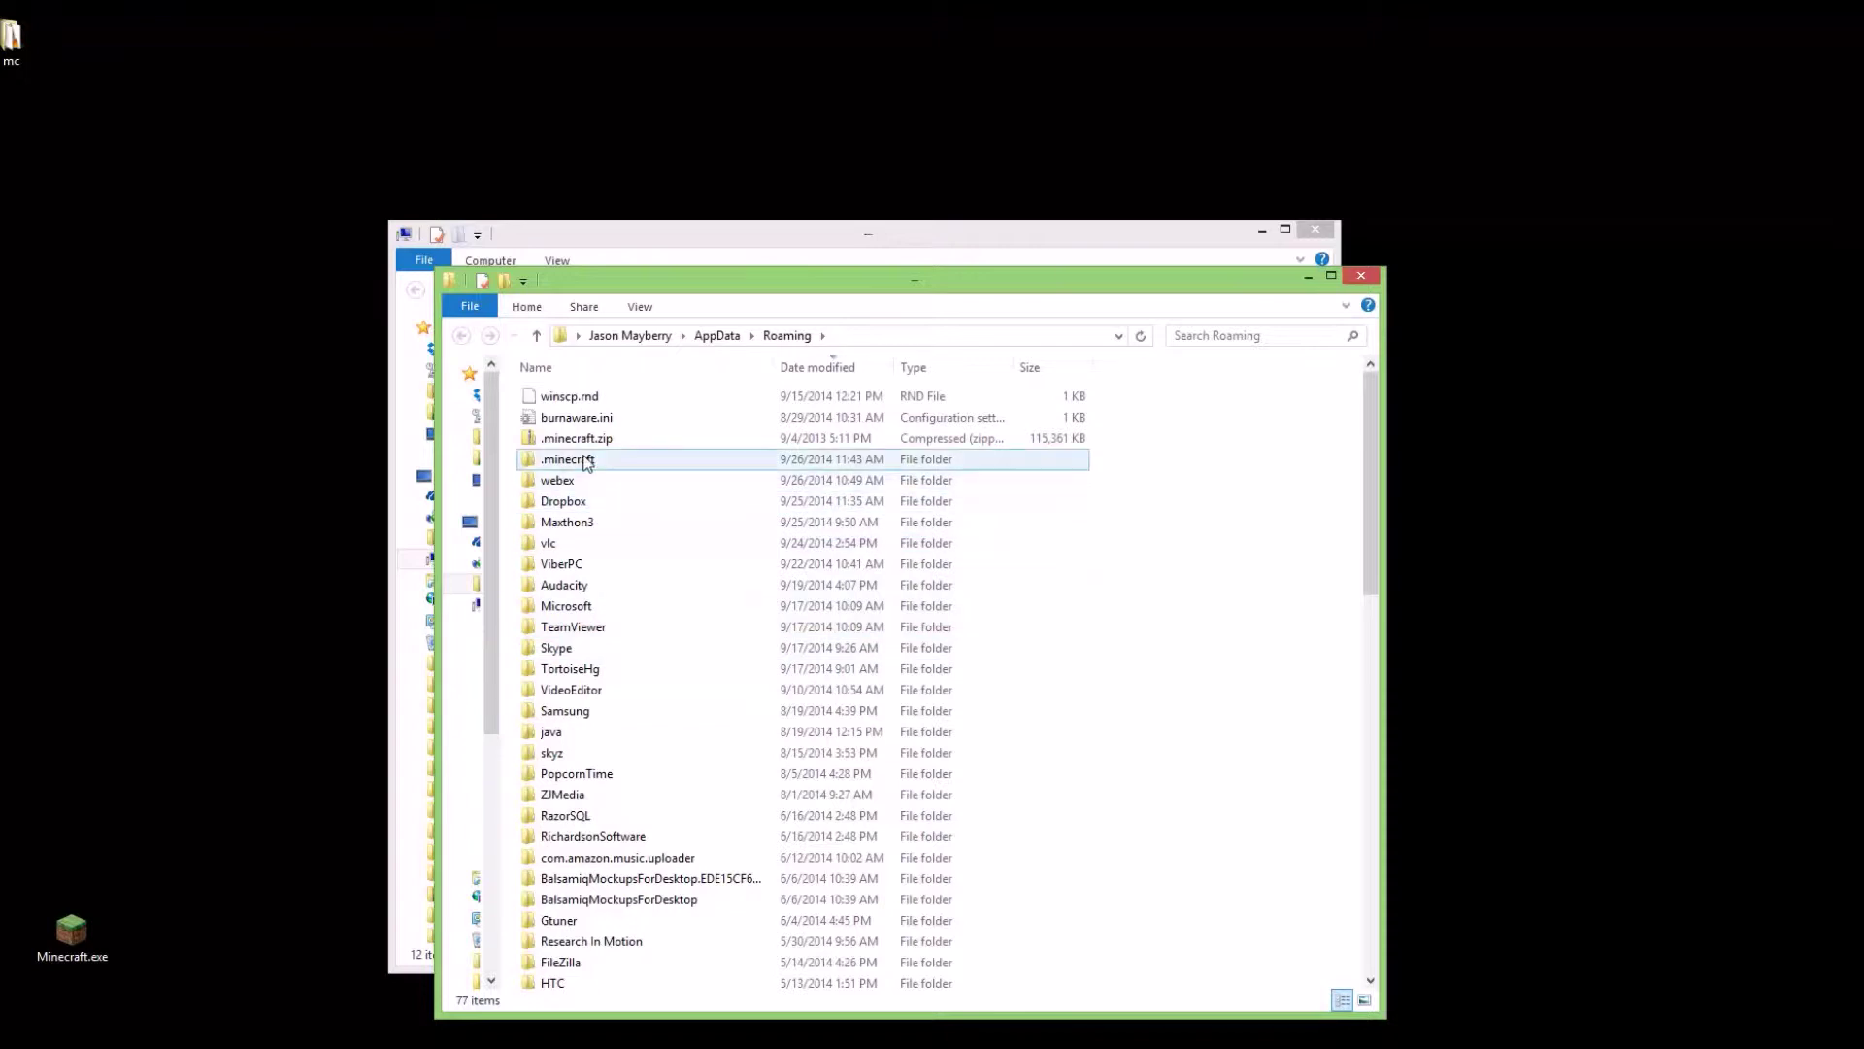
pyautogui.click(586, 461)
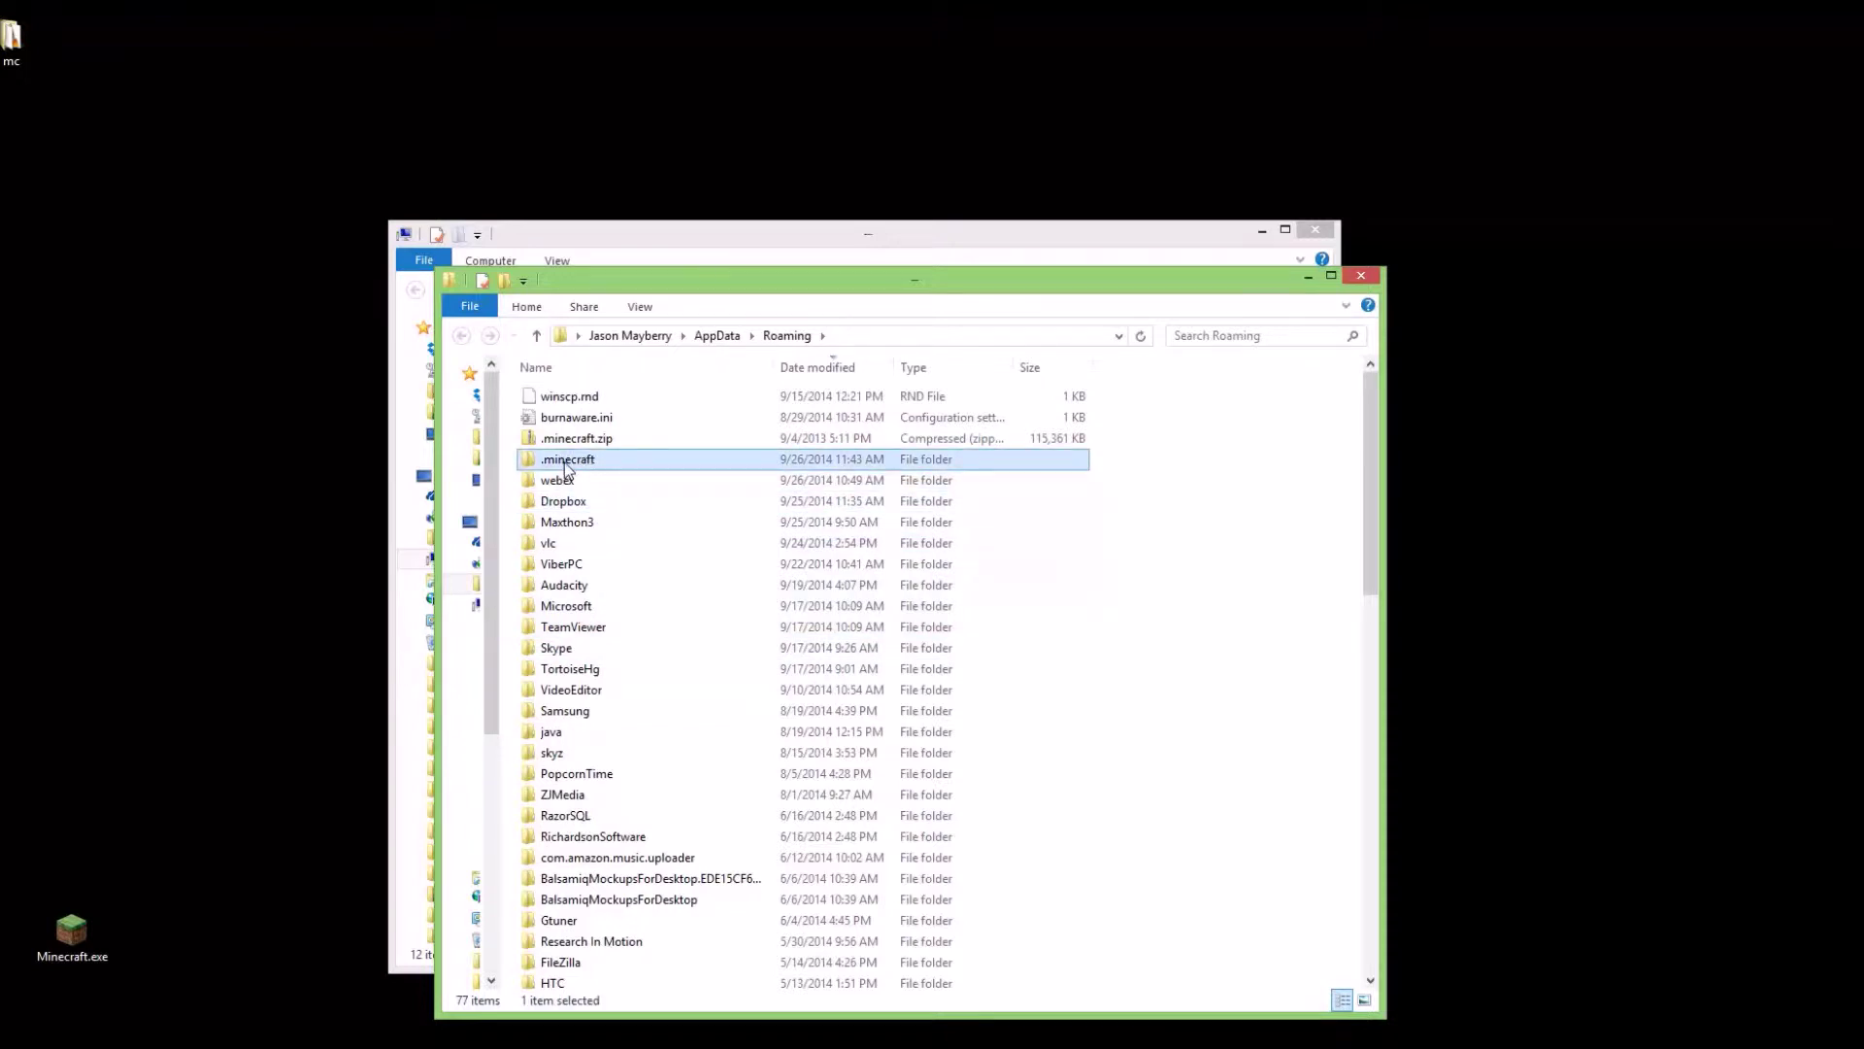
pyautogui.doubleClick(568, 466)
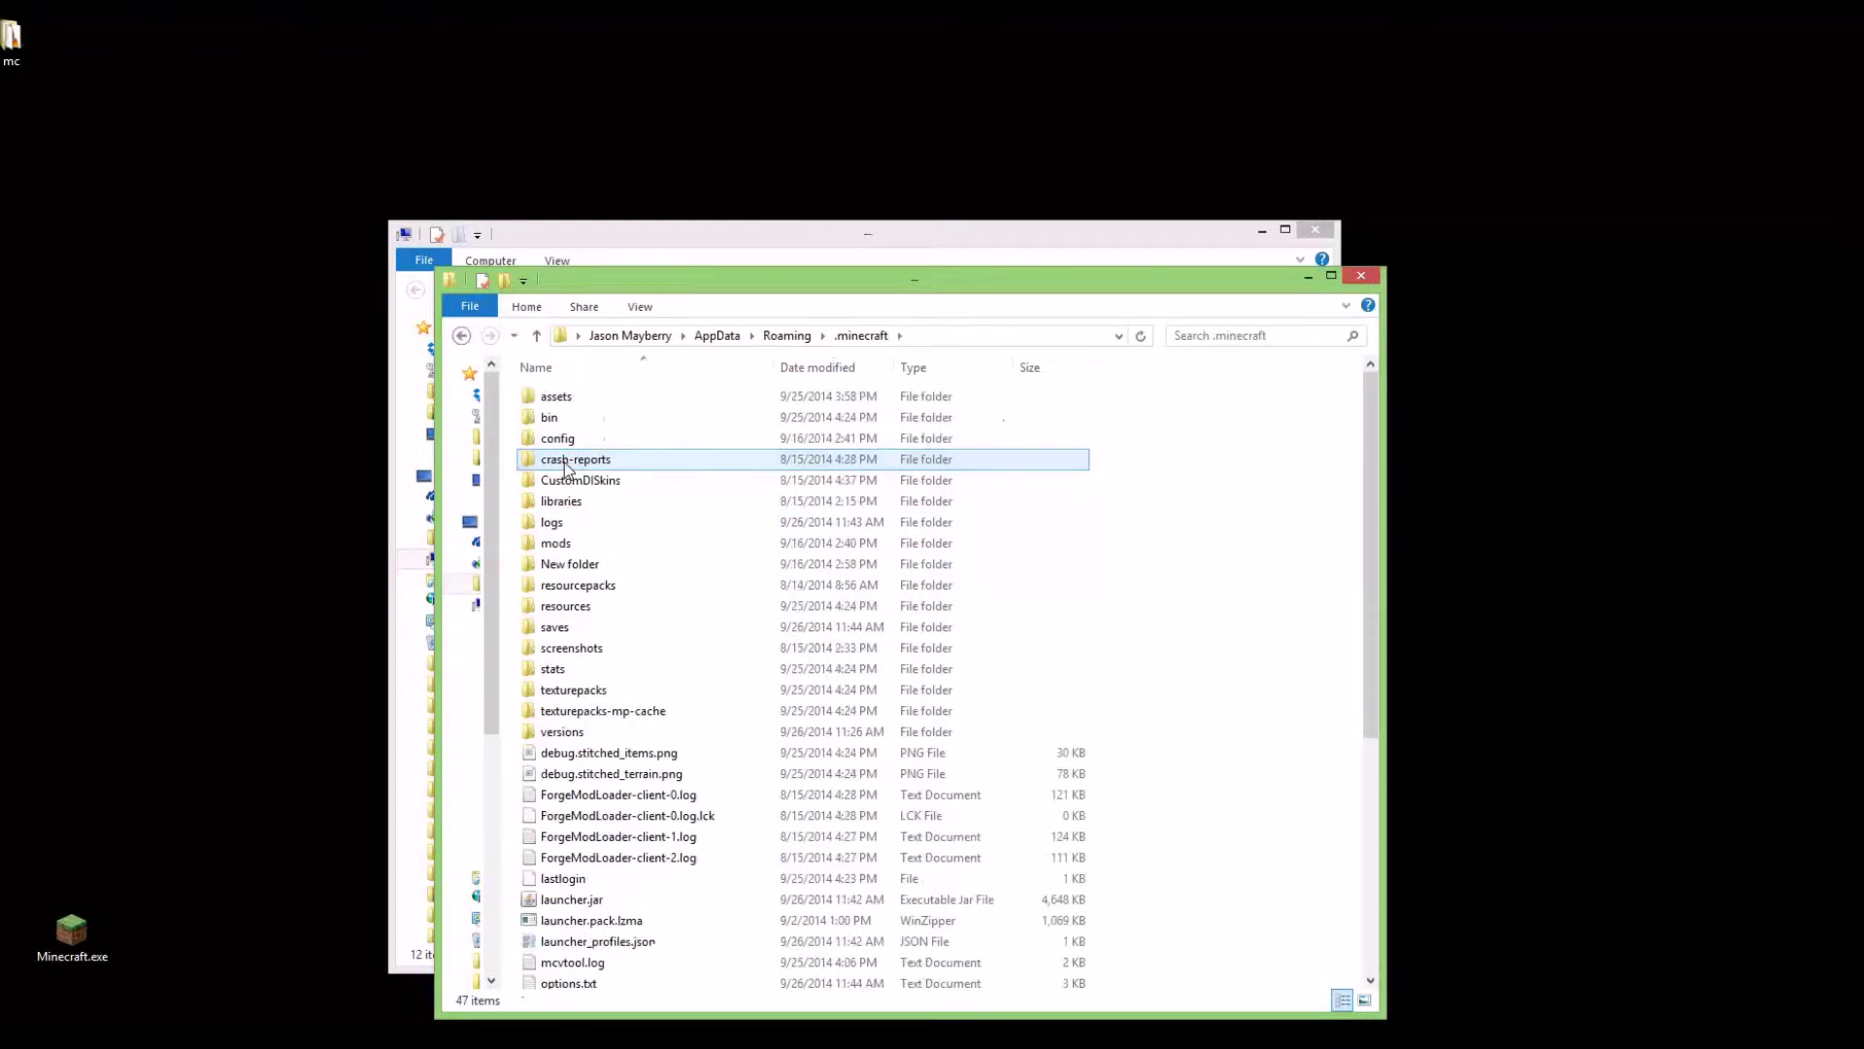
pyautogui.doubleClick(578, 735)
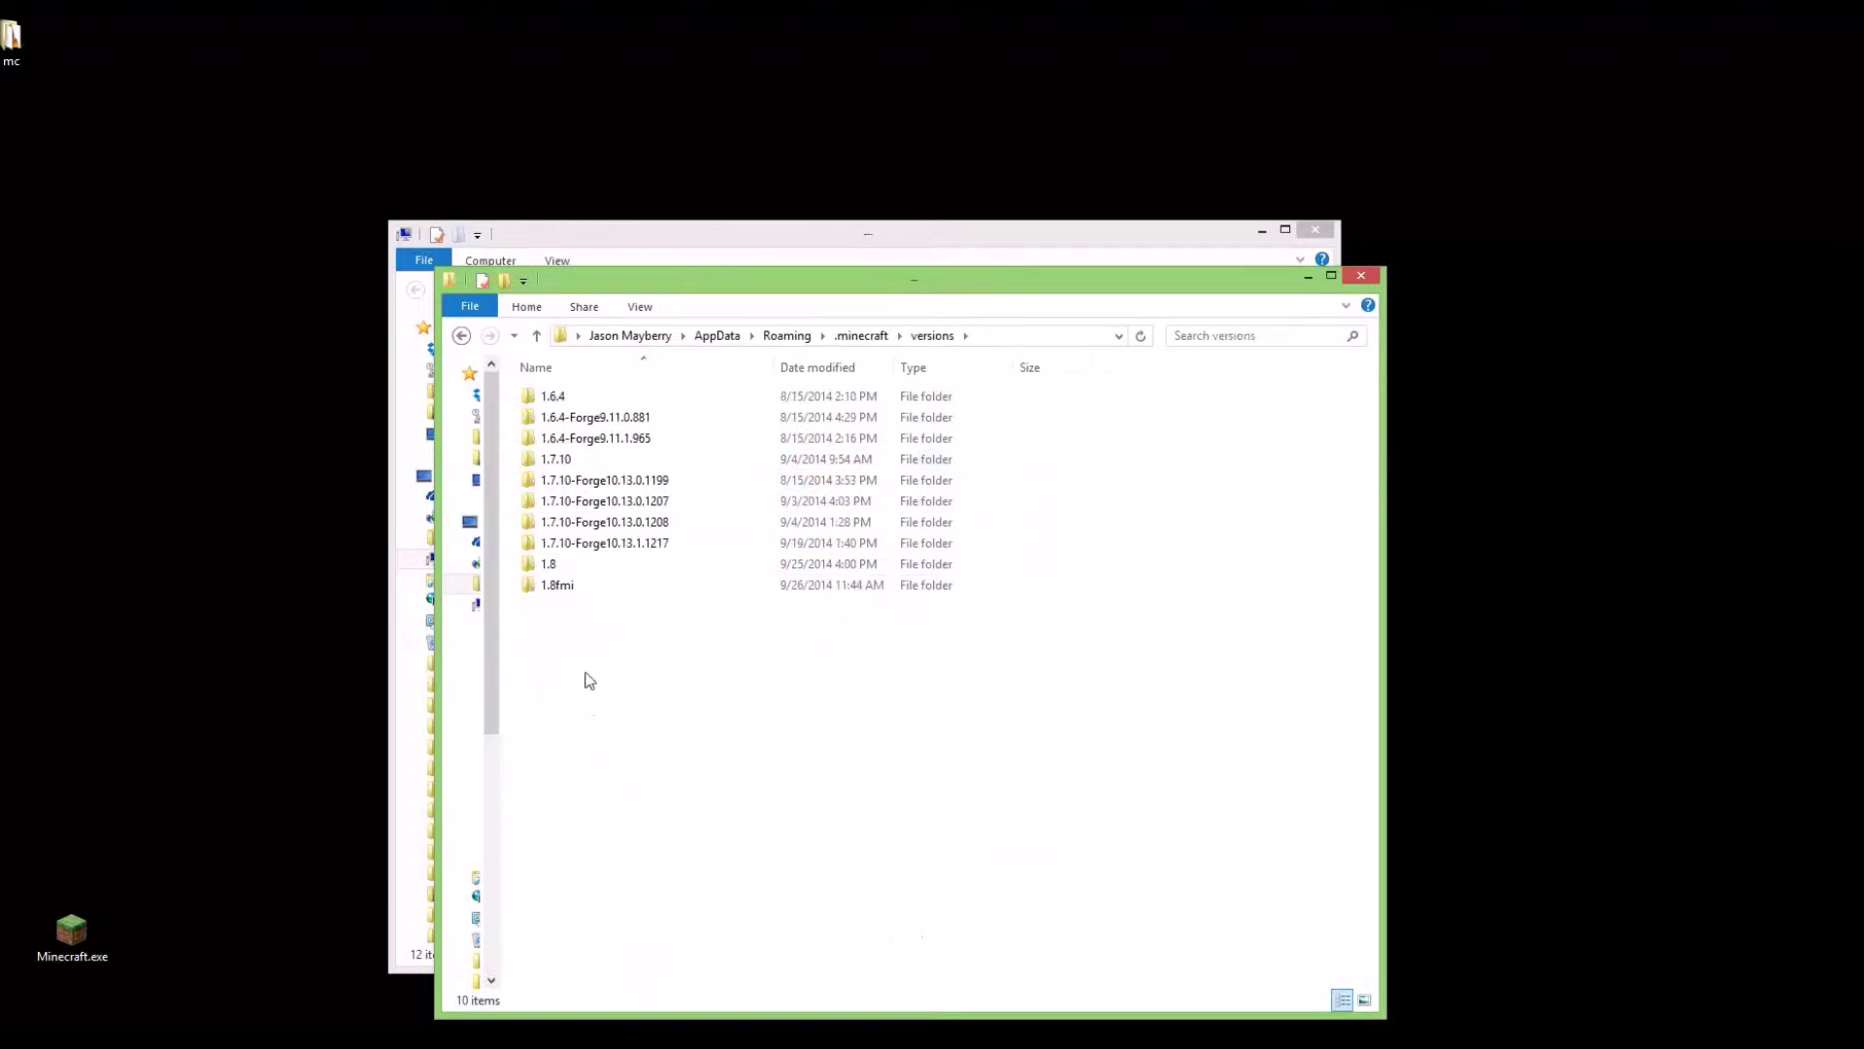
pyautogui.click(548, 568)
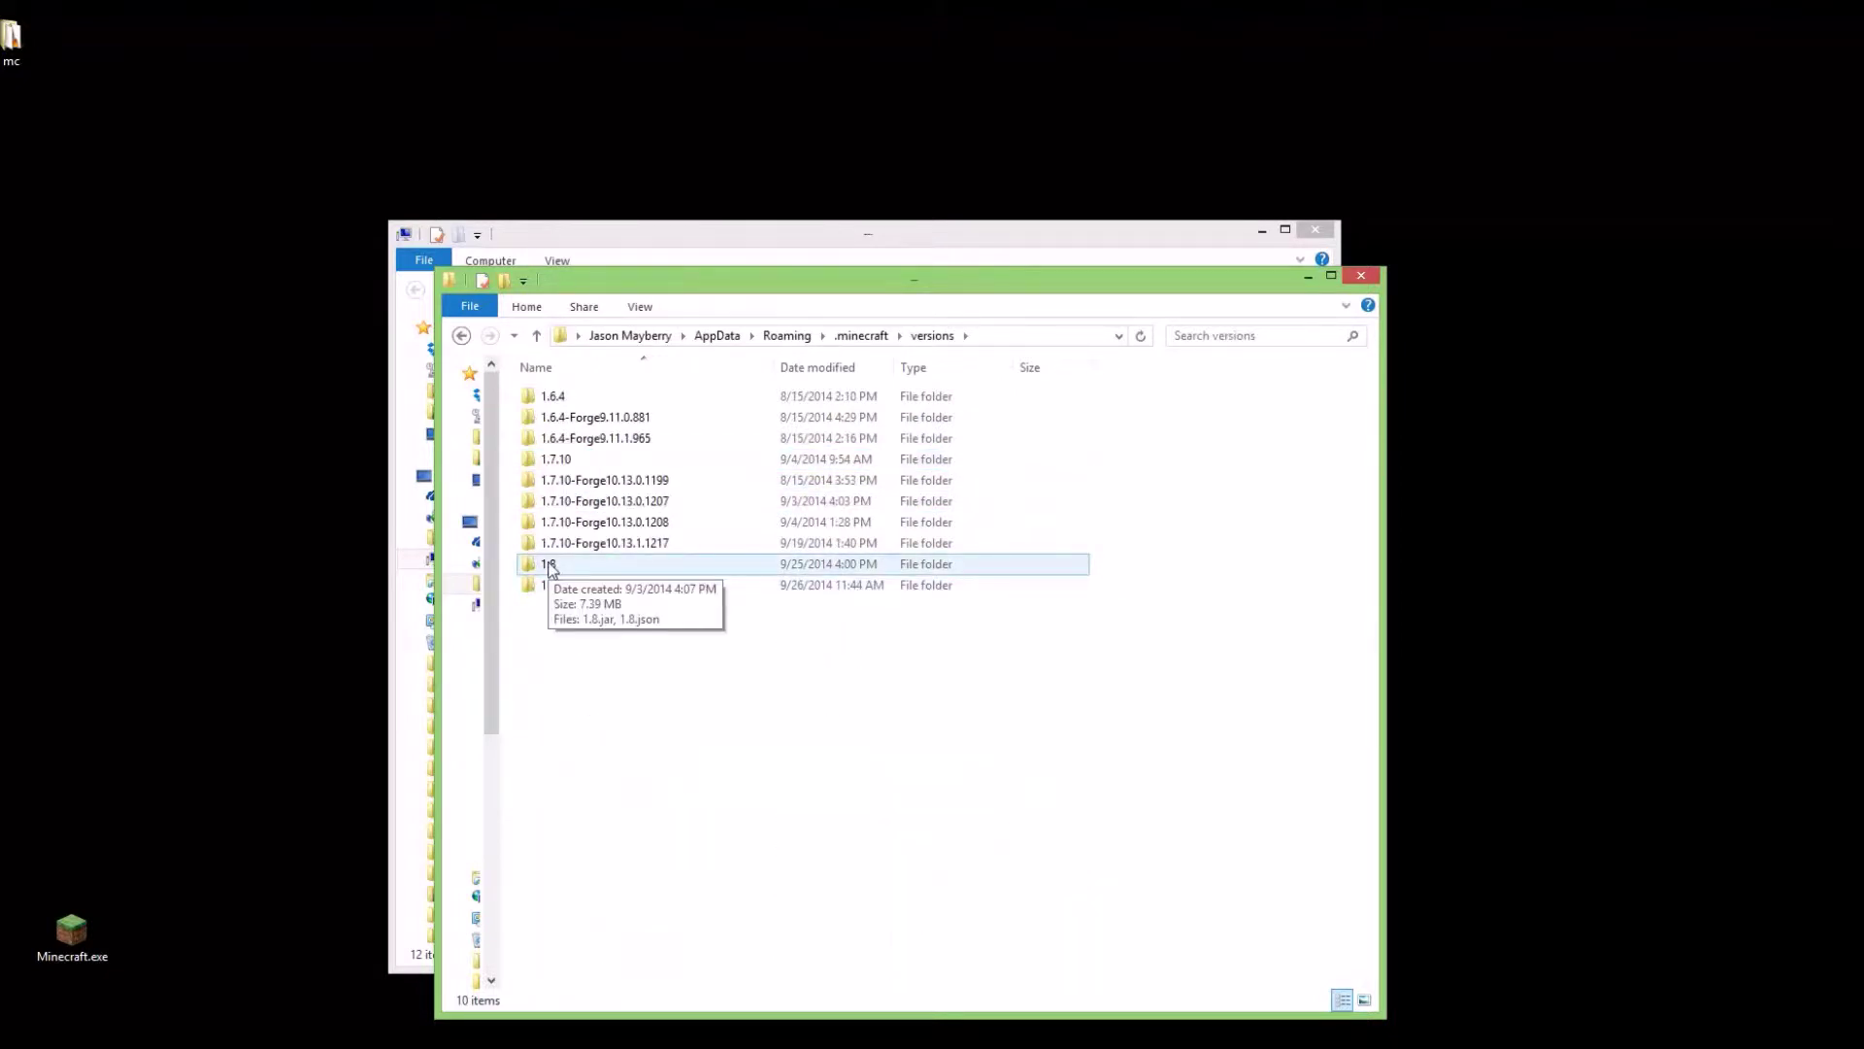
pyautogui.doubleClick(551, 570)
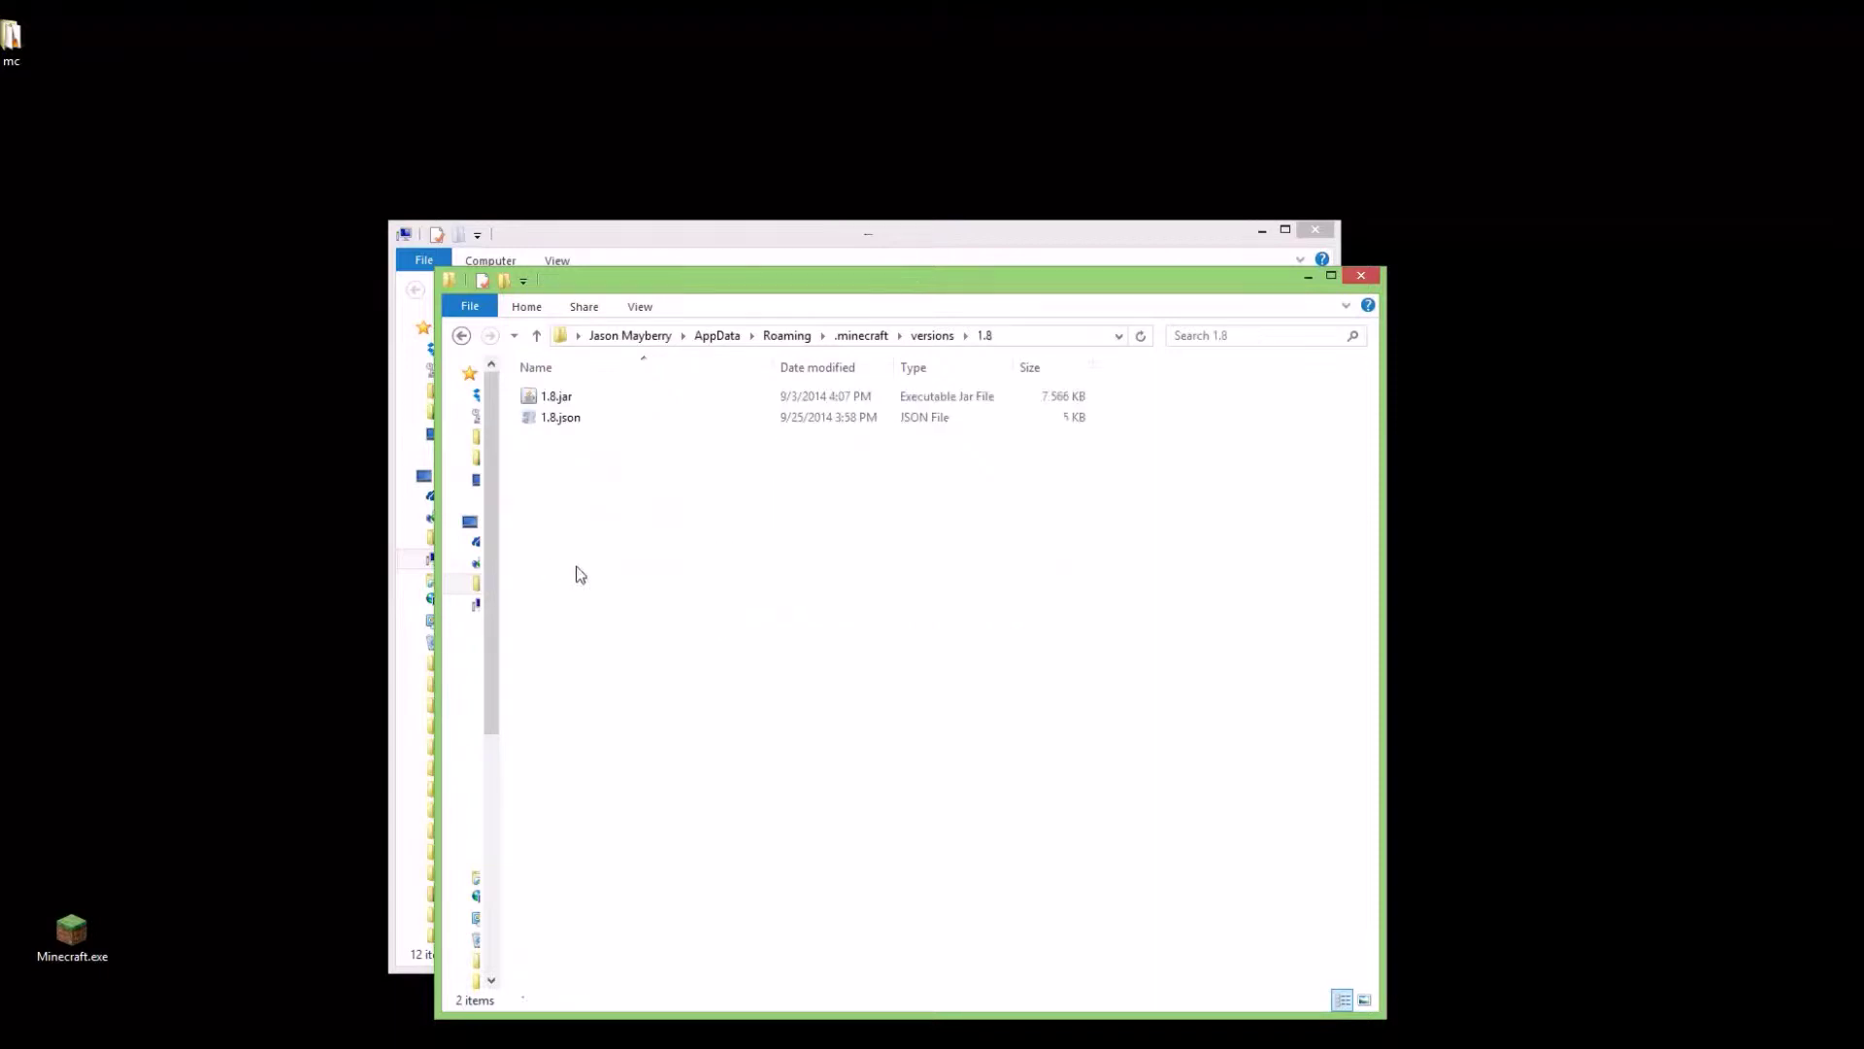
# Copy 1.8.jar and 1.8.json, then go back to the versions folder.
pyautogui.moveTo(705, 597); pyautogui.dragTo(516, 382)
pyautogui.click(544, 433)
pyautogui.click(462, 336)
pyautogui.rightClick(619, 719)
pyautogui.click(558, 719)
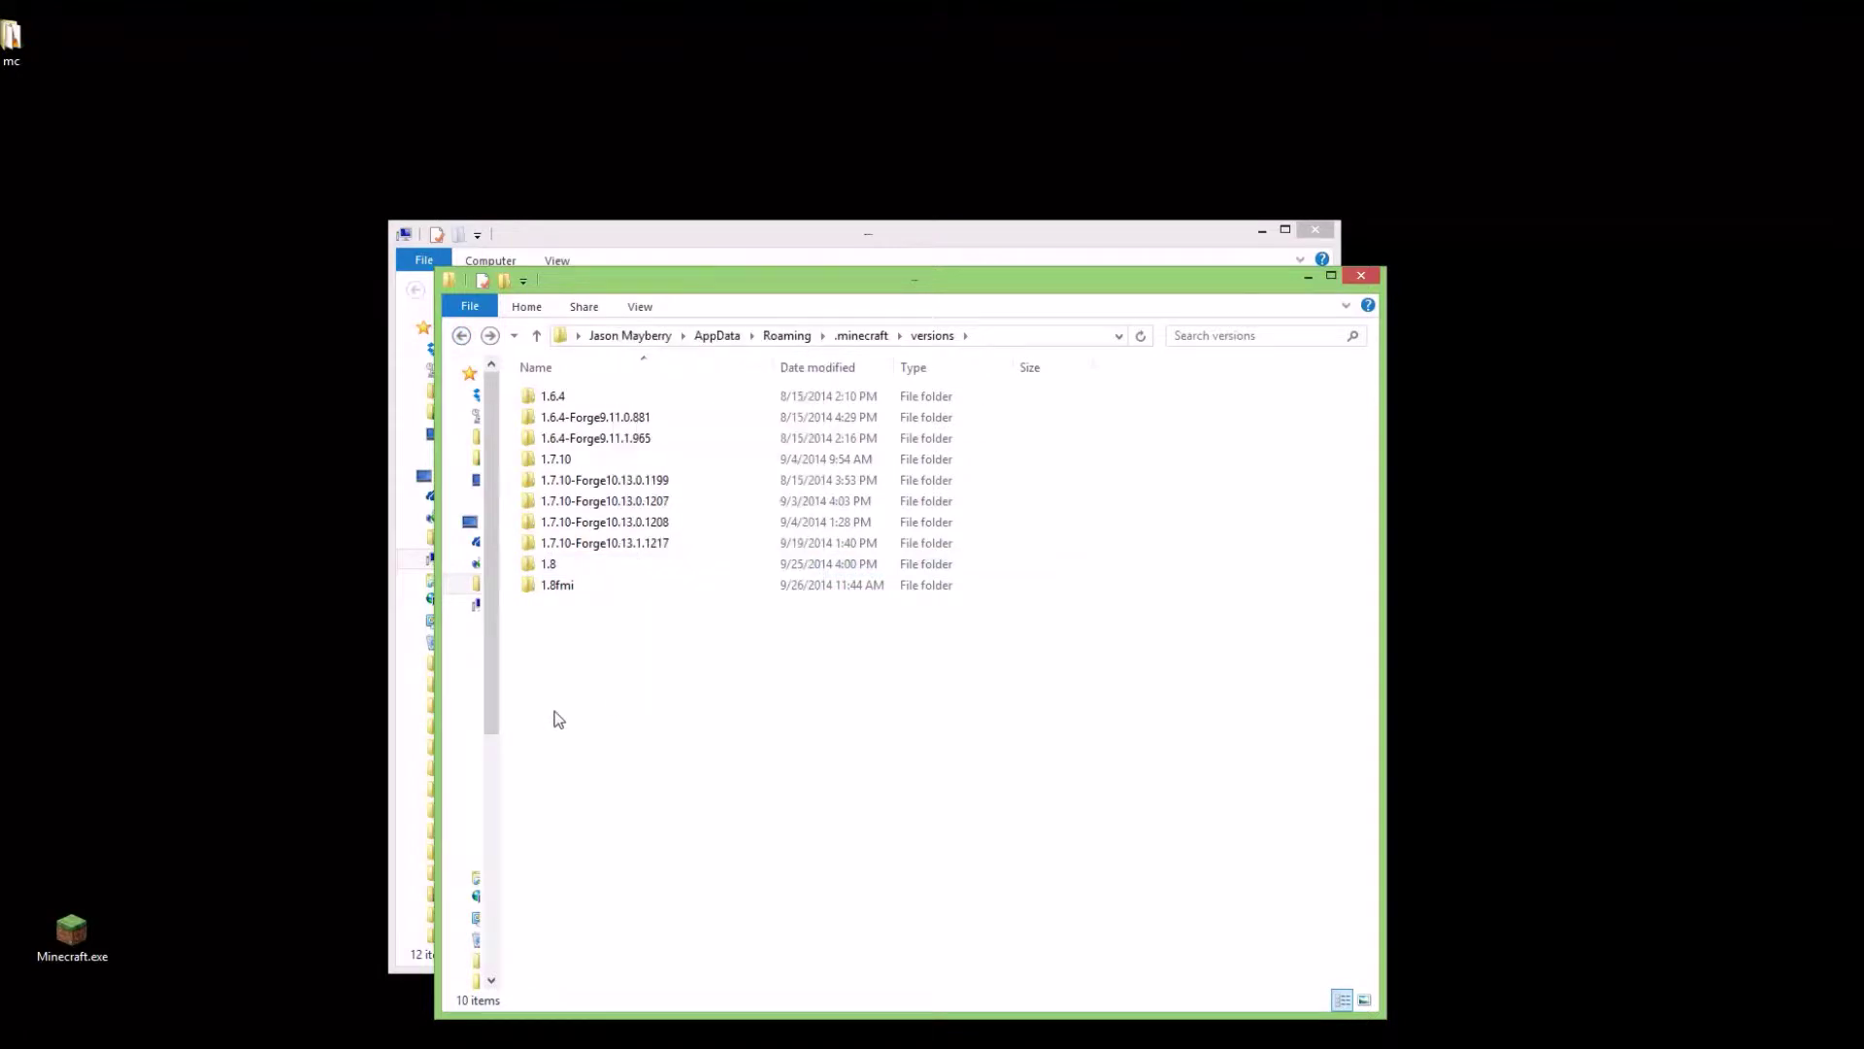
pyautogui.click(559, 592)
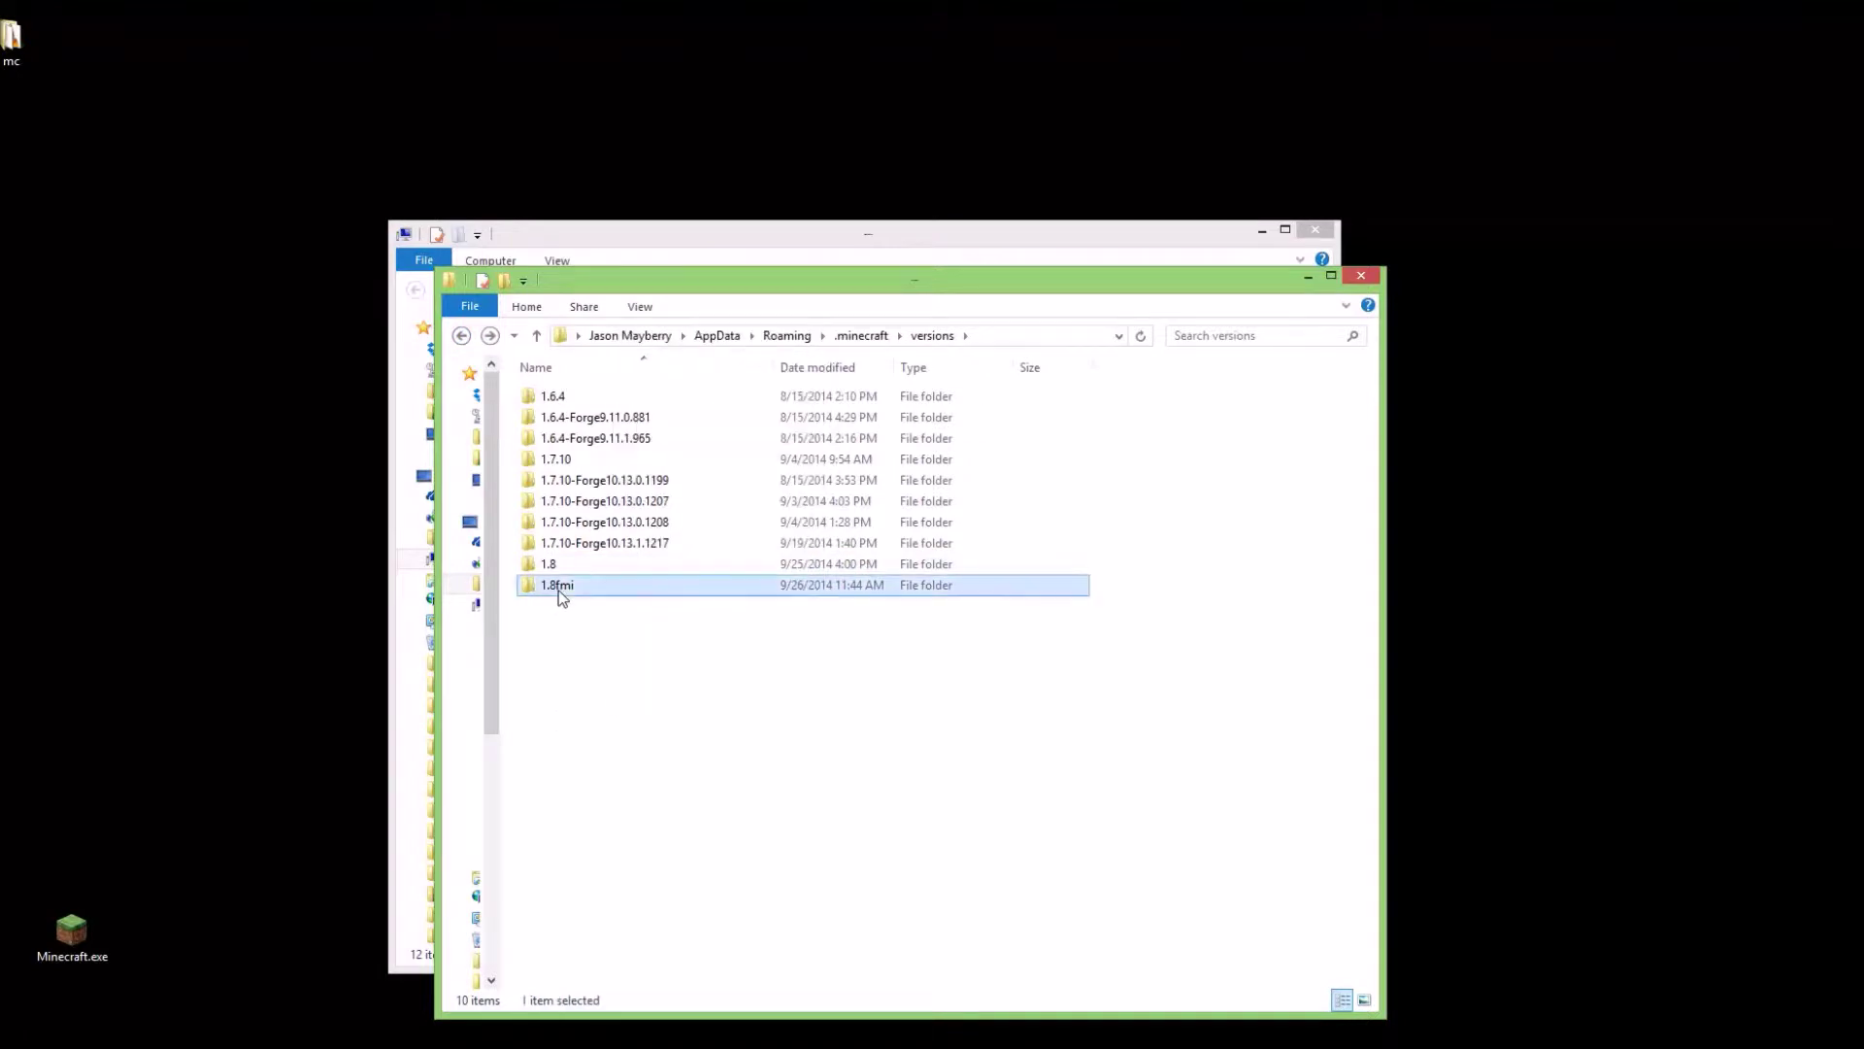
pyautogui.rightClick(586, 644)
# Make a 1.8Toomanyitems folder in versions and paste 1.8.jar and 1.8.json into it.
pyautogui.moveTo(668, 971)
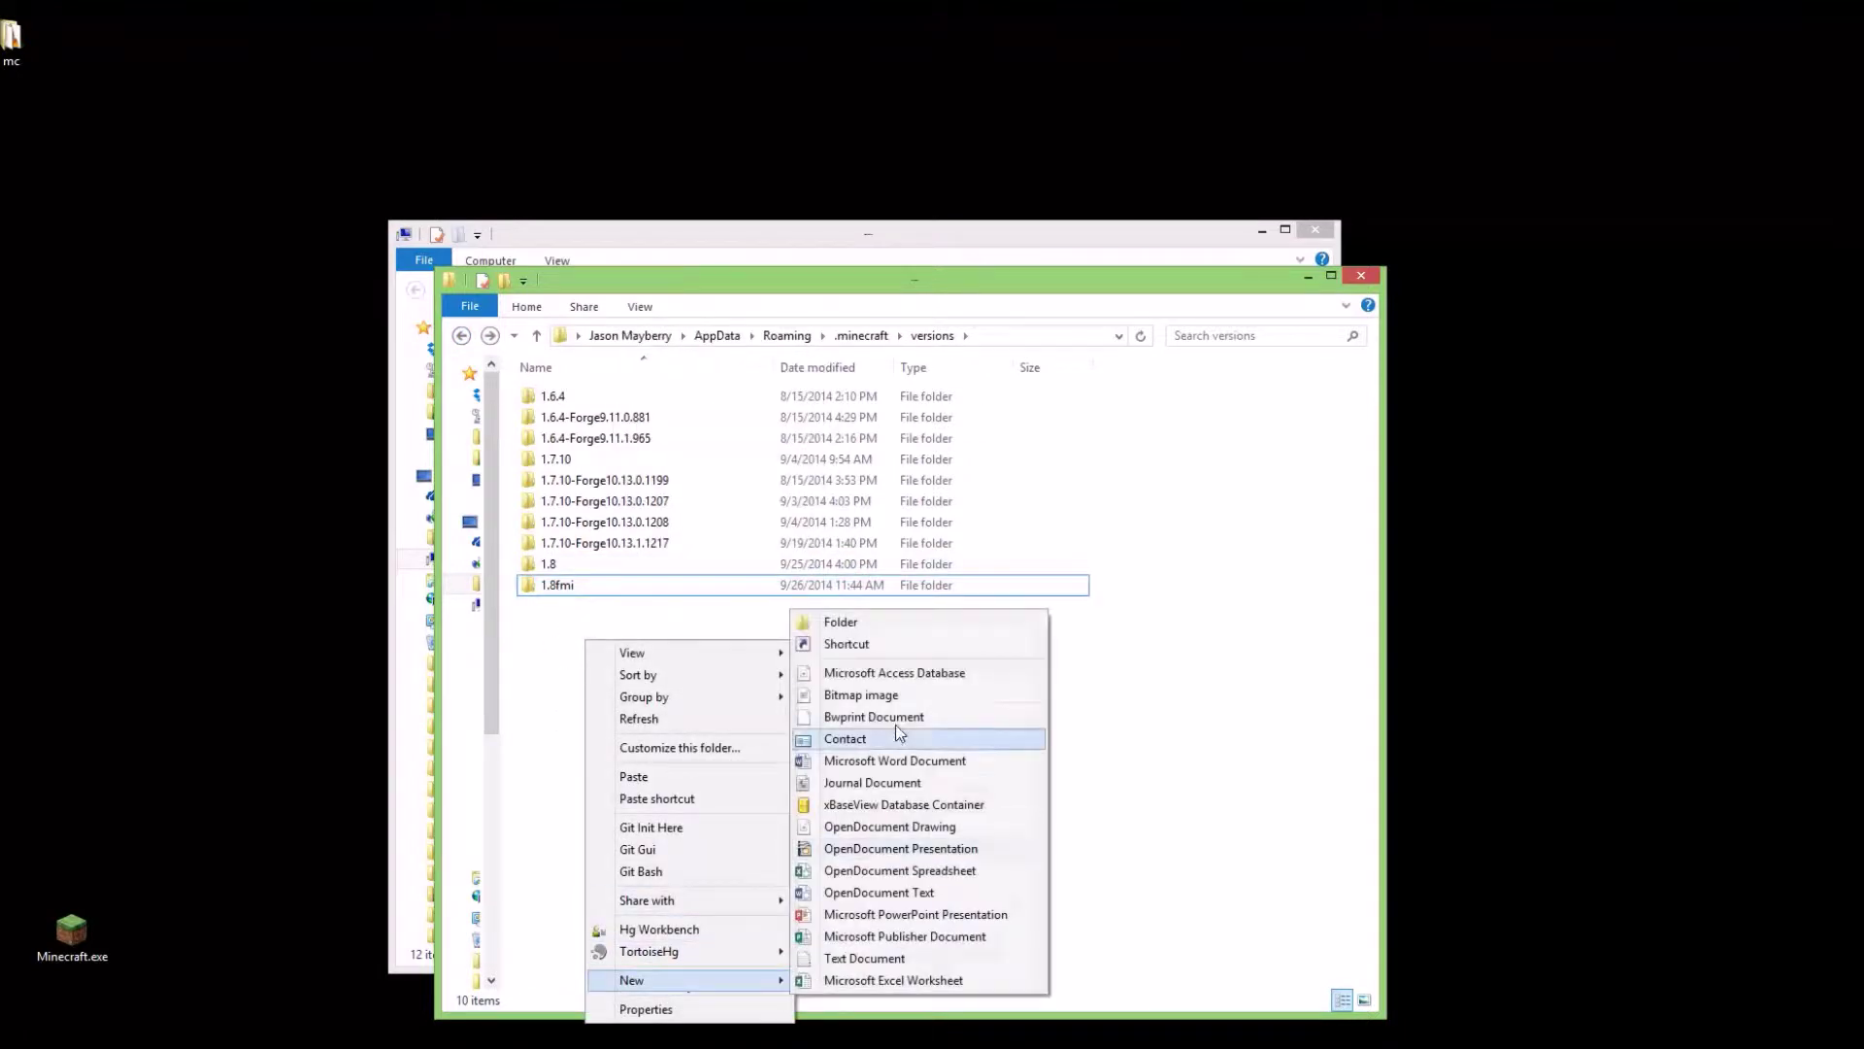
pyautogui.click(853, 632)
pyautogui.write('1.')
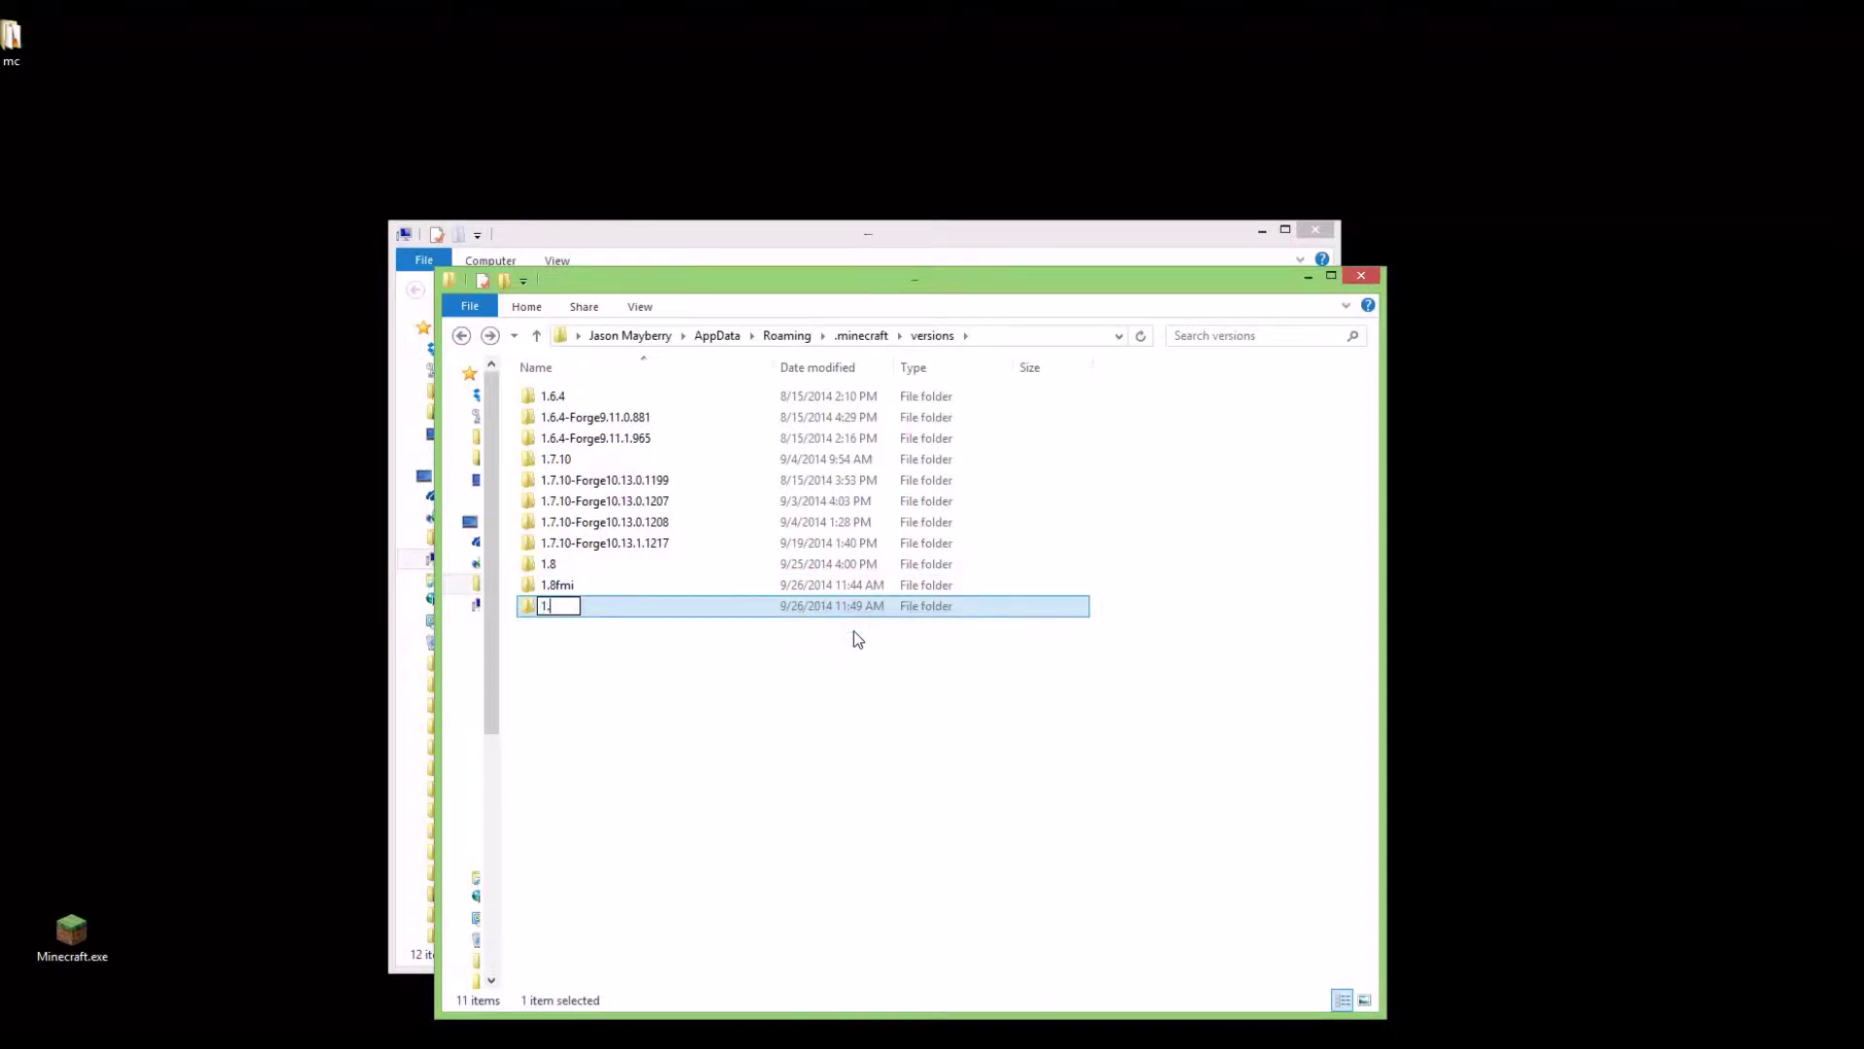
pyautogui.write('8Toomanyit')
pyautogui.write('ems')
pyautogui.press('Return')
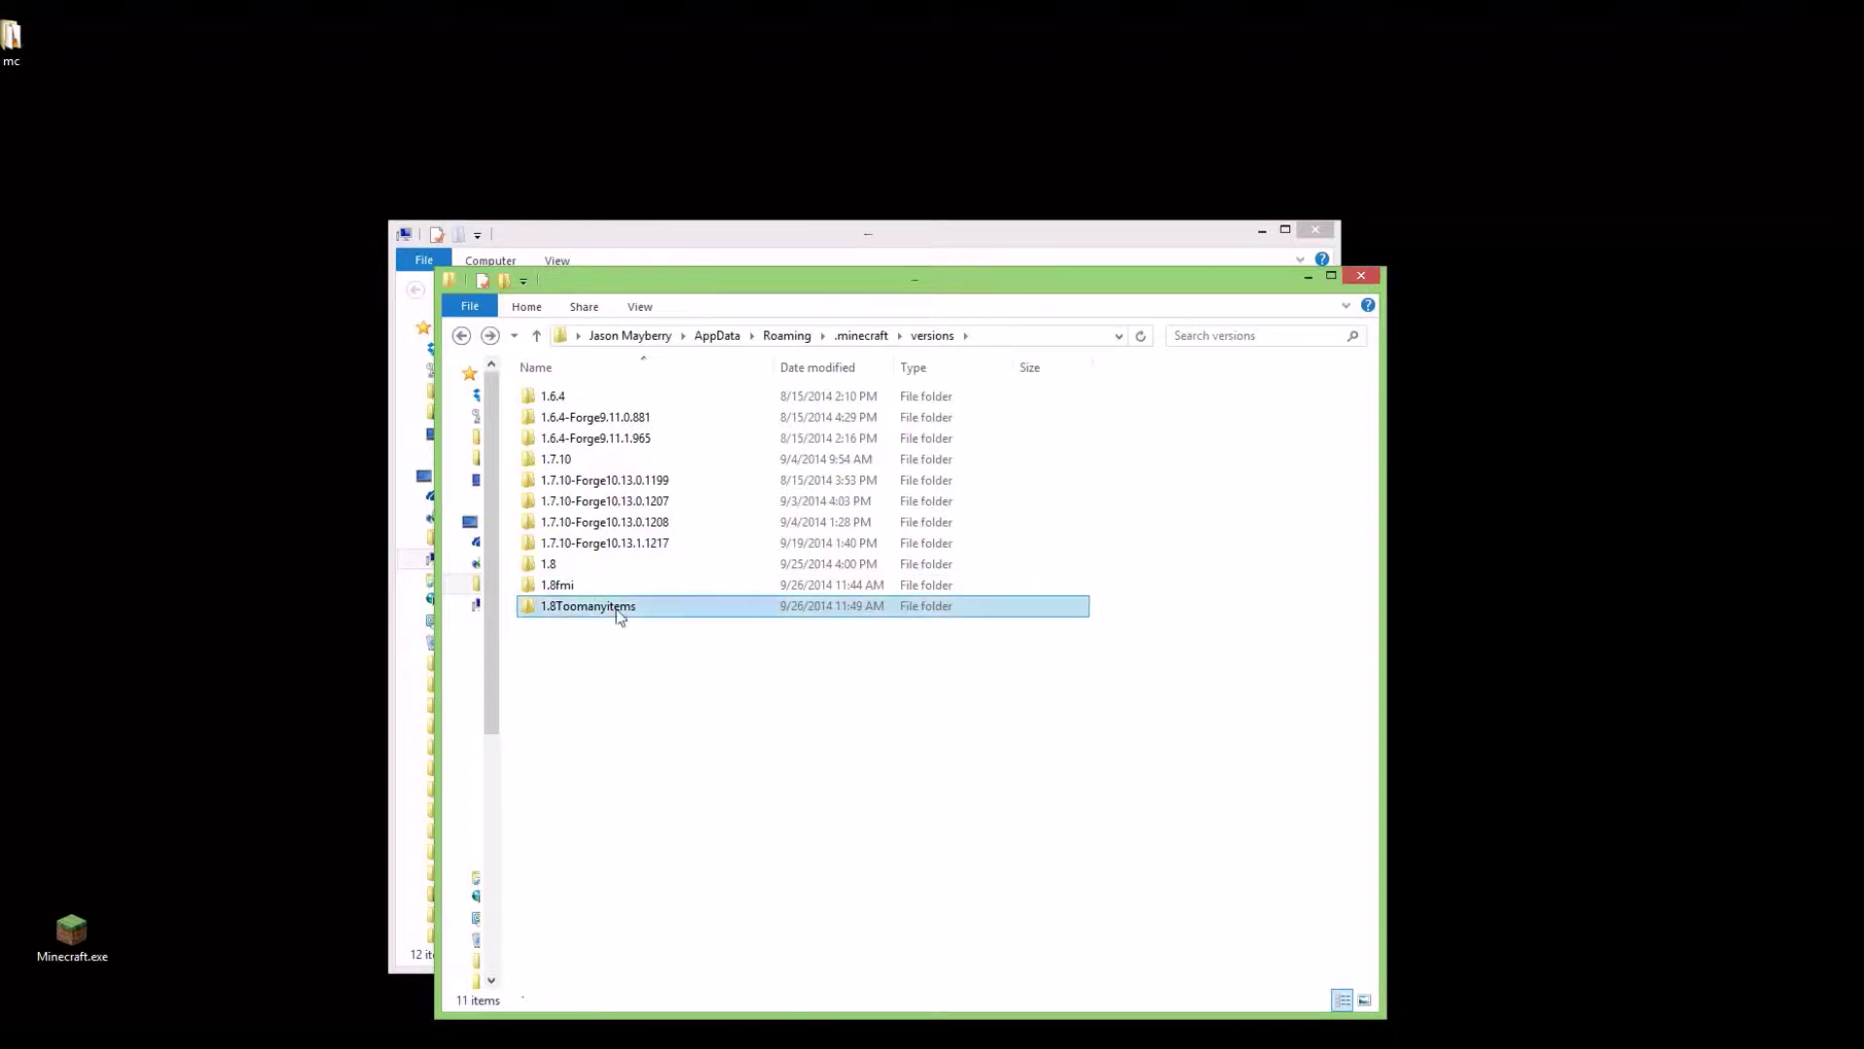
pyautogui.doubleClick(618, 606)
pyautogui.rightClick(617, 606)
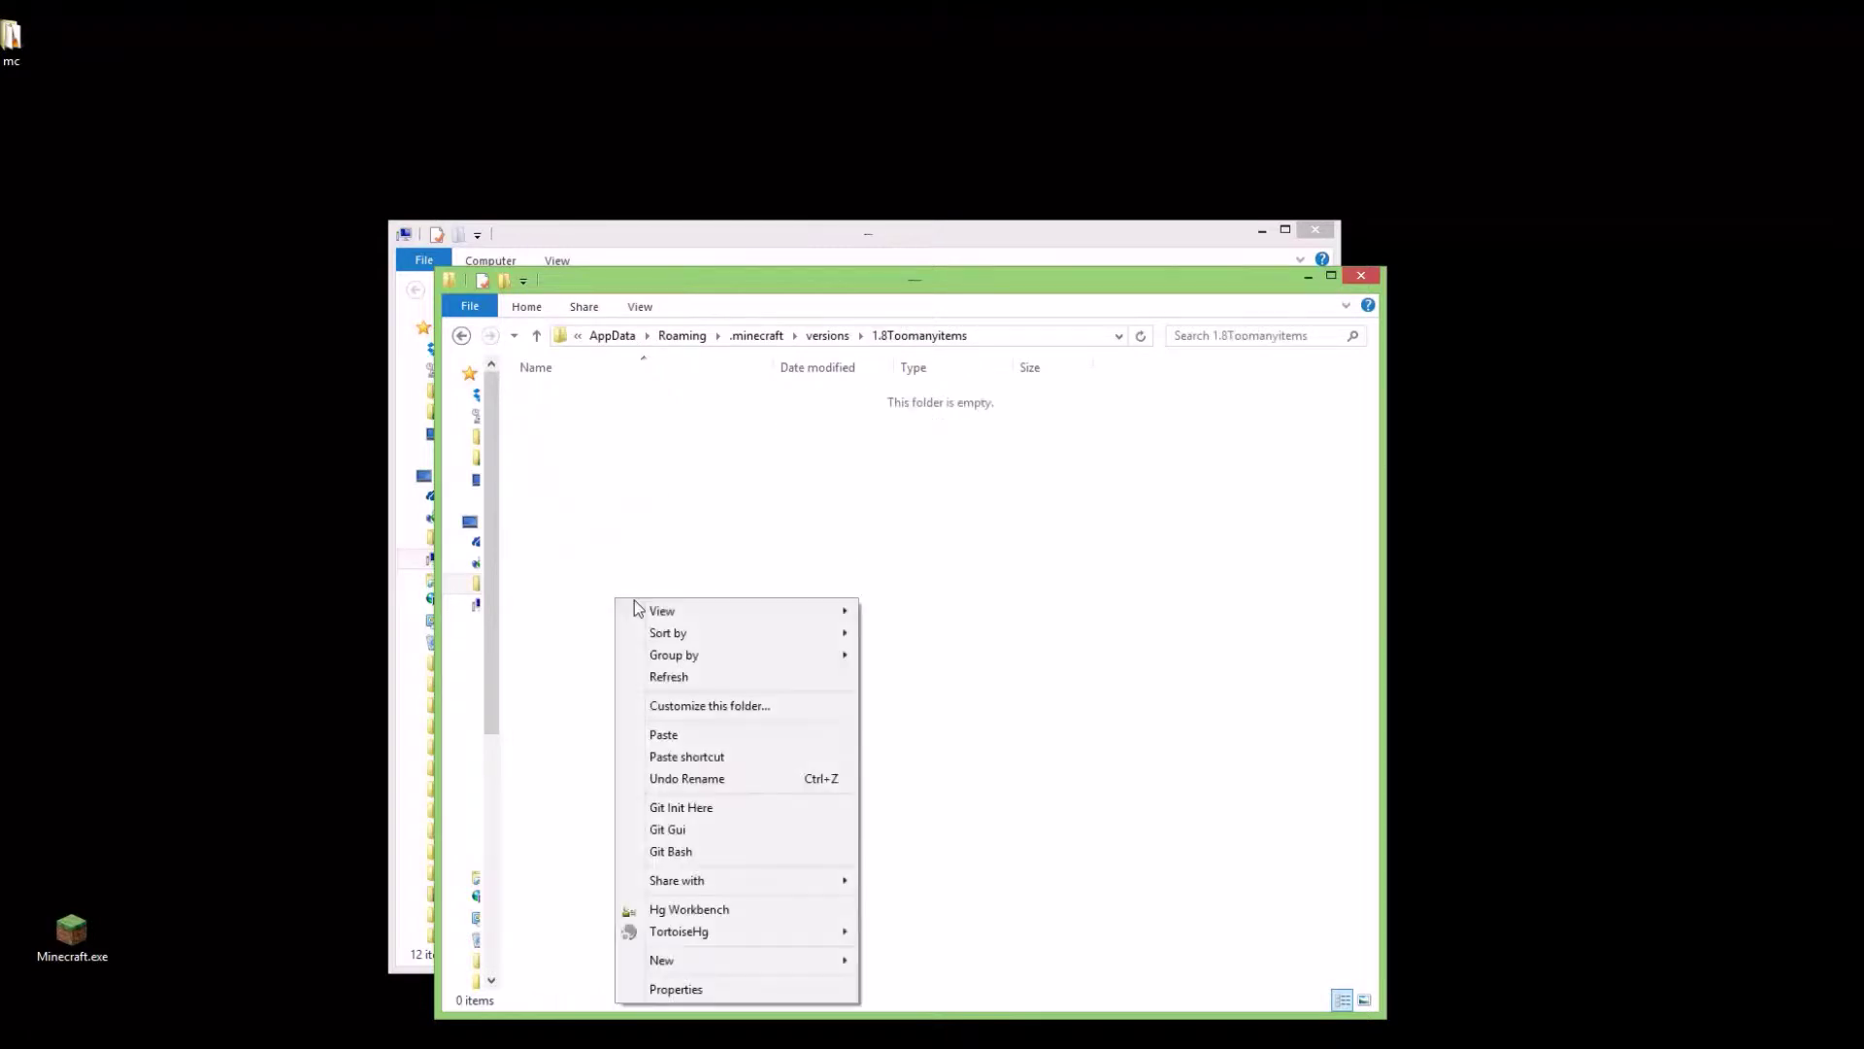
pyautogui.click(645, 734)
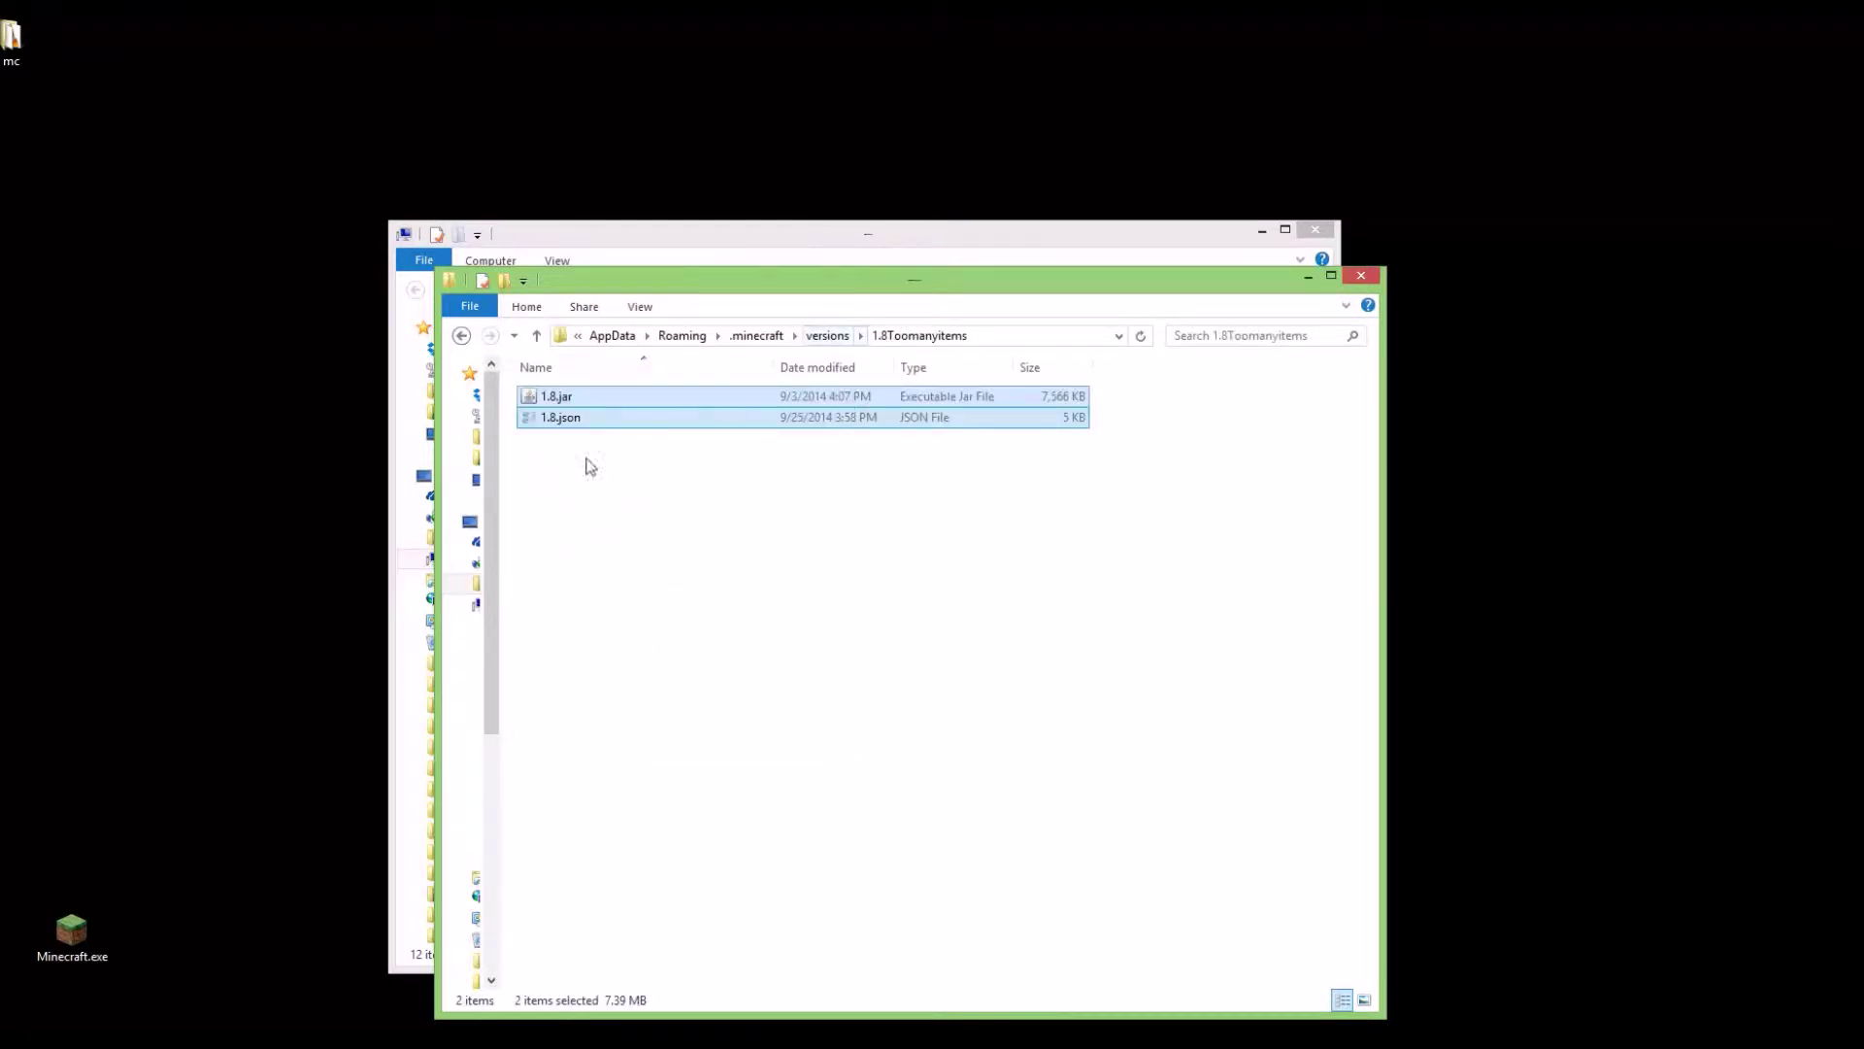
# Insert 'toomanyitems' after '1.8' in both the jar and json file names.
pyautogui.click(587, 462)
pyautogui.click(574, 401)
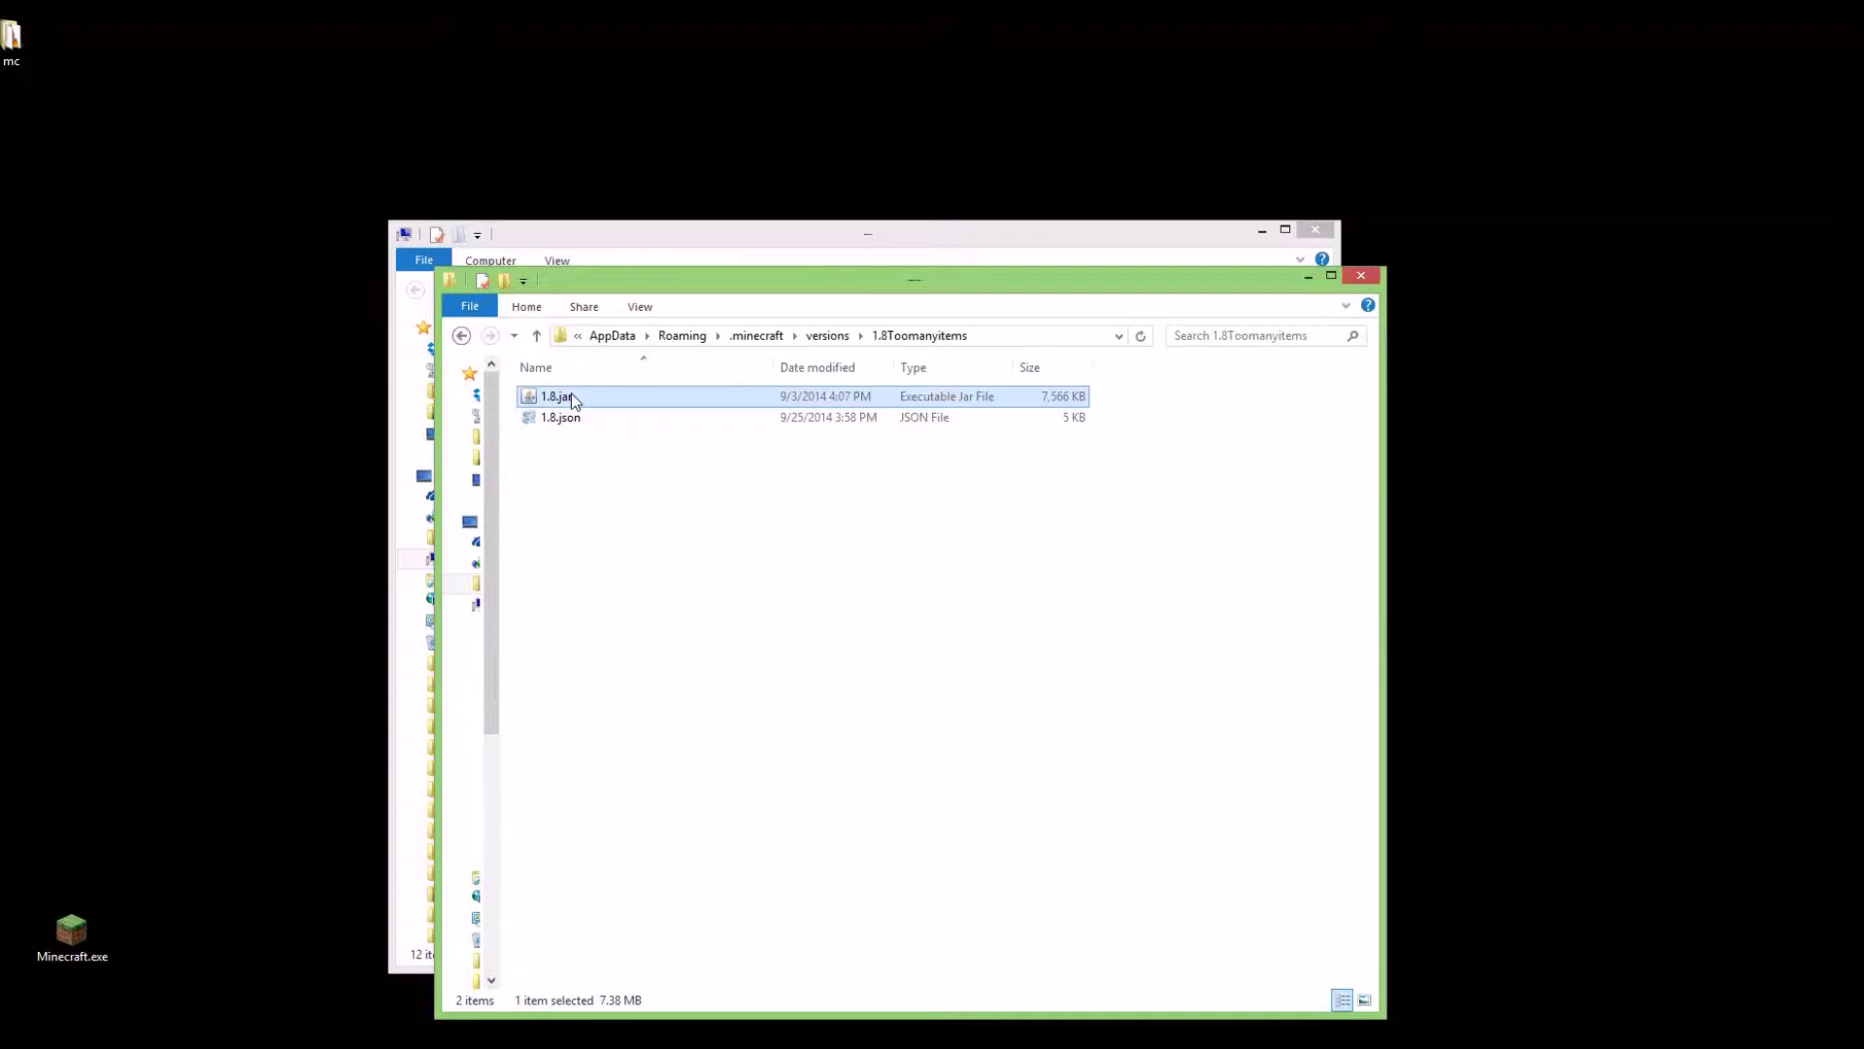
pyautogui.click(571, 392)
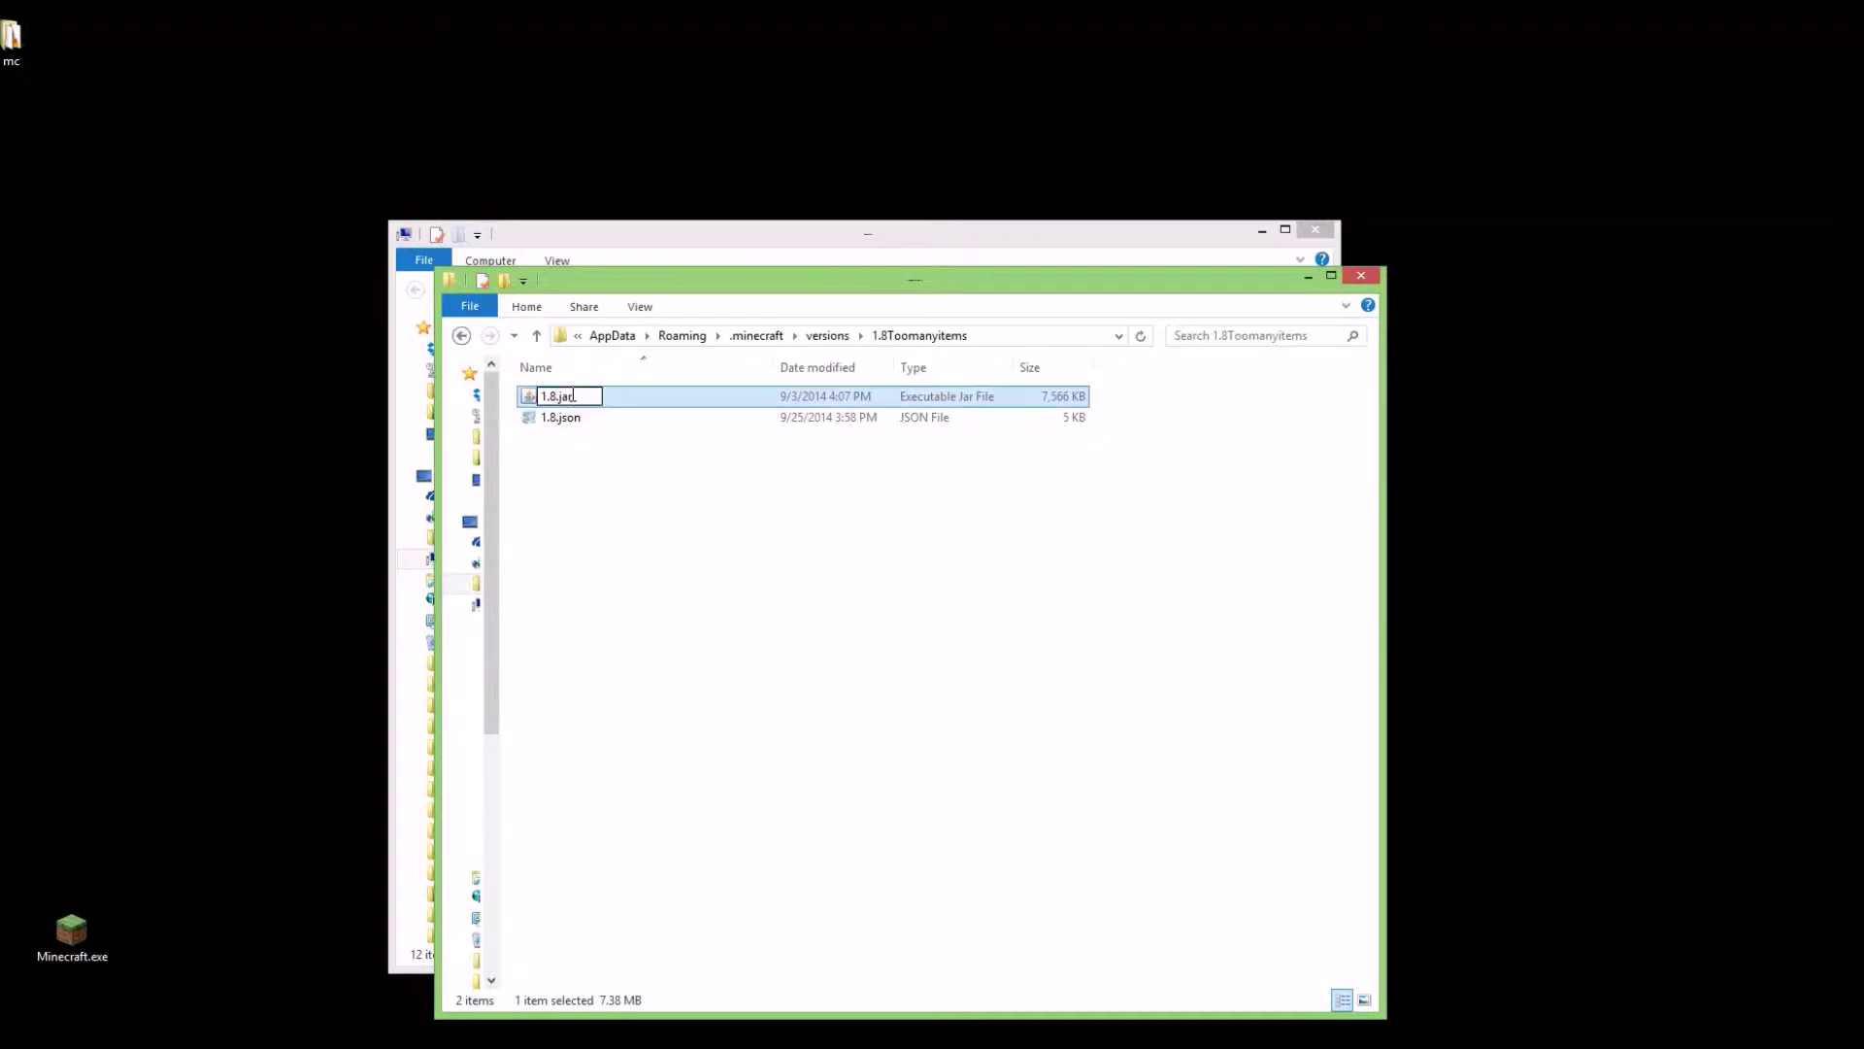
pyautogui.write('too')
pyautogui.write('many')
pyautogui.write('items')
pyautogui.write('y')
pyautogui.press('Return')
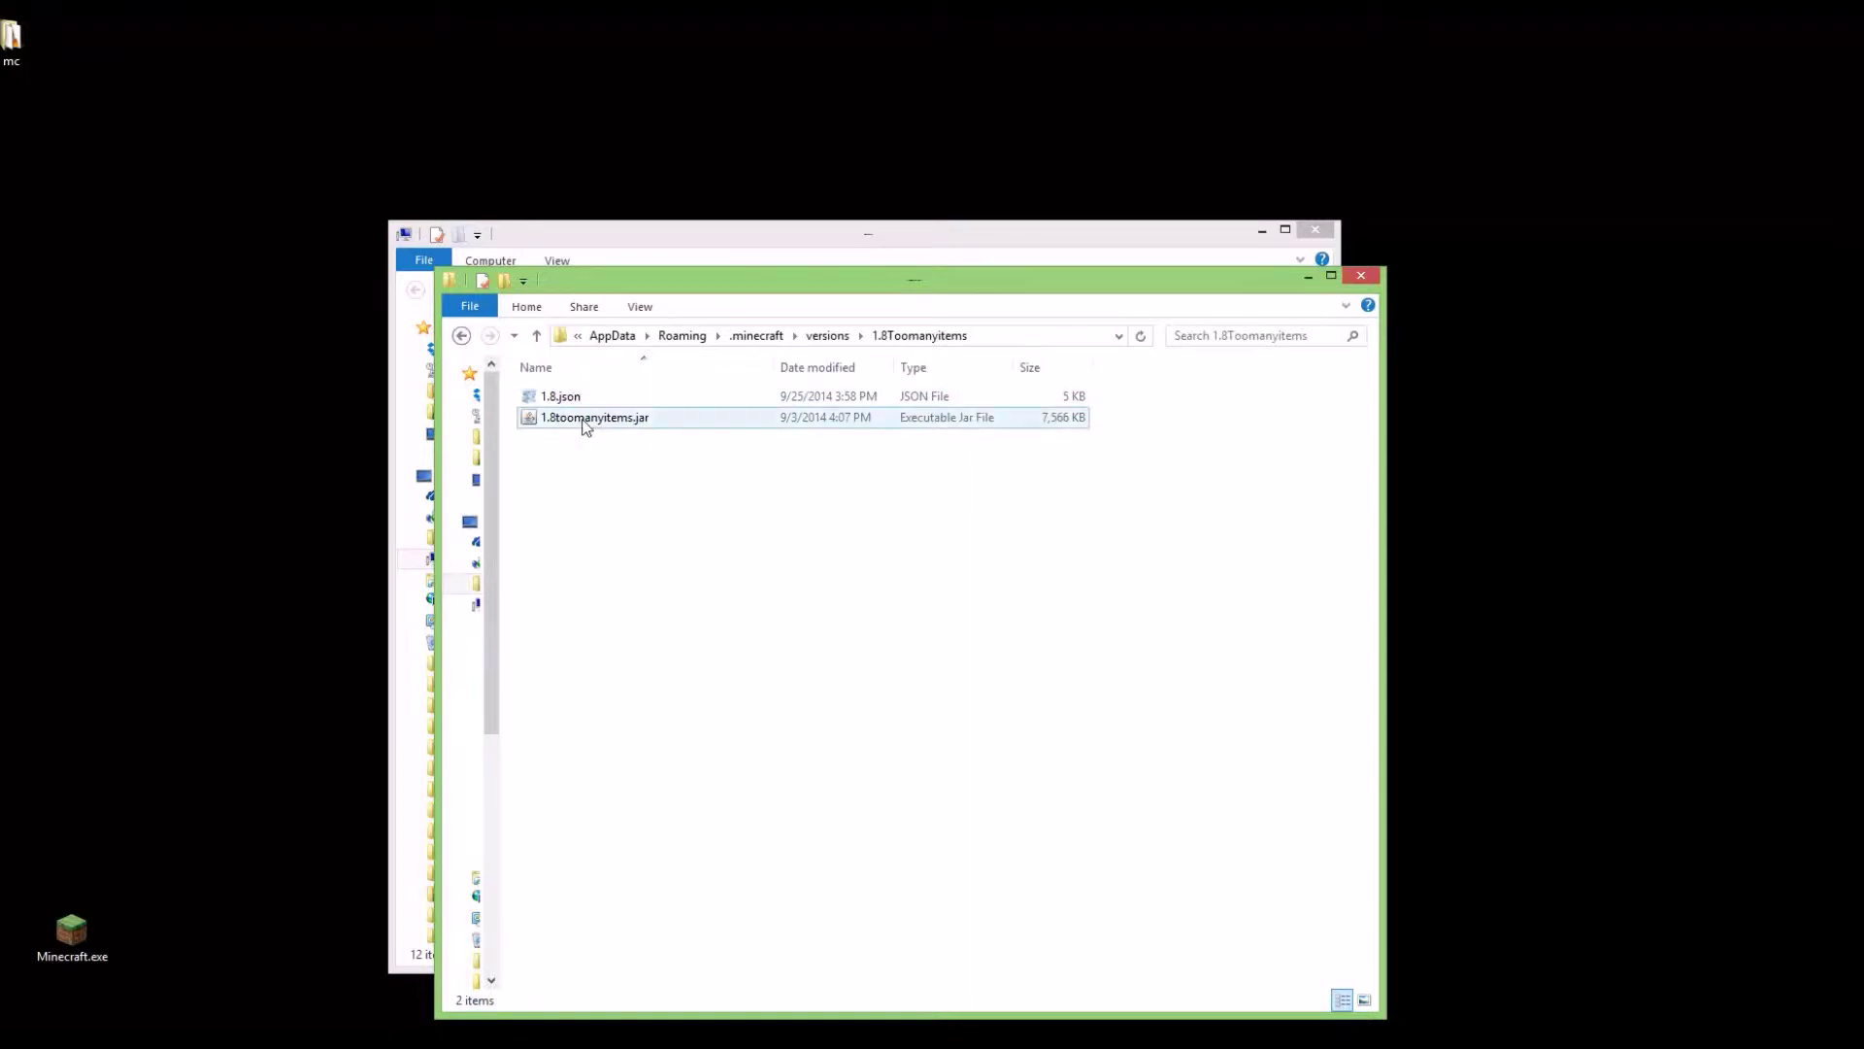
pyautogui.click(580, 398)
pyautogui.click(580, 398)
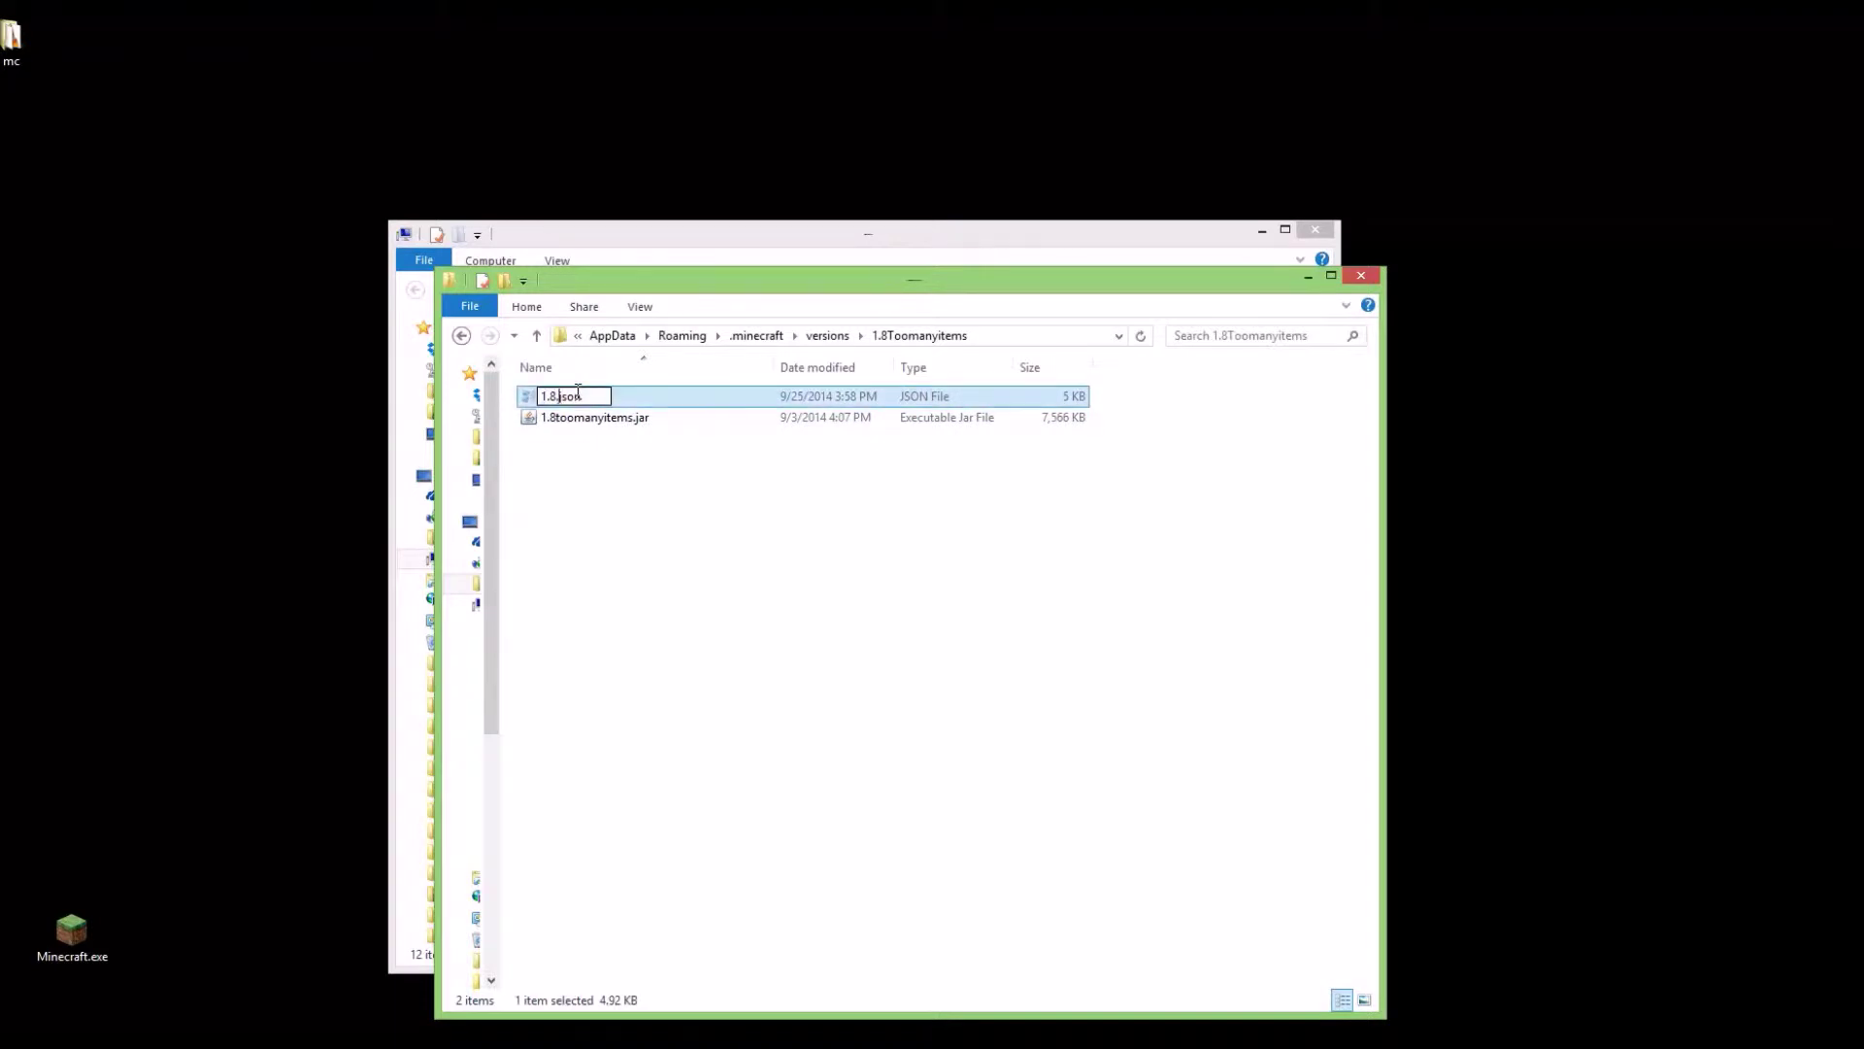
pyautogui.write('toomanyit')
pyautogui.write('ems')
pyautogui.click(667, 431)
pyautogui.click(564, 424)
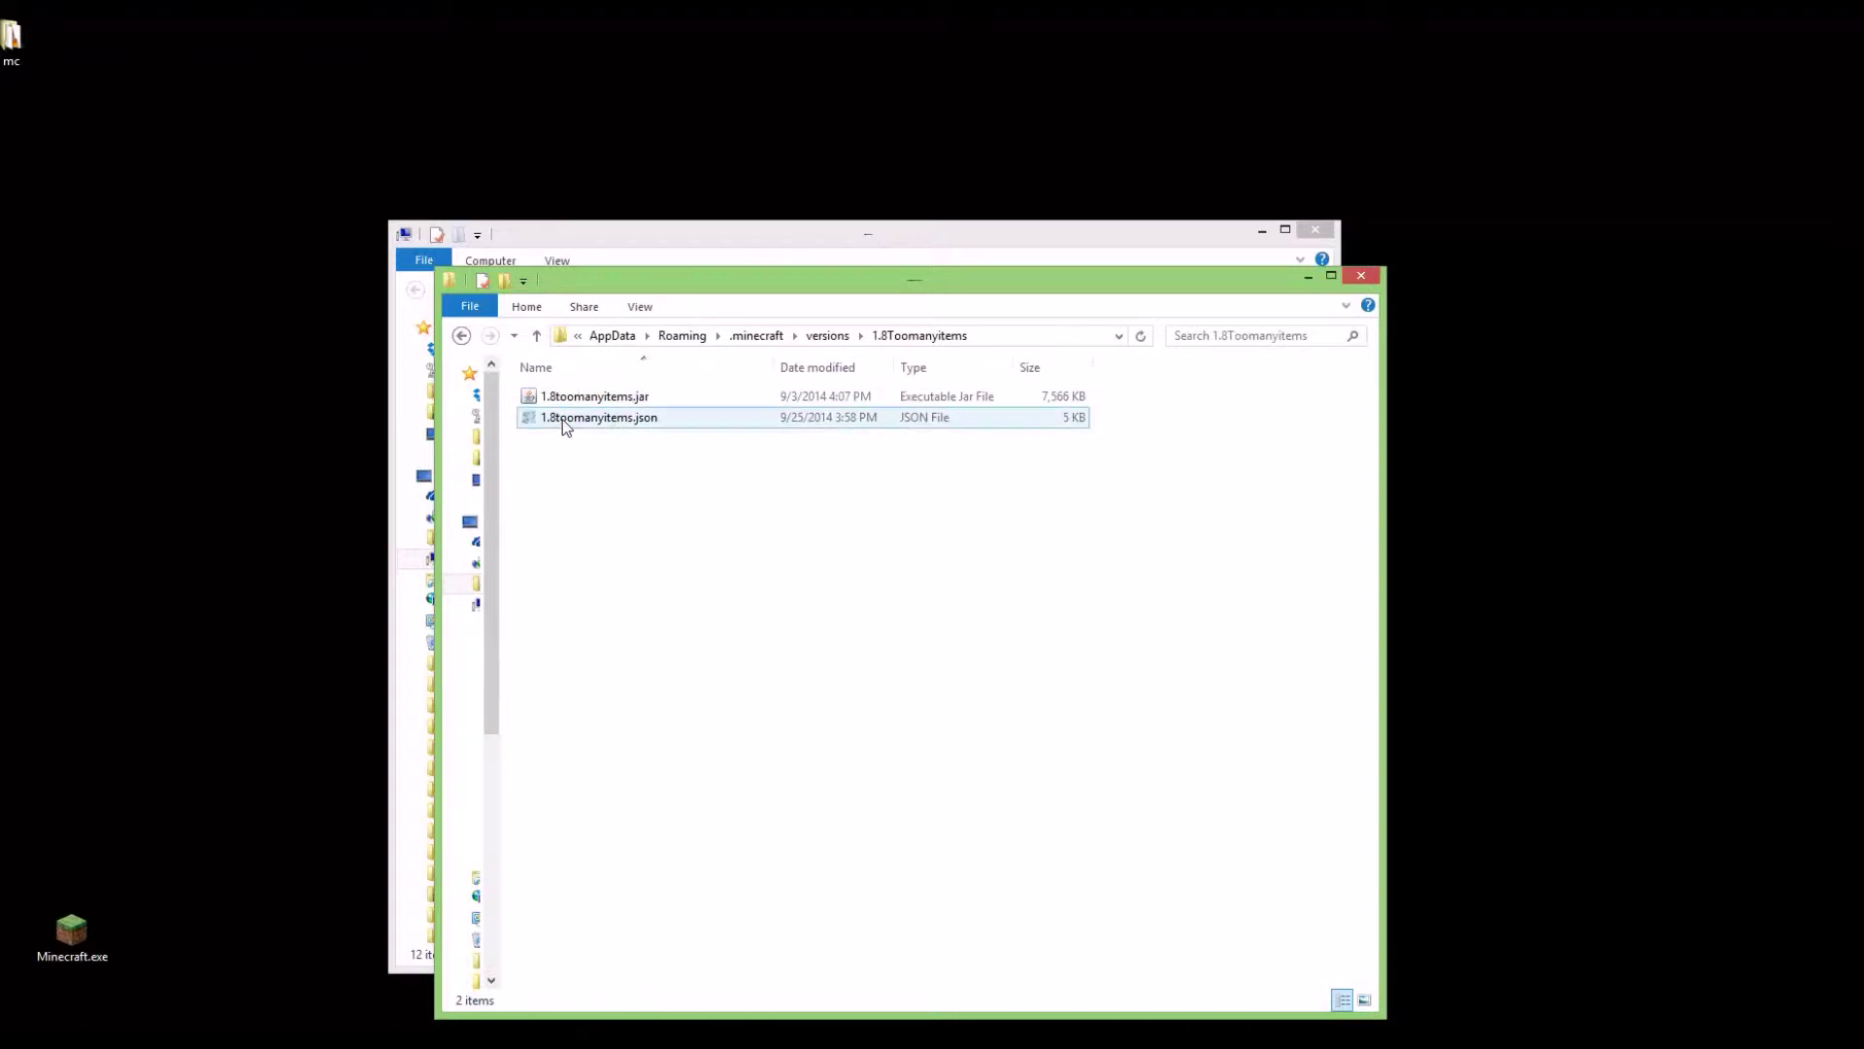
# Open 1.8toomanyitems.json in Notepad++ using Edit with Notepad++.
pyautogui.rightClick(563, 425)
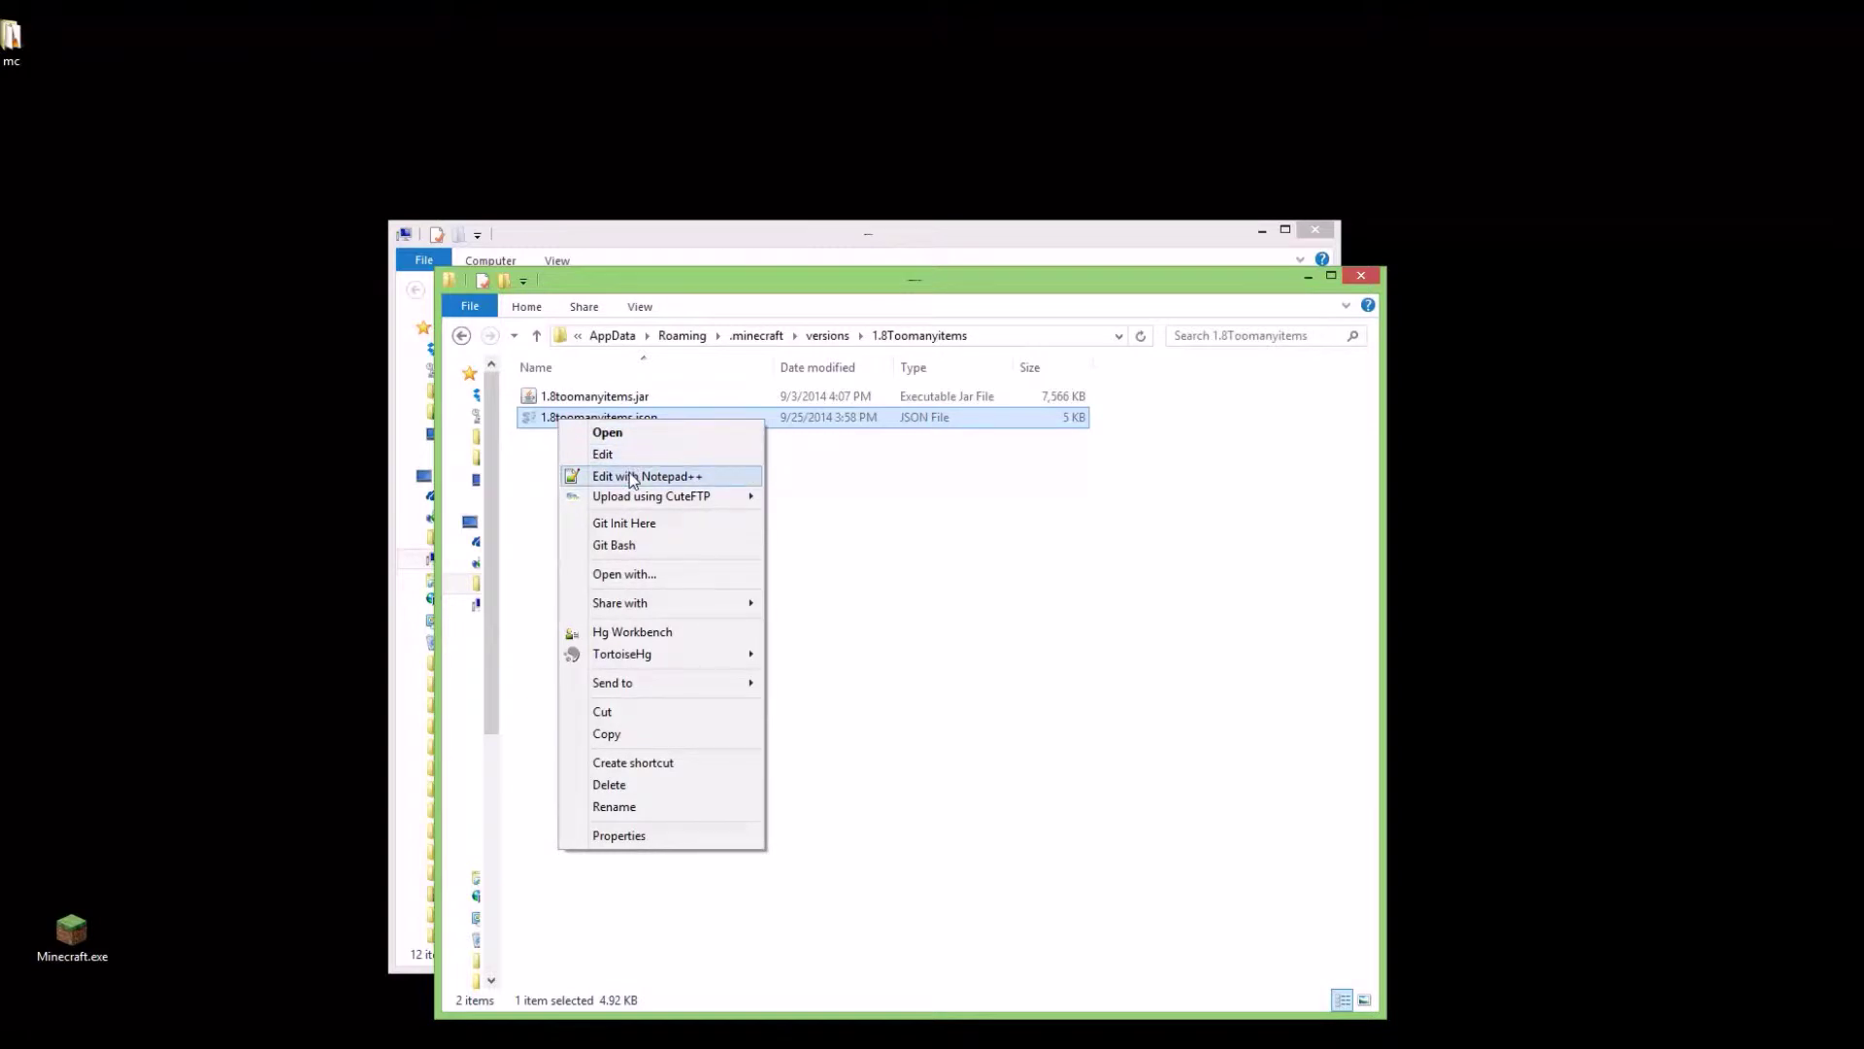
pyautogui.click(621, 456)
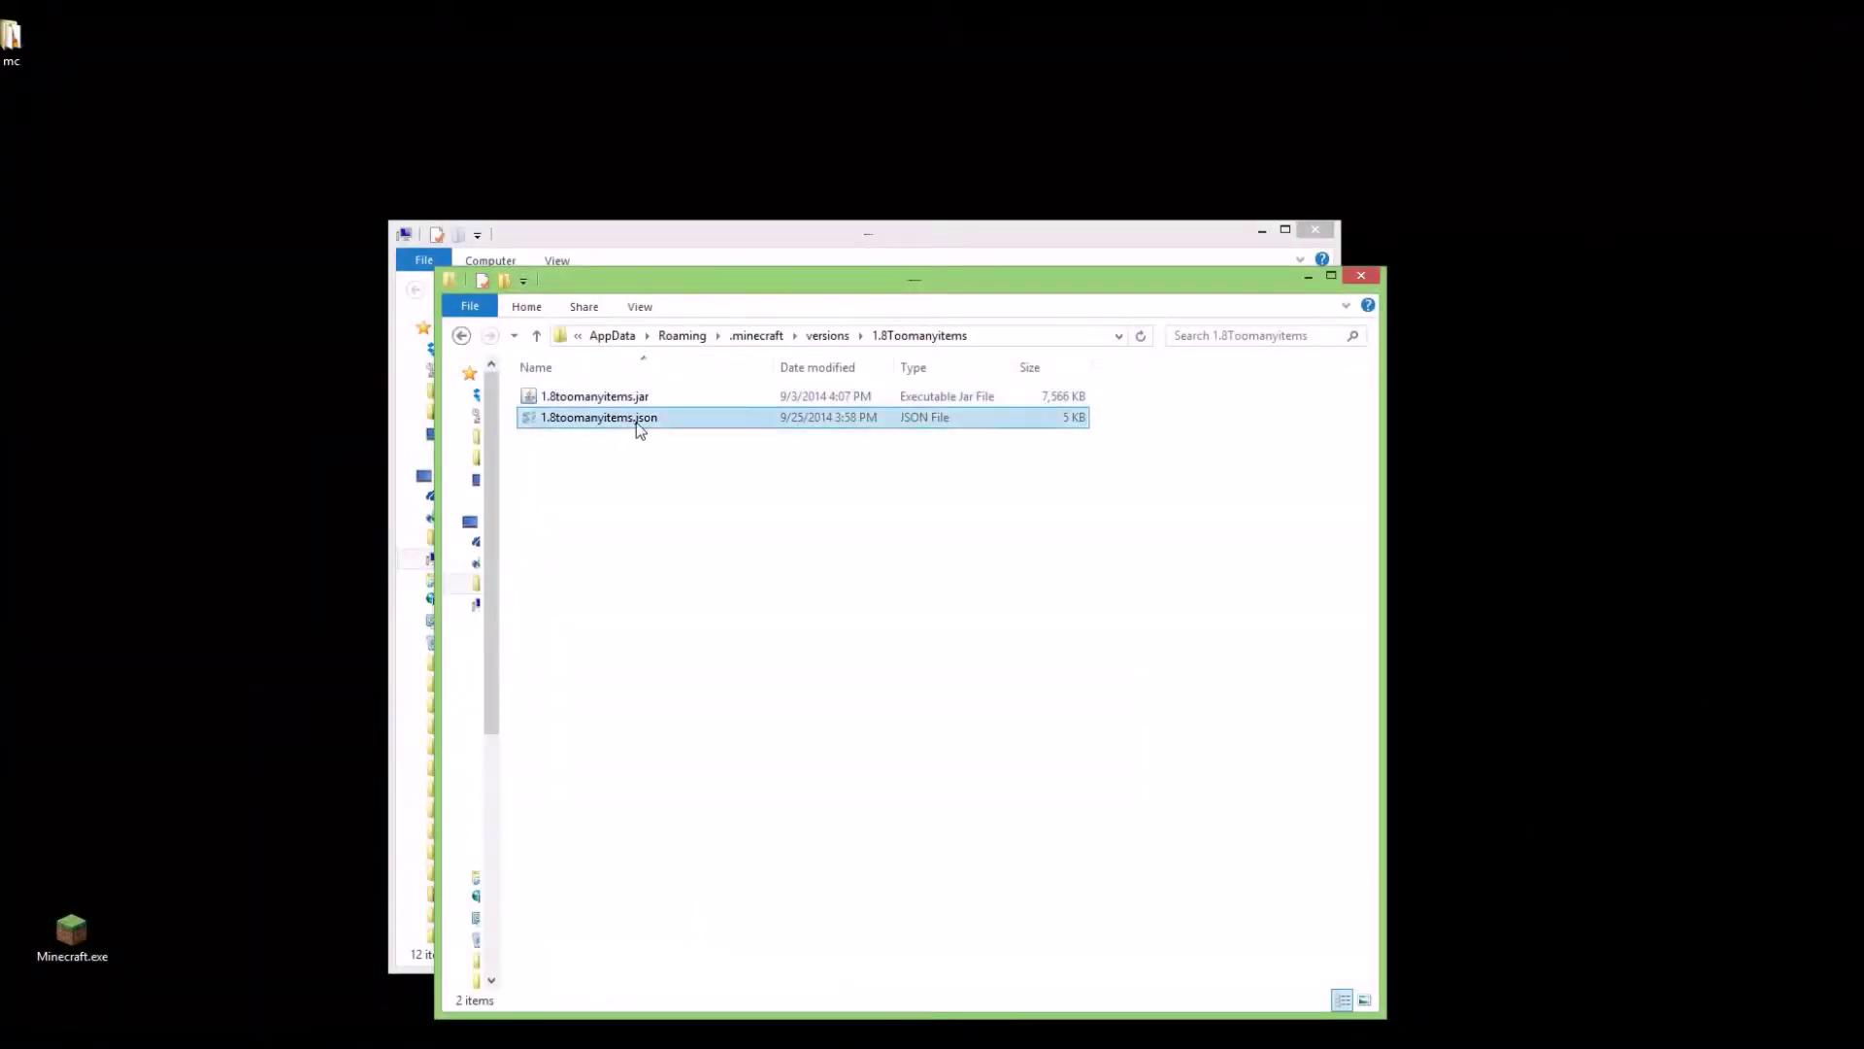
pyautogui.rightClick(637, 421)
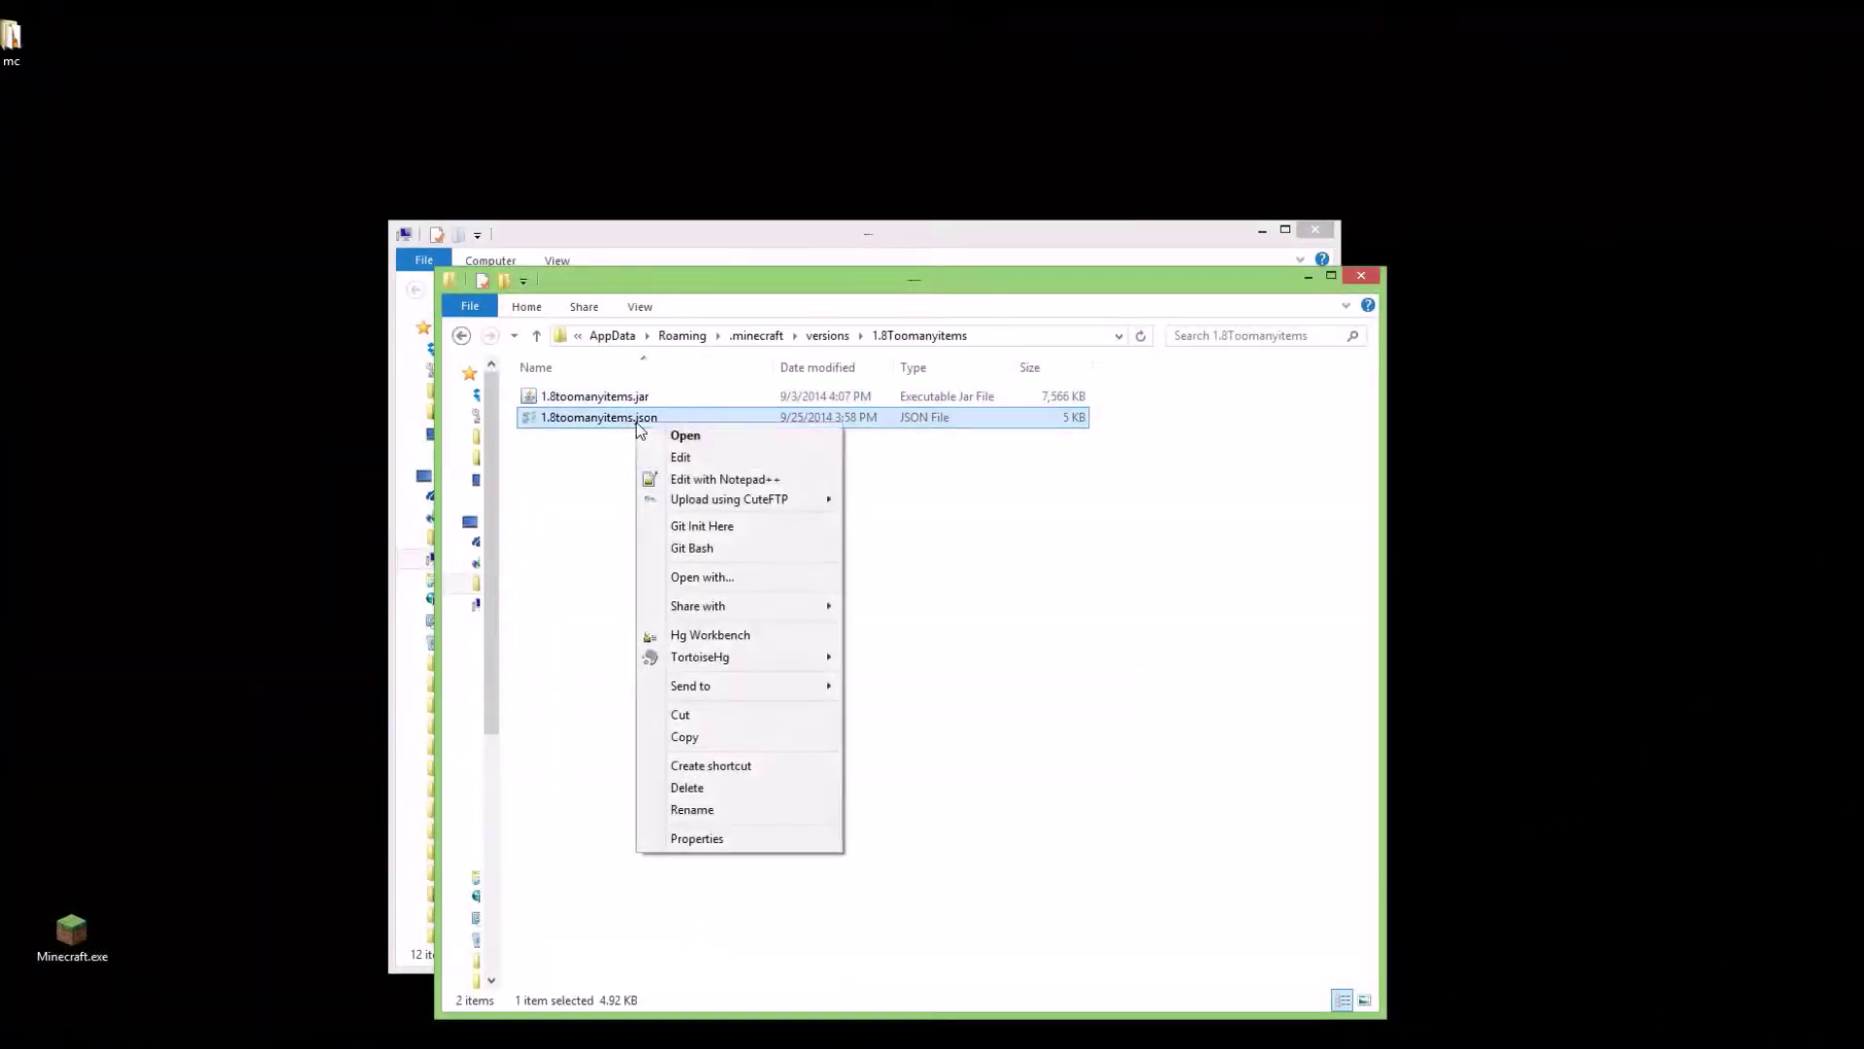
pyautogui.click(719, 479)
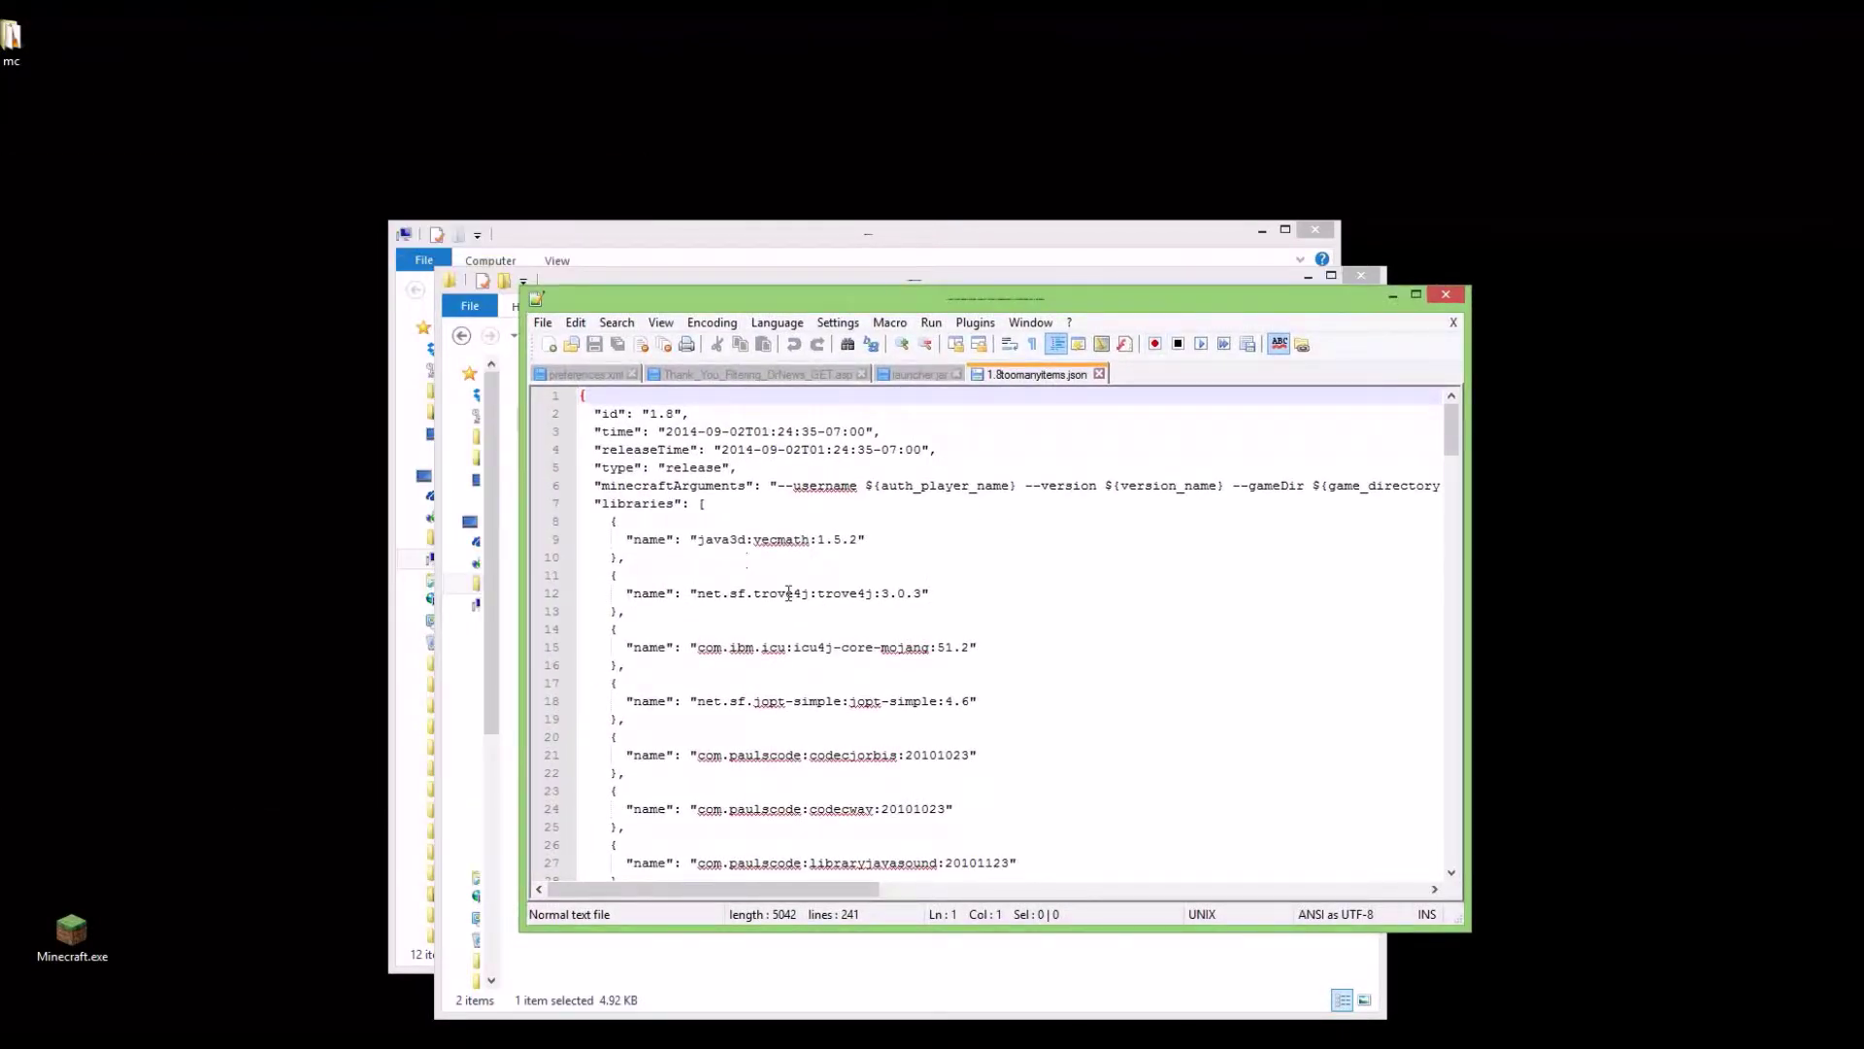
# Change the "id" value from "1.8" to "1.8toomanyitems" and save when closing Notepad++.
pyautogui.click(671, 414)
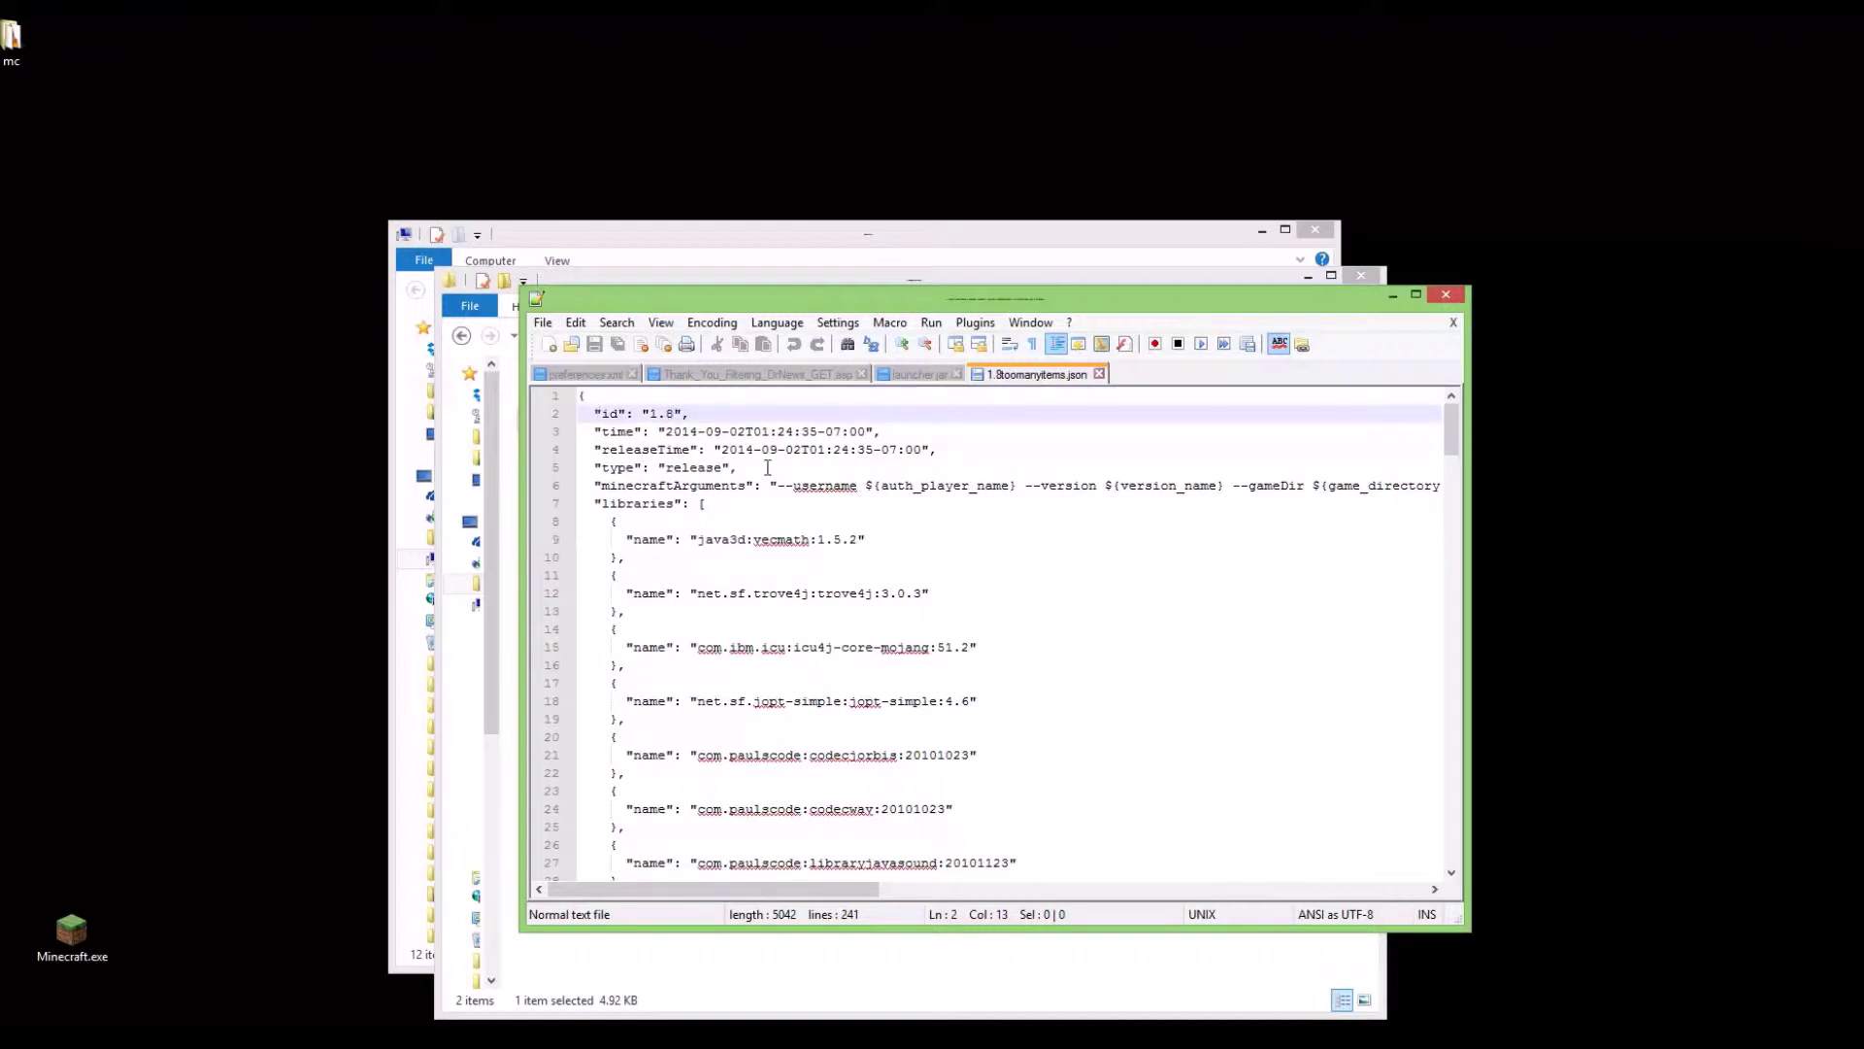
pyautogui.write('toomany')
pyautogui.write('items')
pyautogui.click(812, 502)
pyautogui.click(1446, 301)
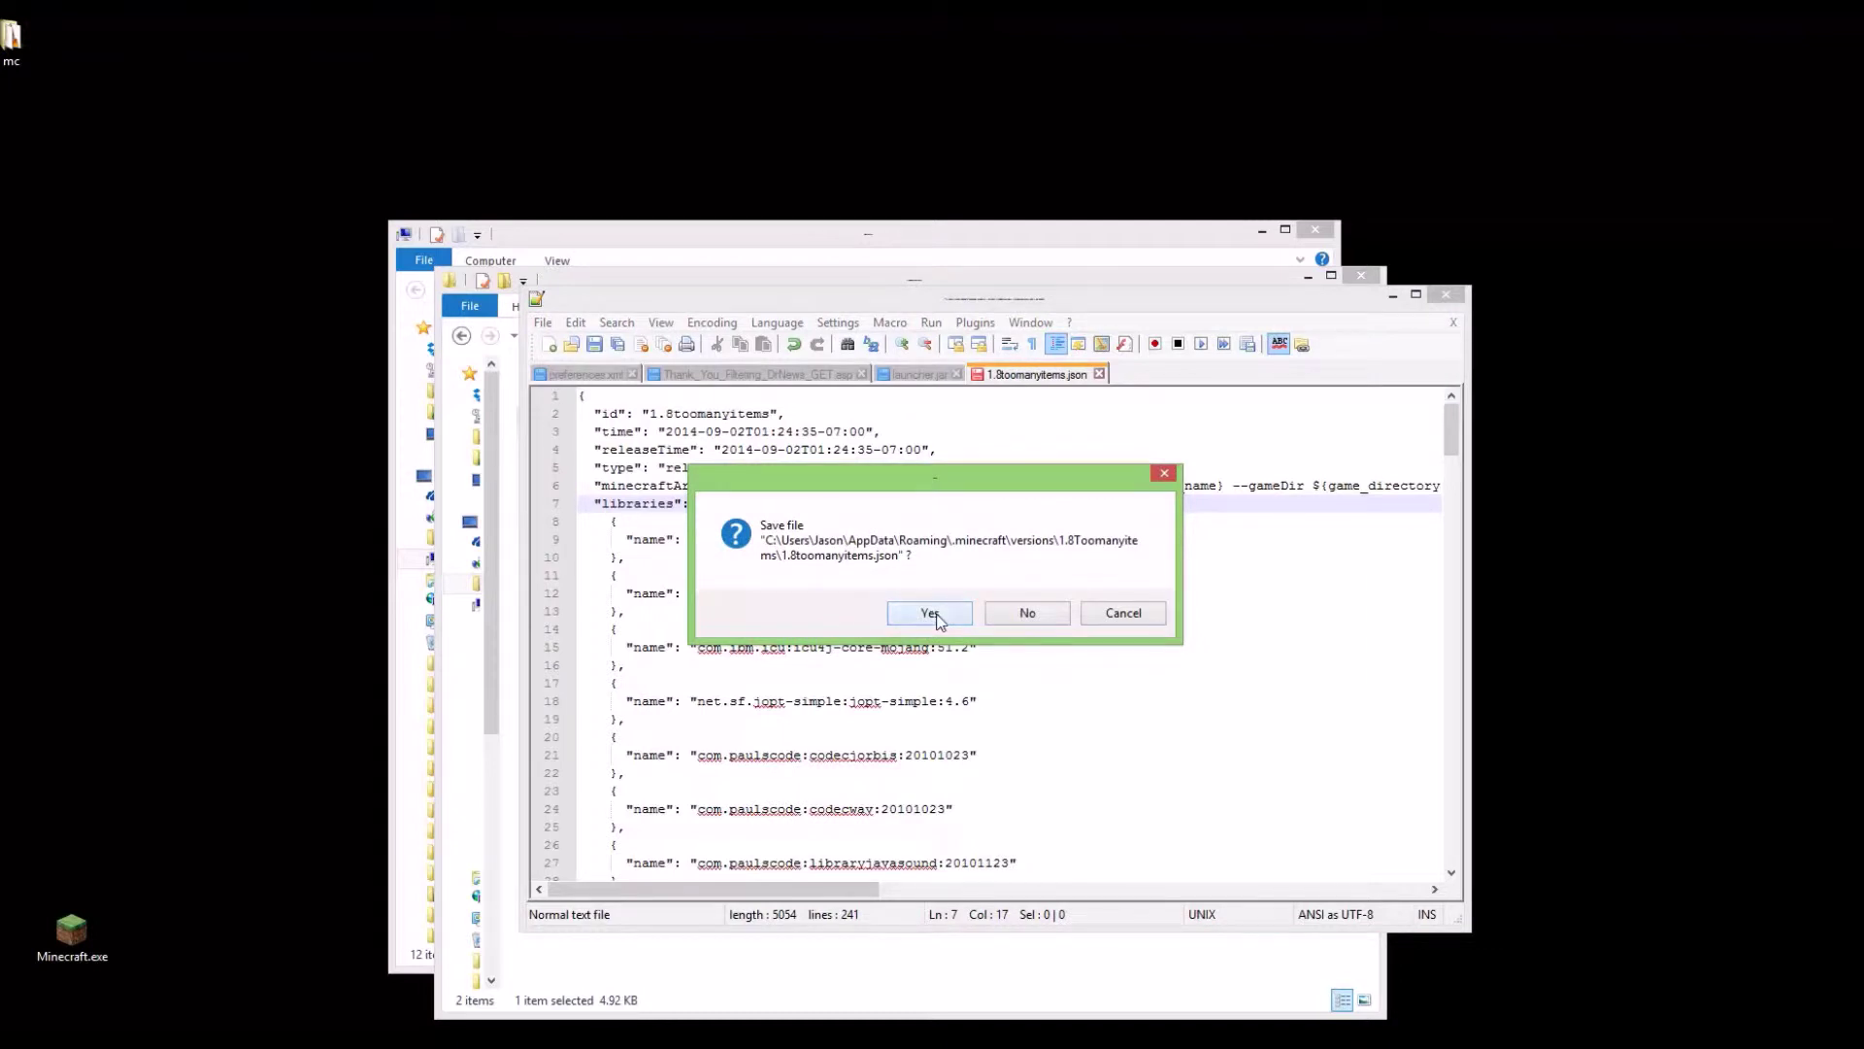
pyautogui.click(930, 613)
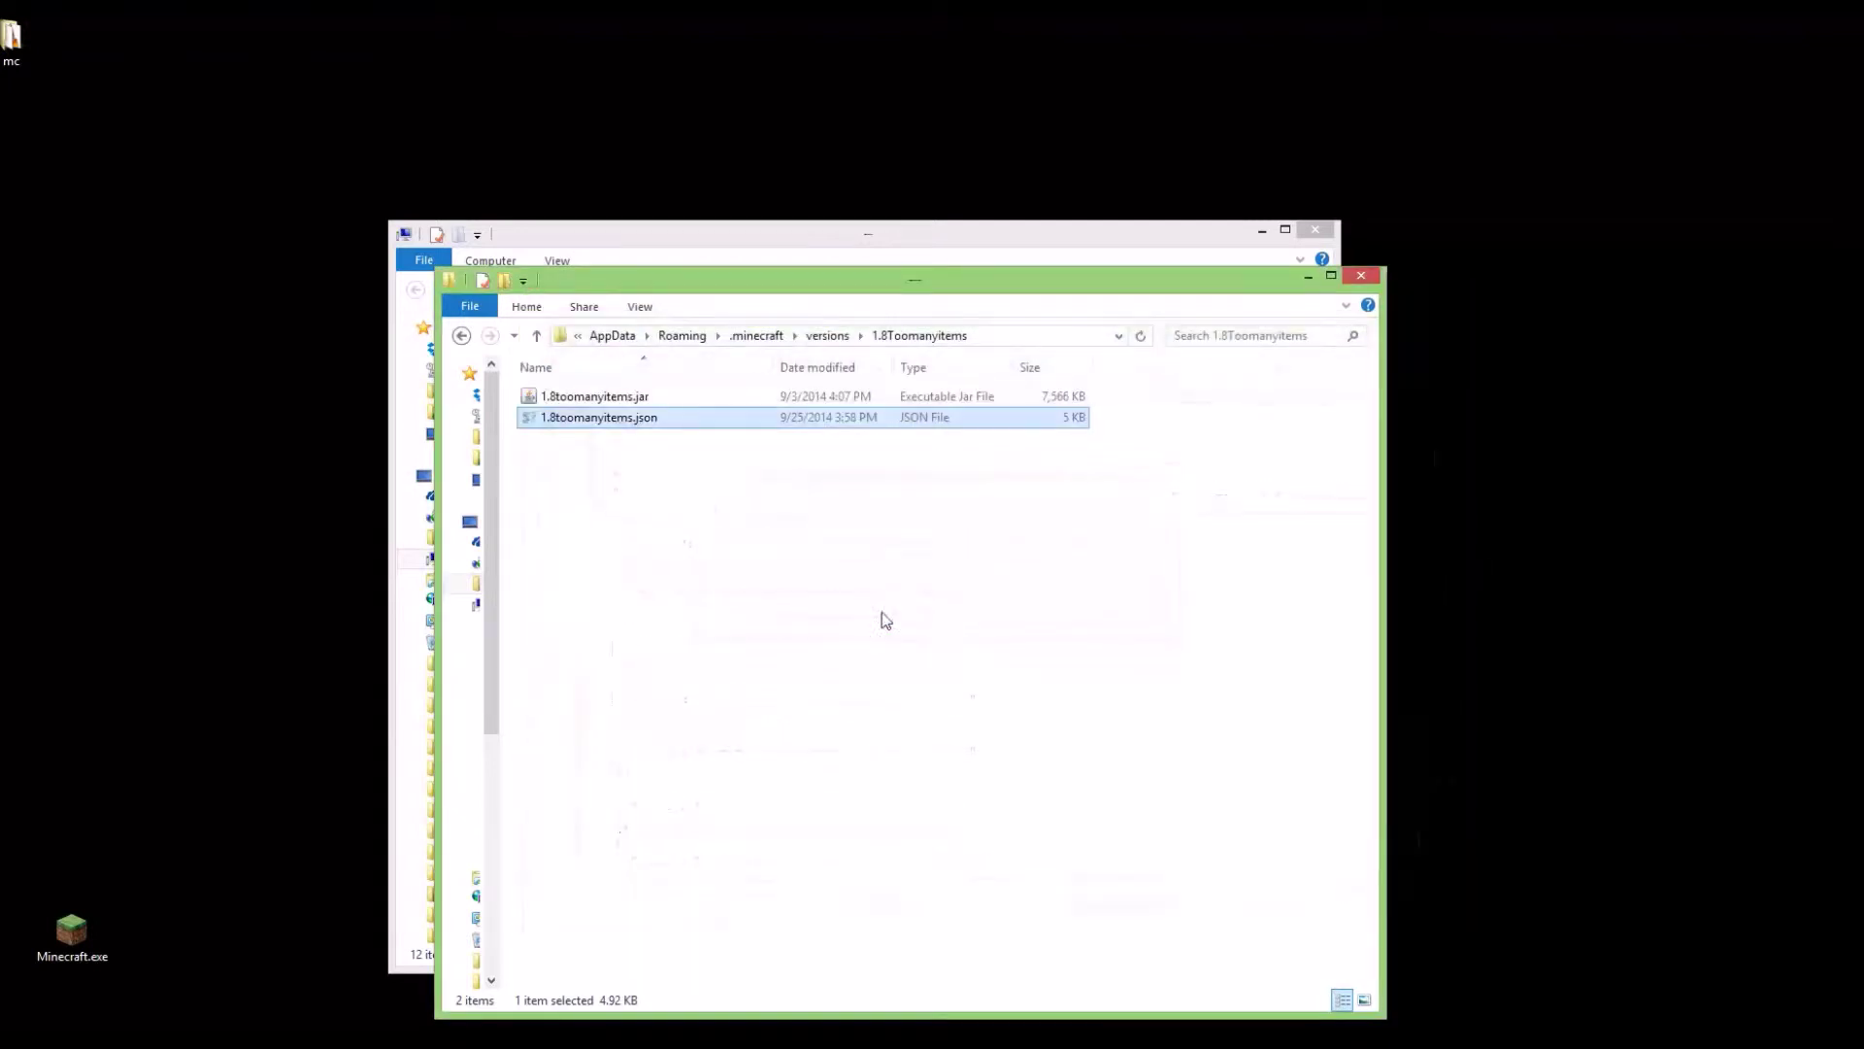
# Open 1.8toomanyitems.jar with WinRAR and delete its META-INF folder.
pyautogui.rightClick(598, 402)
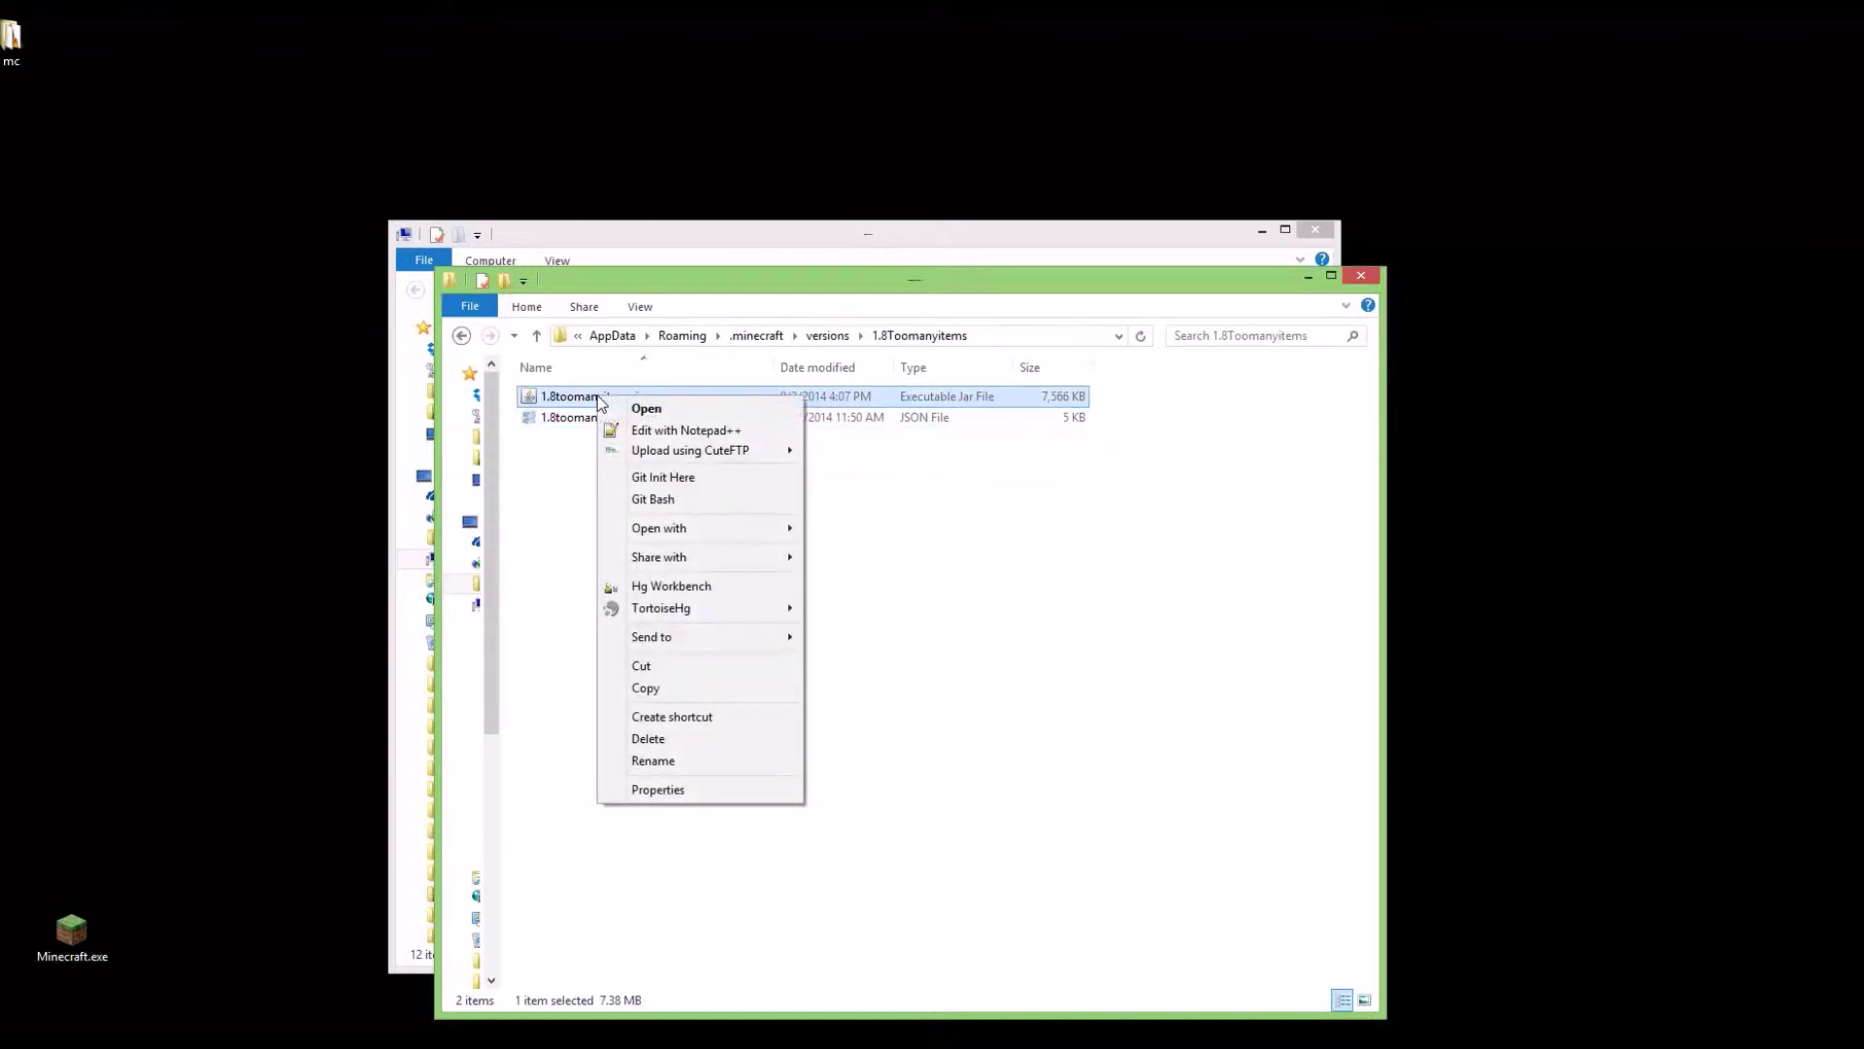
pyautogui.moveTo(693, 537)
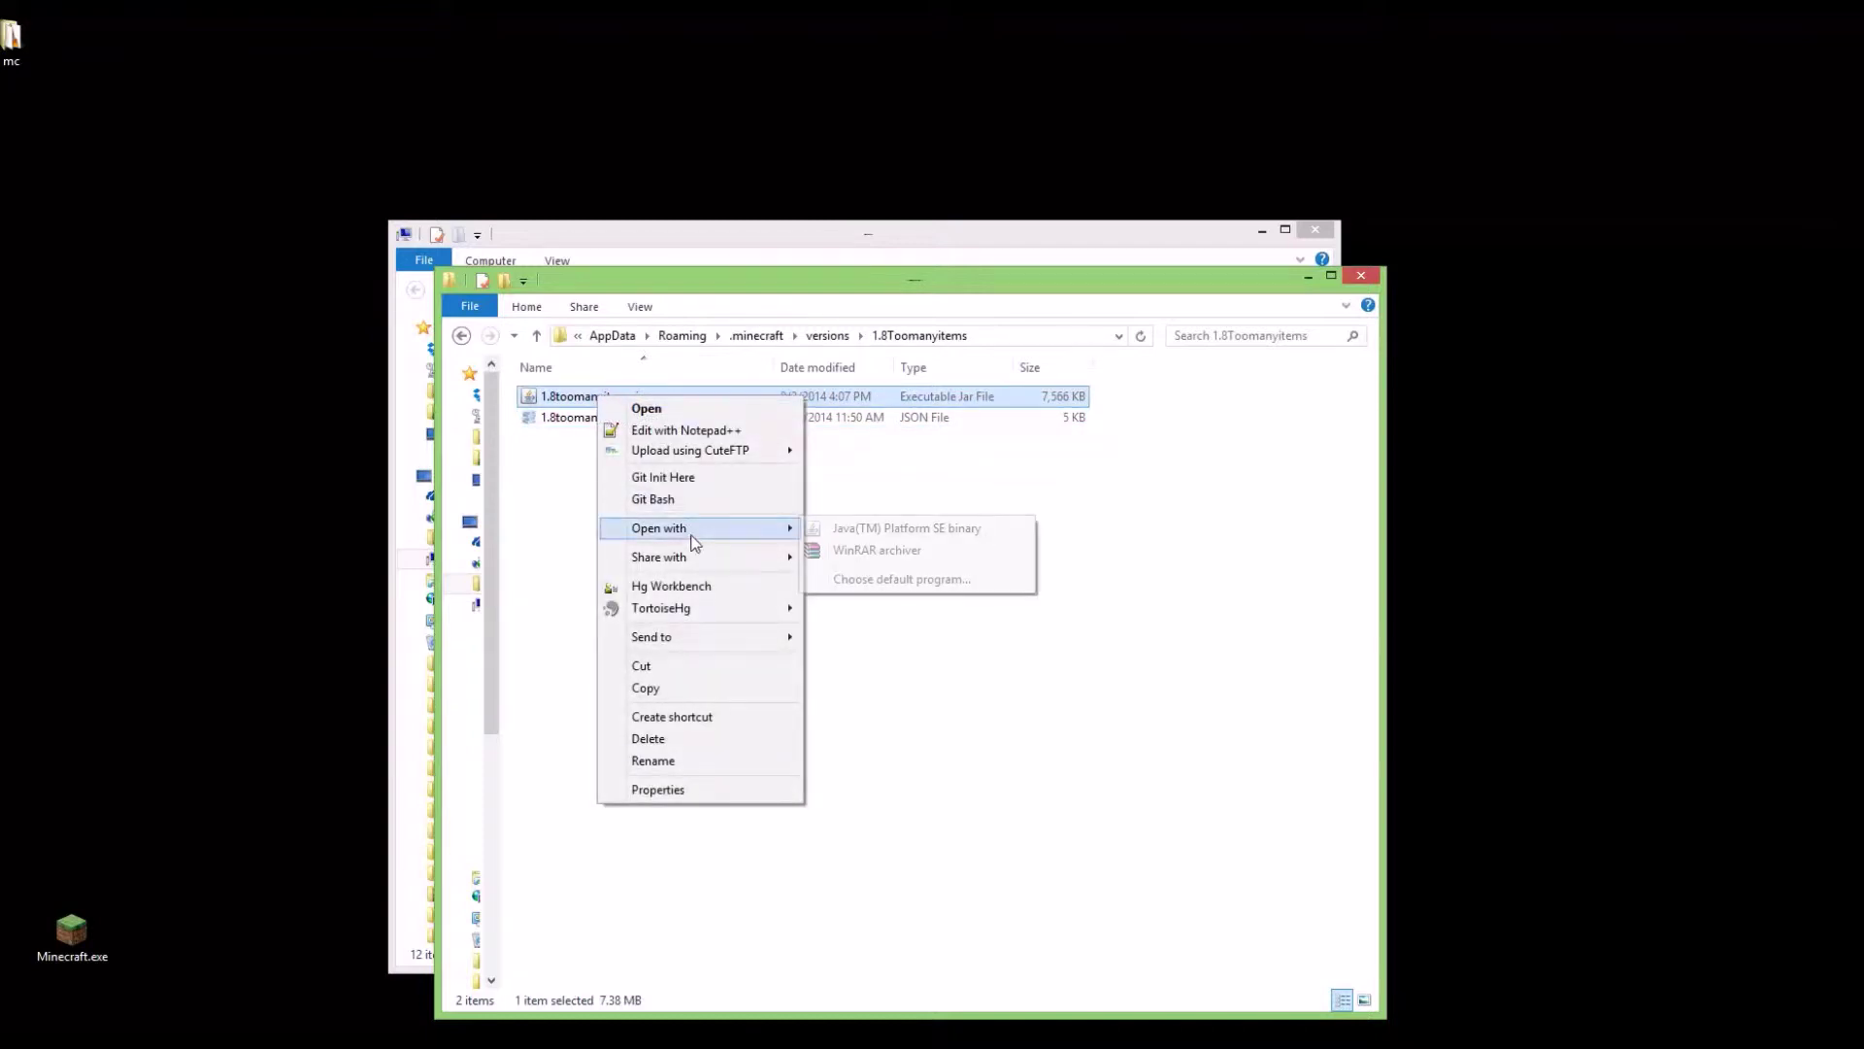
pyautogui.click(918, 549)
pyautogui.moveTo(891, 530); pyautogui.dragTo(836, 381)
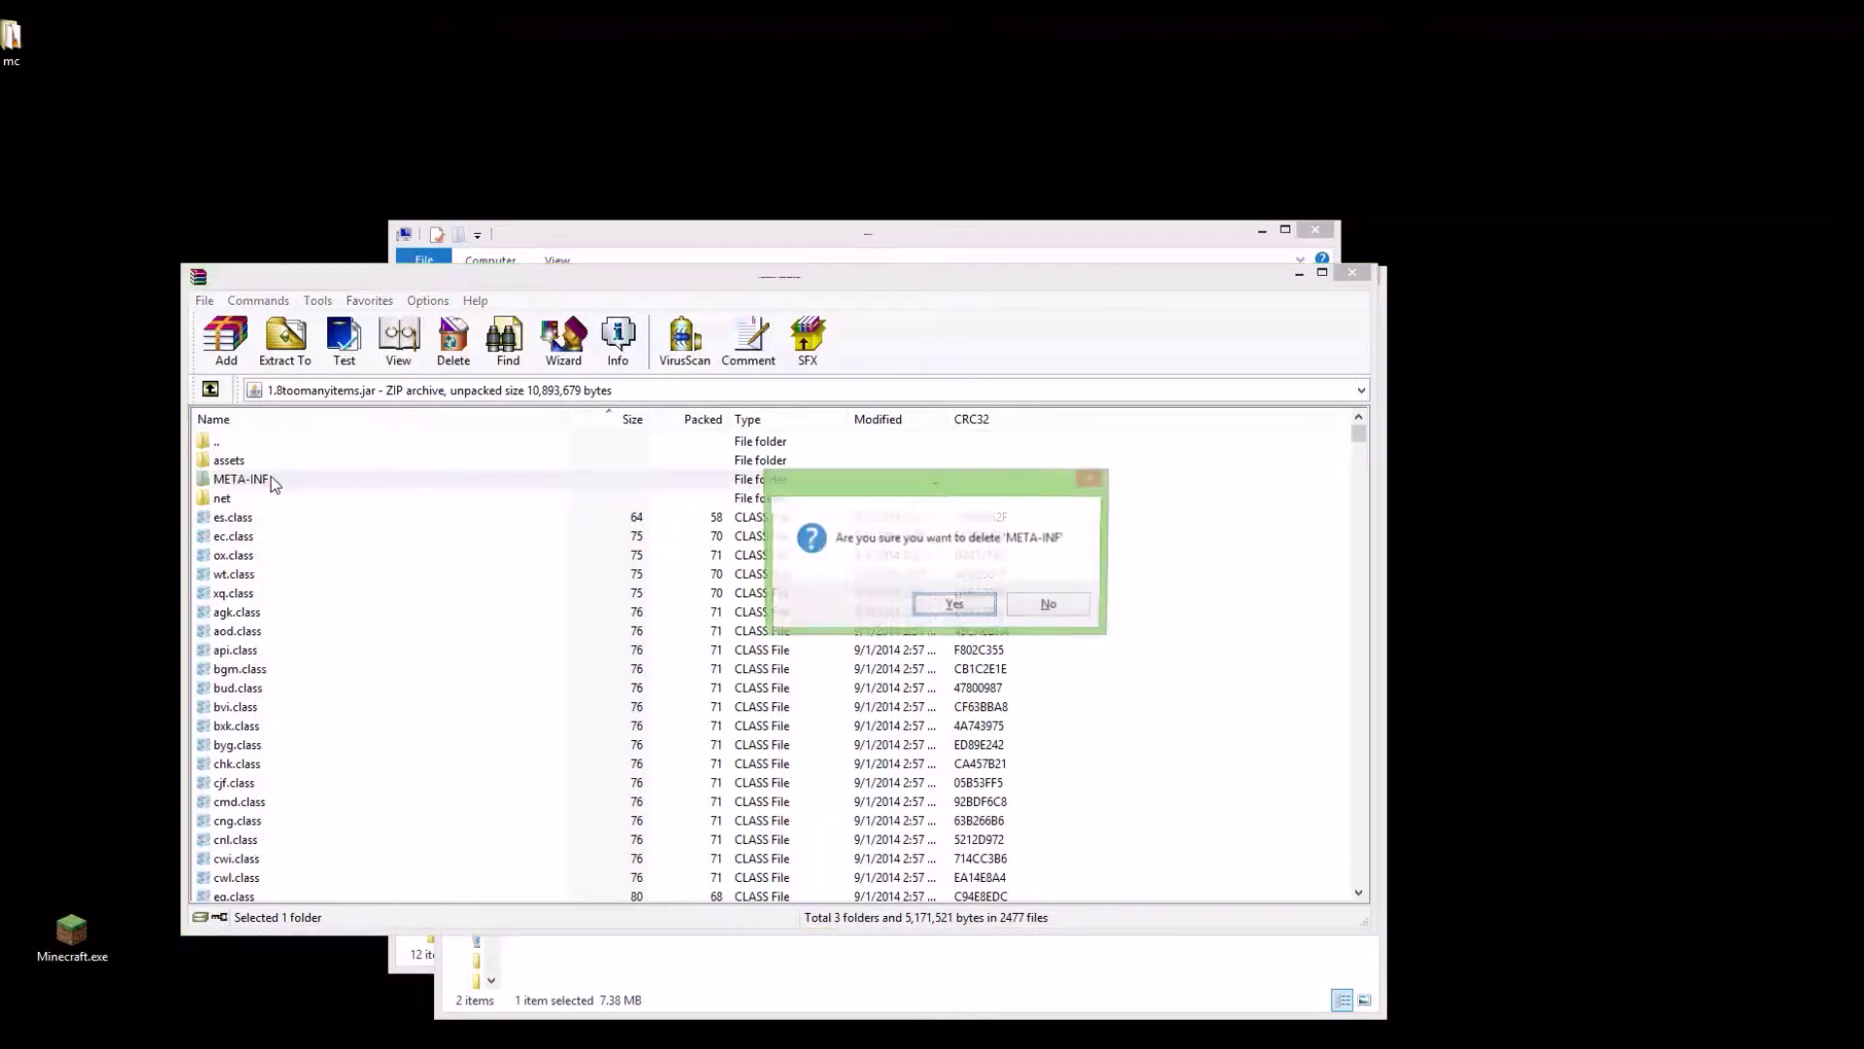
pyautogui.click(935, 610)
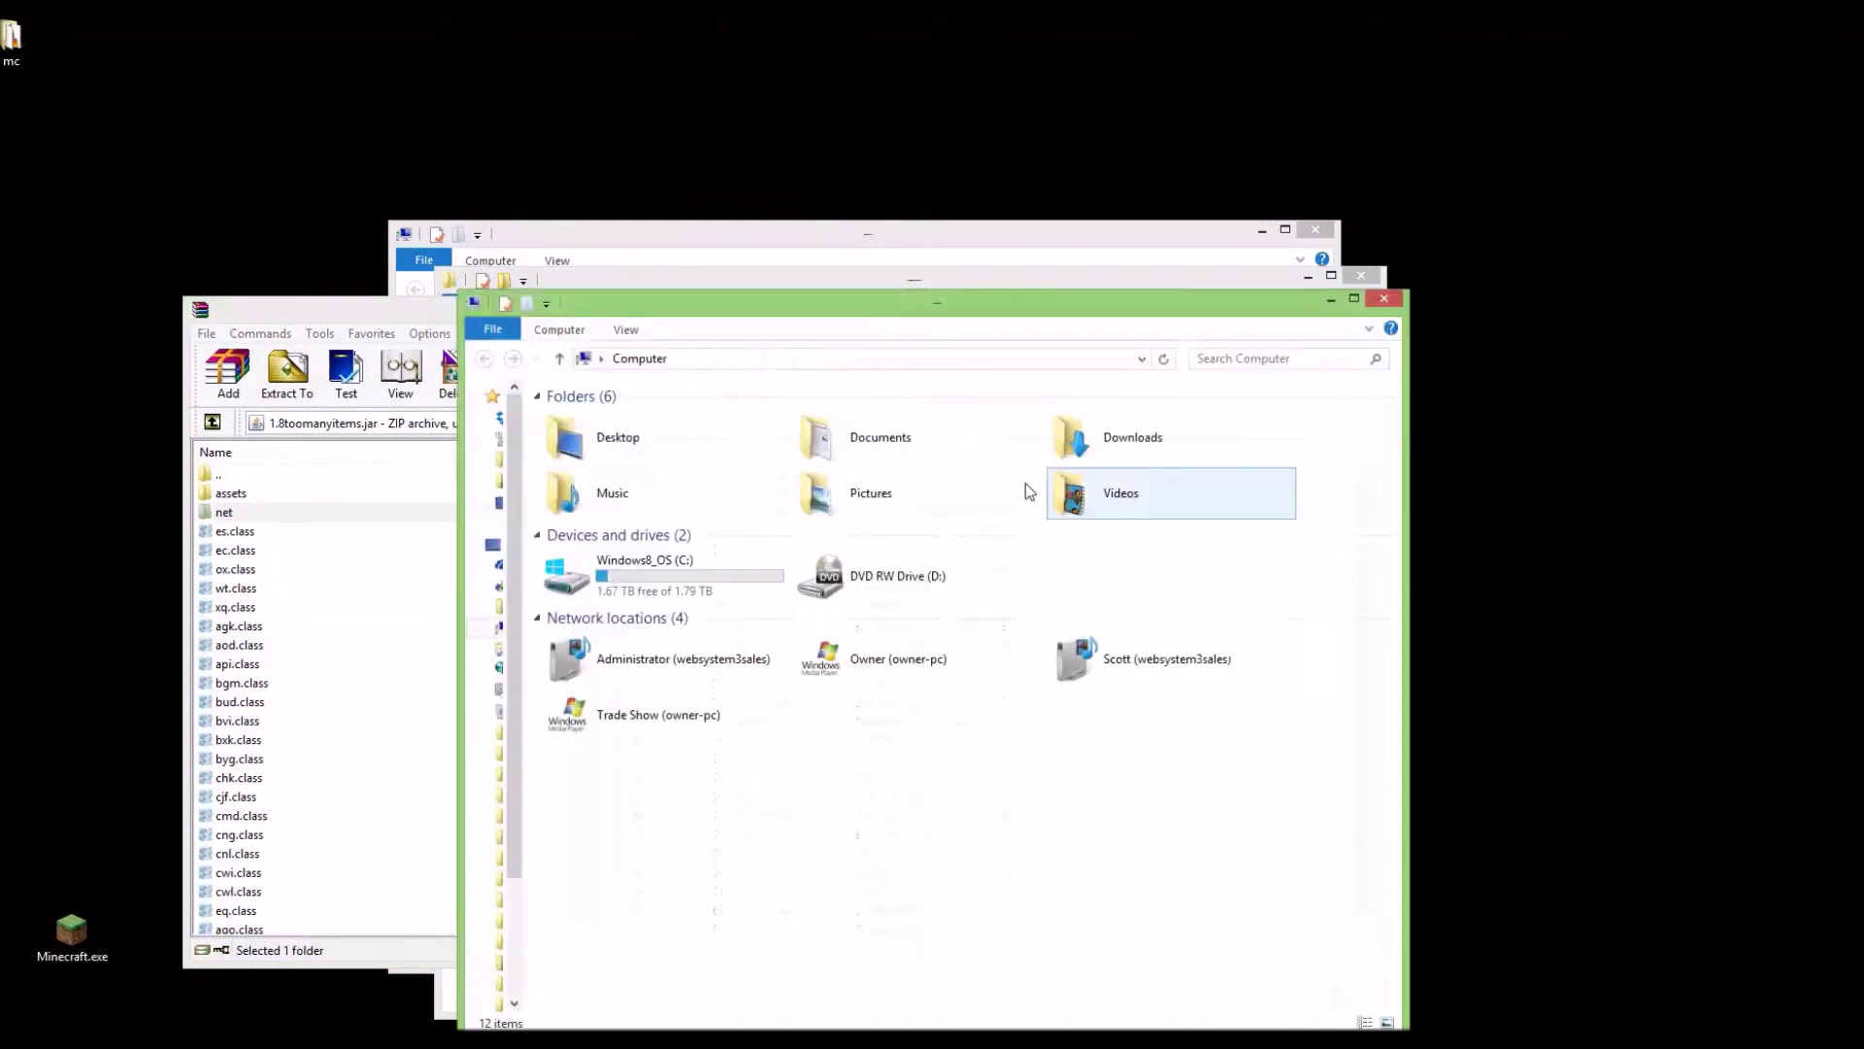
# Drag TooManyItems2014_09_07_1.8(1).zip from Downloads to the desktop and Extract Here.
pyautogui.doubleClick(1157, 441)
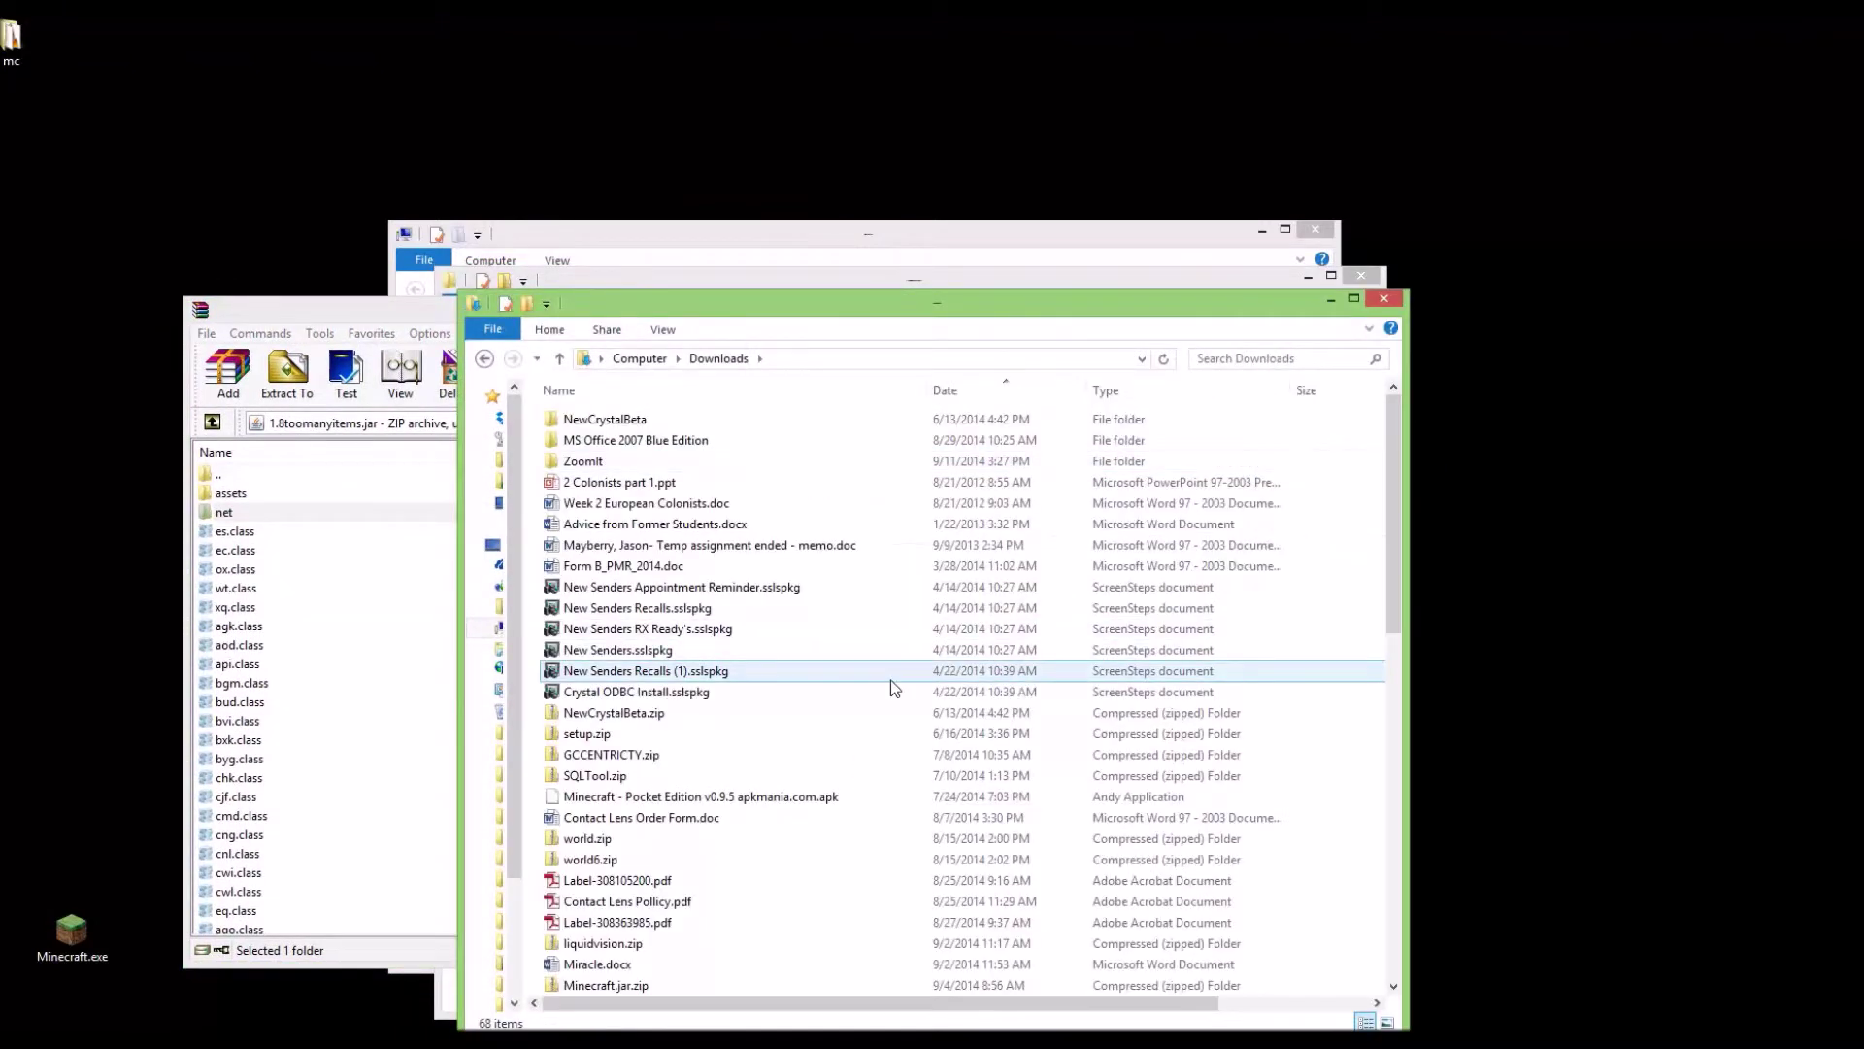
pyautogui.scroll(-13, 890, 708)
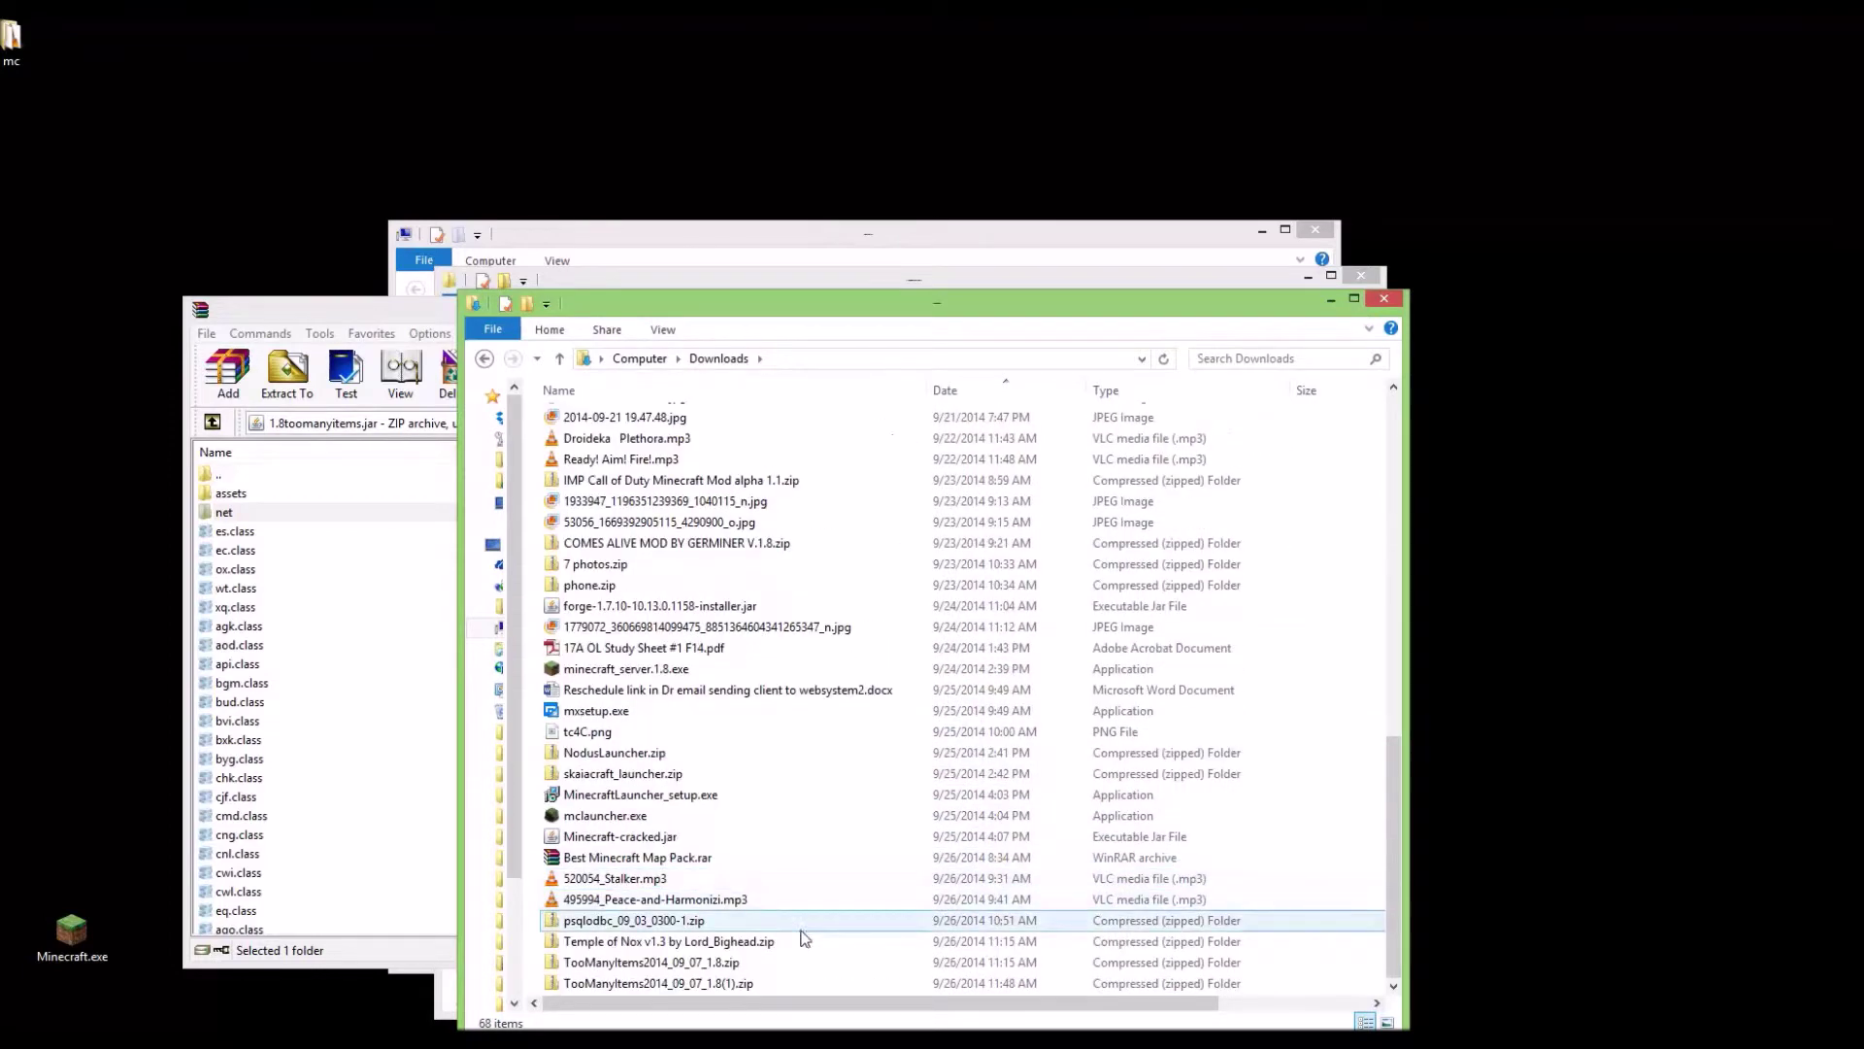
pyautogui.doubleClick(730, 984)
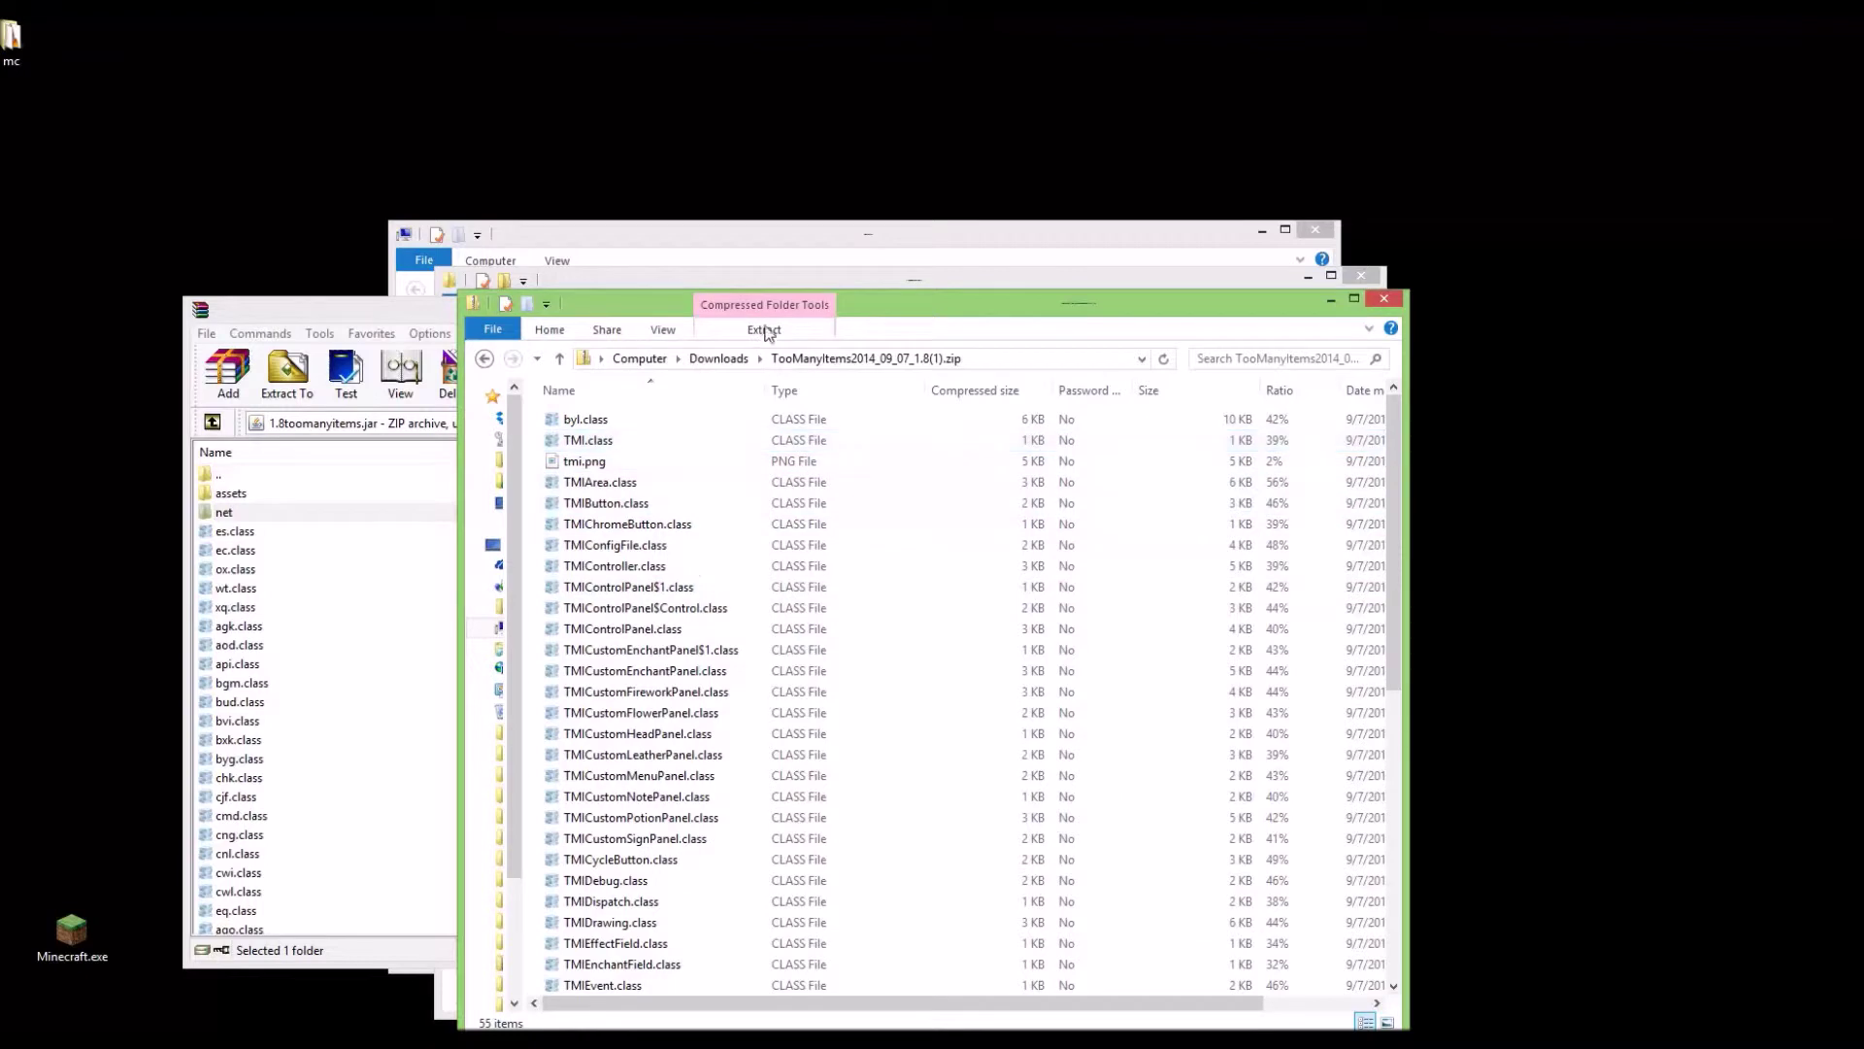
pyautogui.moveTo(801, 313); pyautogui.dragTo(881, 323)
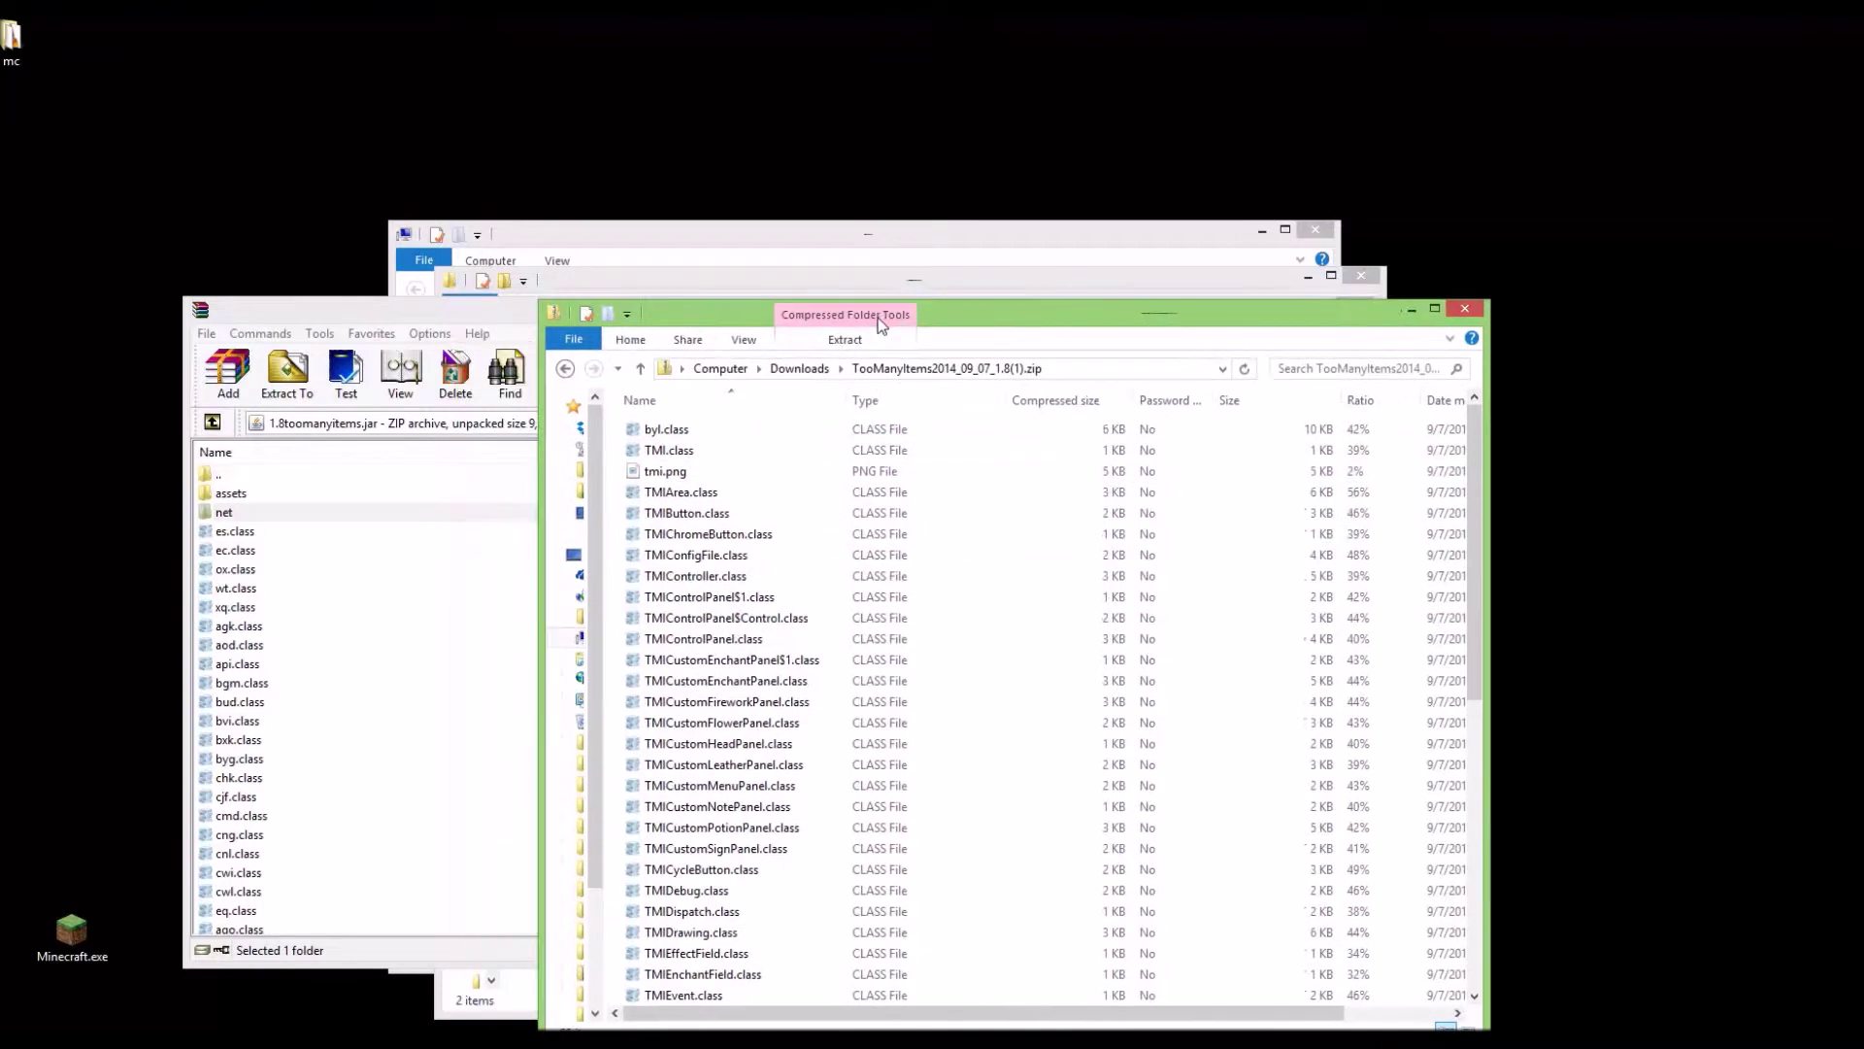
pyautogui.click(564, 368)
pyautogui.moveTo(775, 1000)
pyautogui.mouseDown()
pyautogui.moveTo(1670, 751)
pyautogui.moveTo(1638, 736)
pyautogui.mouseUp()
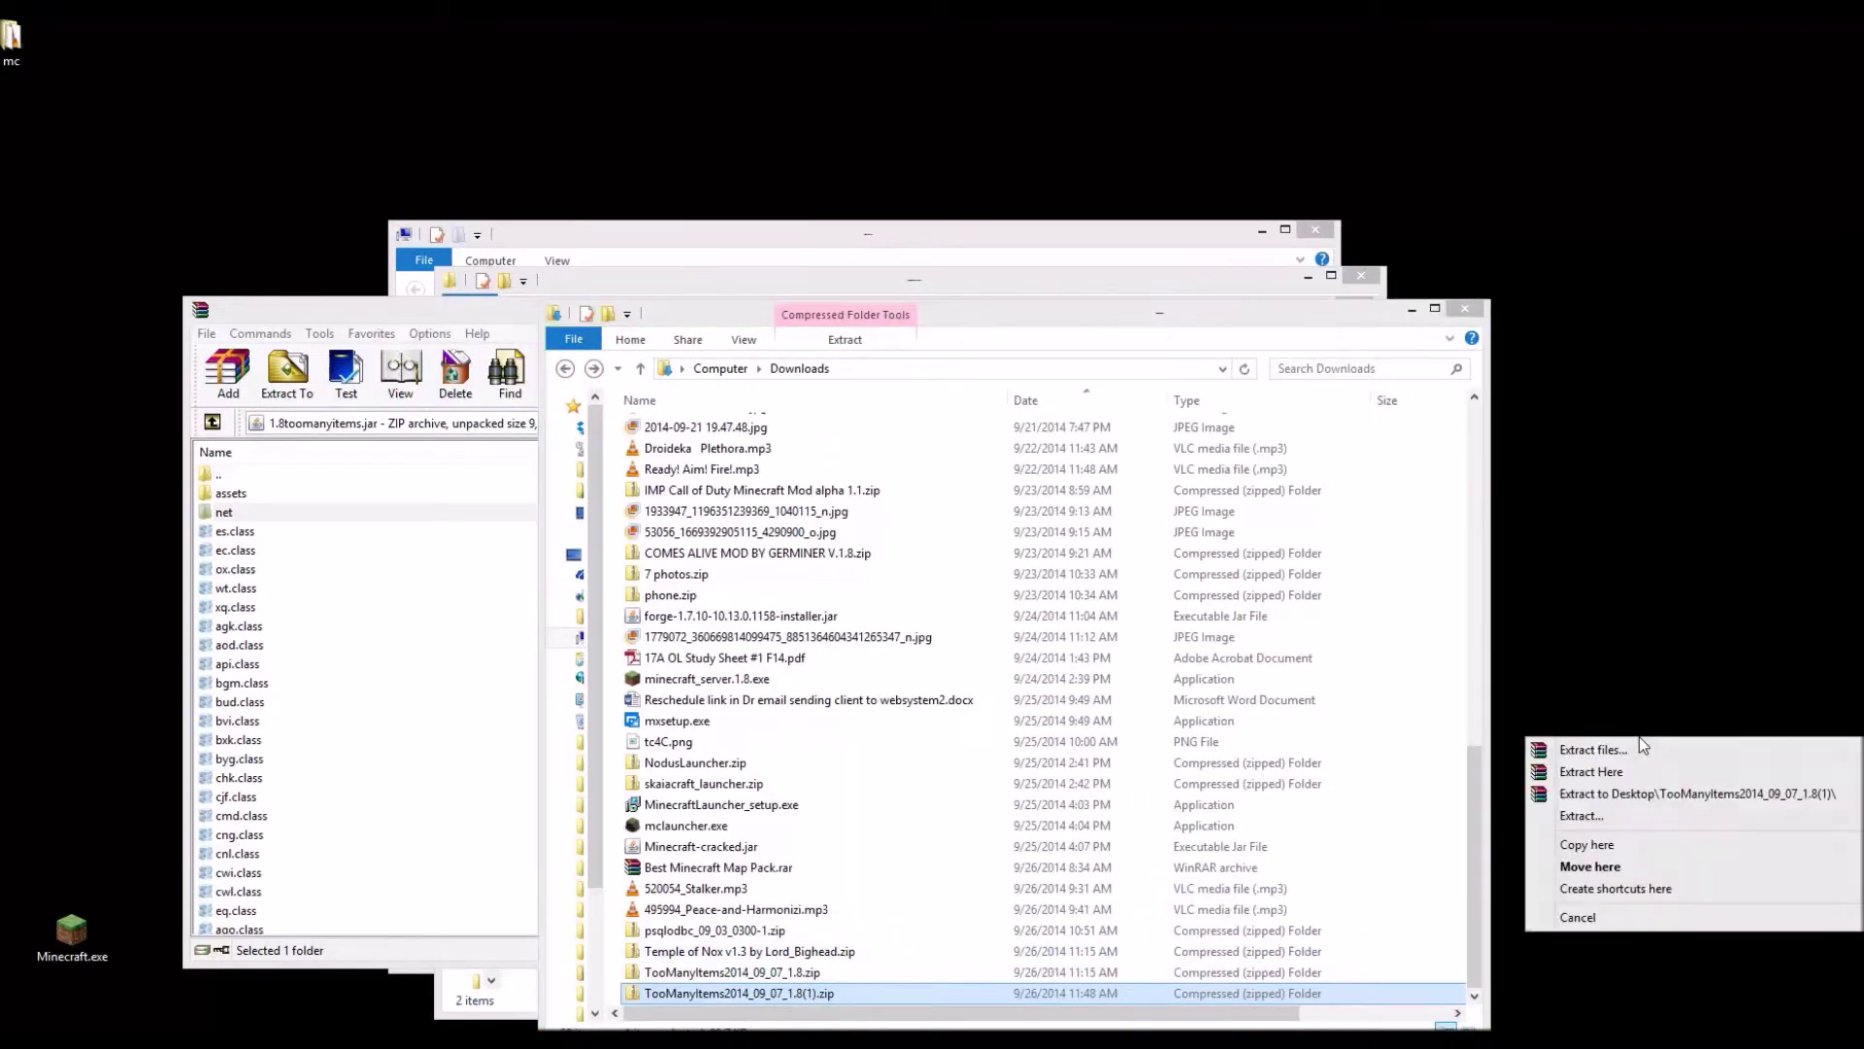
pyautogui.click(1643, 790)
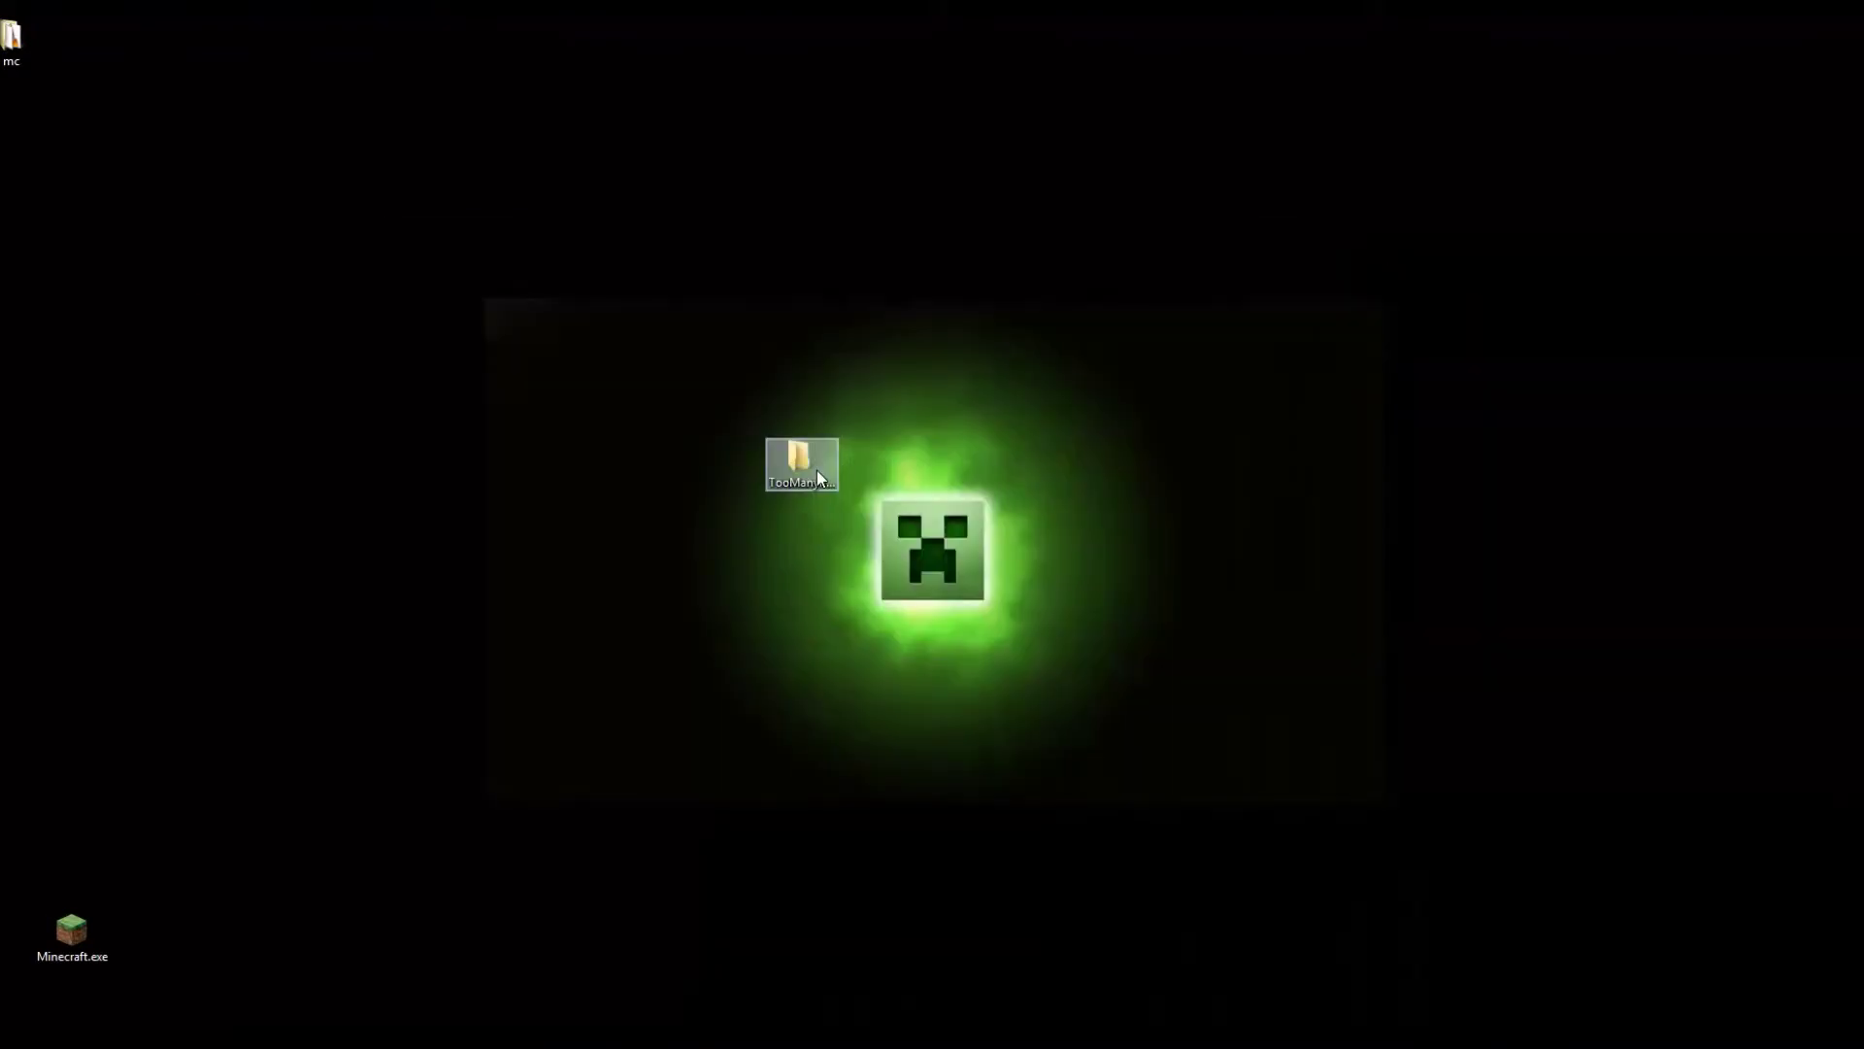
# Open the extracted TooManyItems folder, select its 55 mod files, then select both 1.8Toomanyitems files.
pyautogui.doubleClick(817, 470)
pyautogui.hotkey('ctrl', 'a')
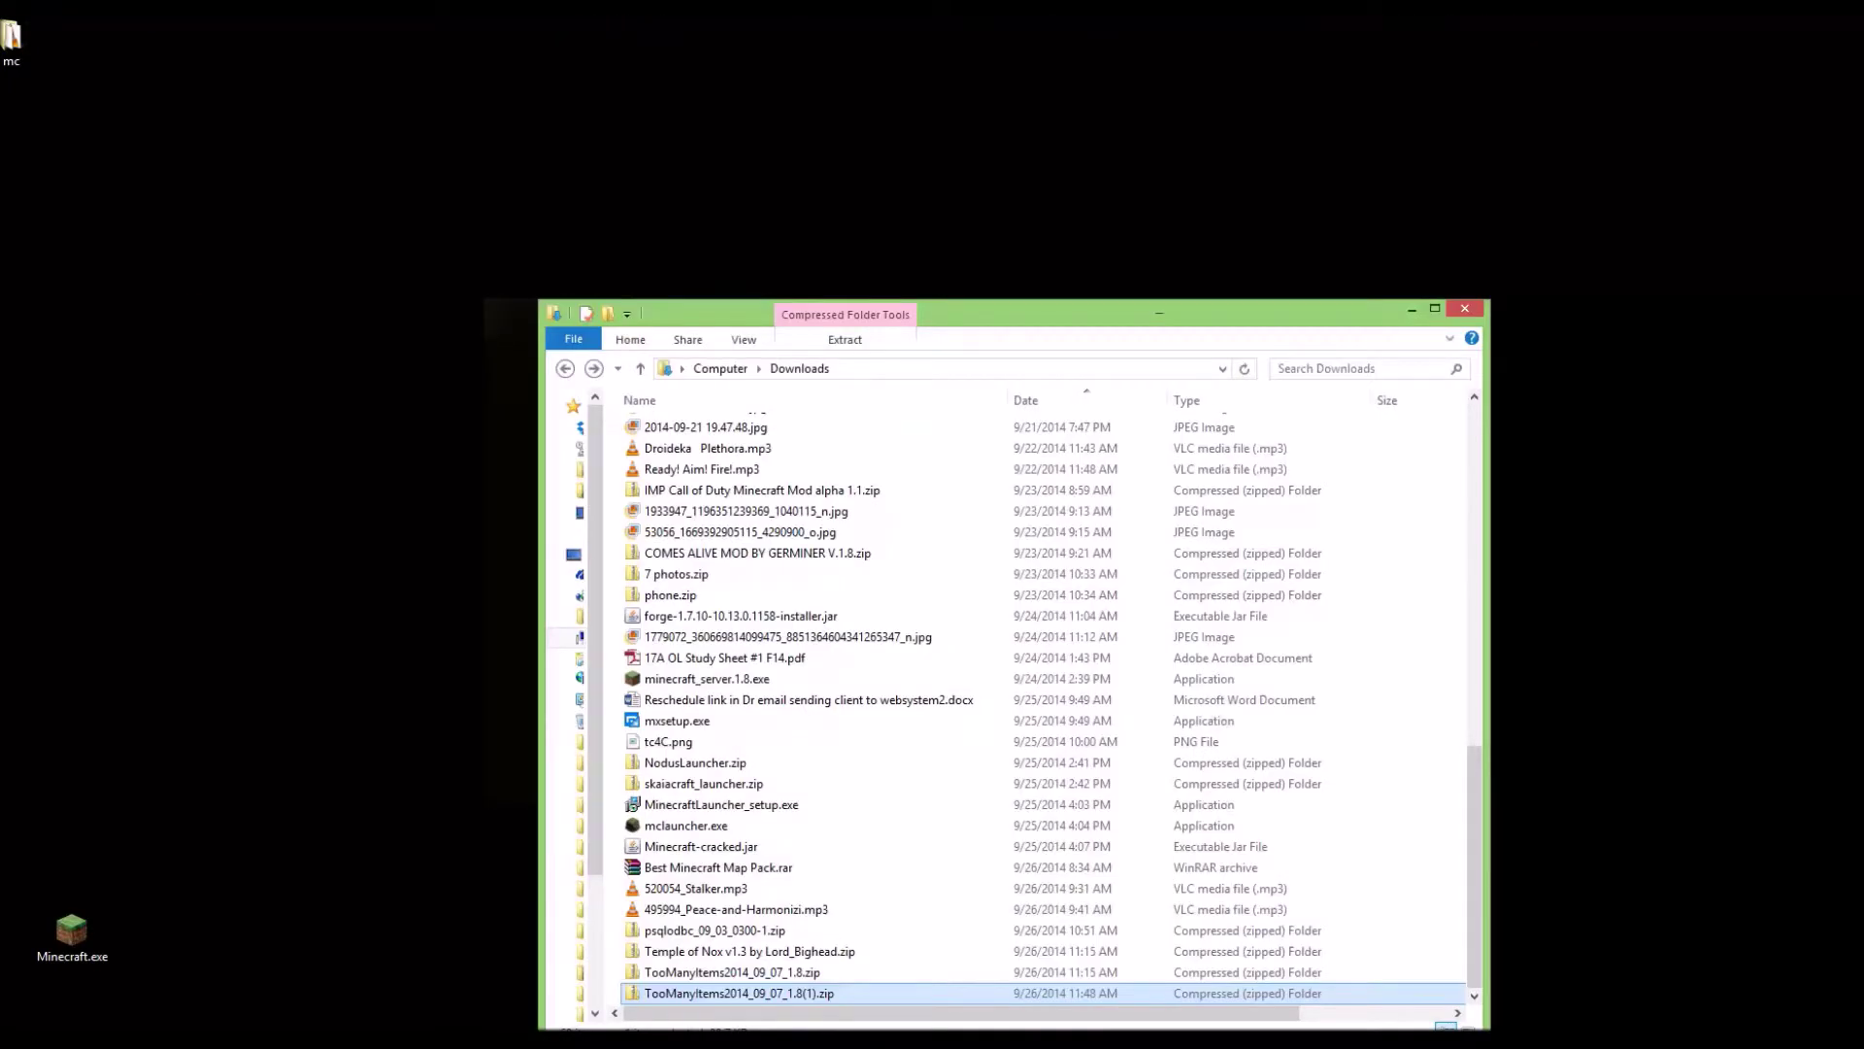
pyautogui.hotkey('ctrl', 'a')
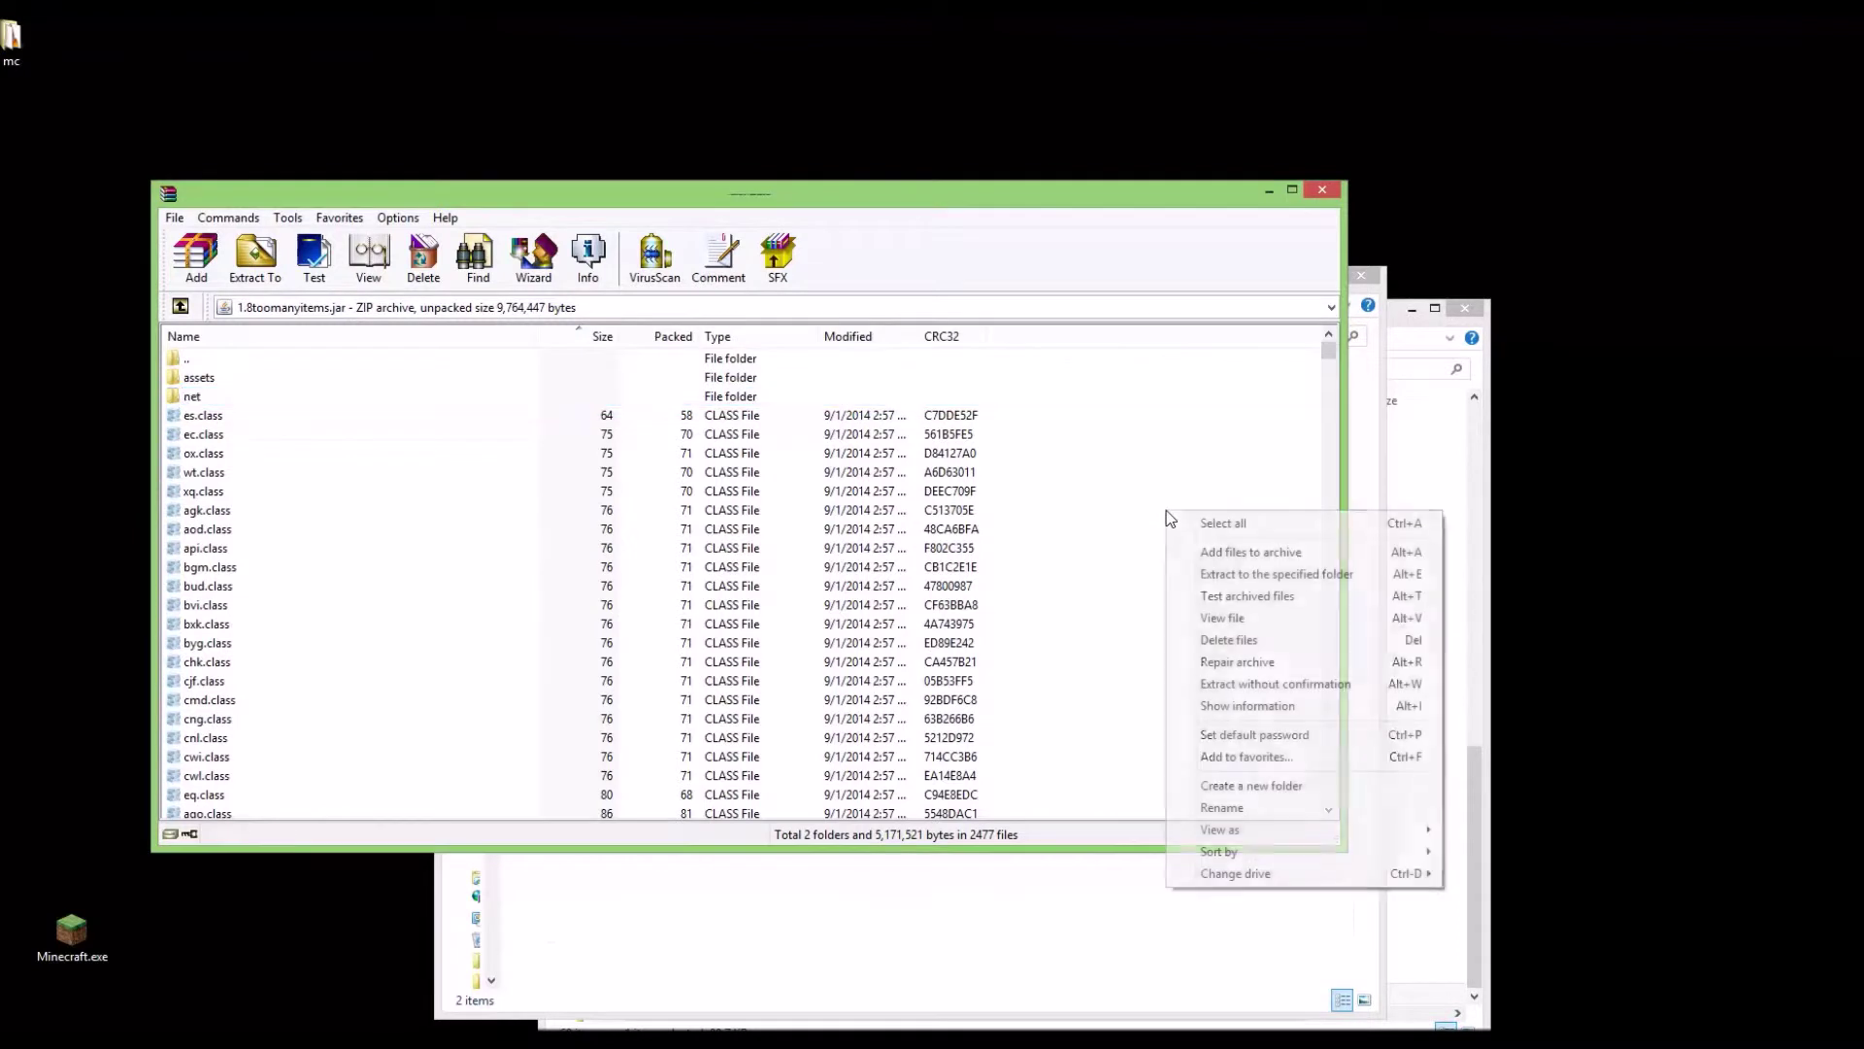
# Add the mod files to 1.8toomanyitems.jar, close WinRAR, and minimize the 1.8Toomanyitems and Downloads windows.
pyautogui.click(1127, 636)
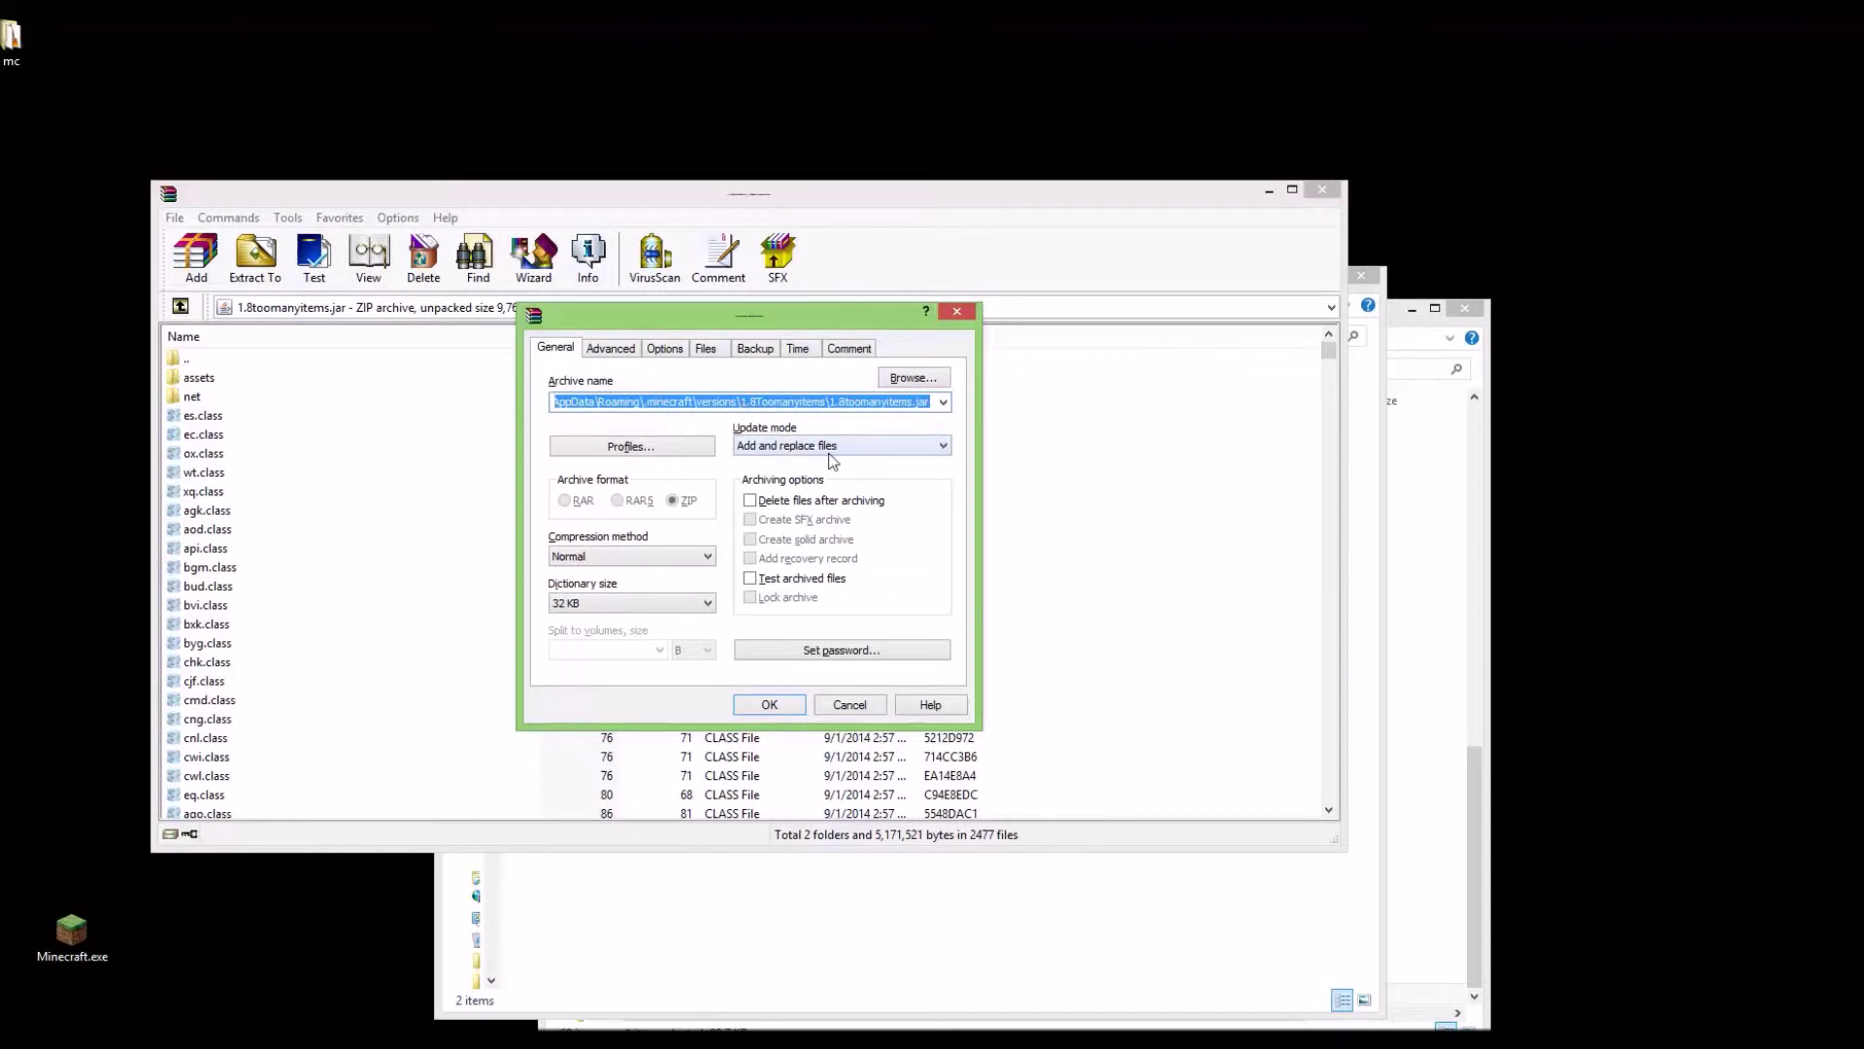
pyautogui.click(776, 707)
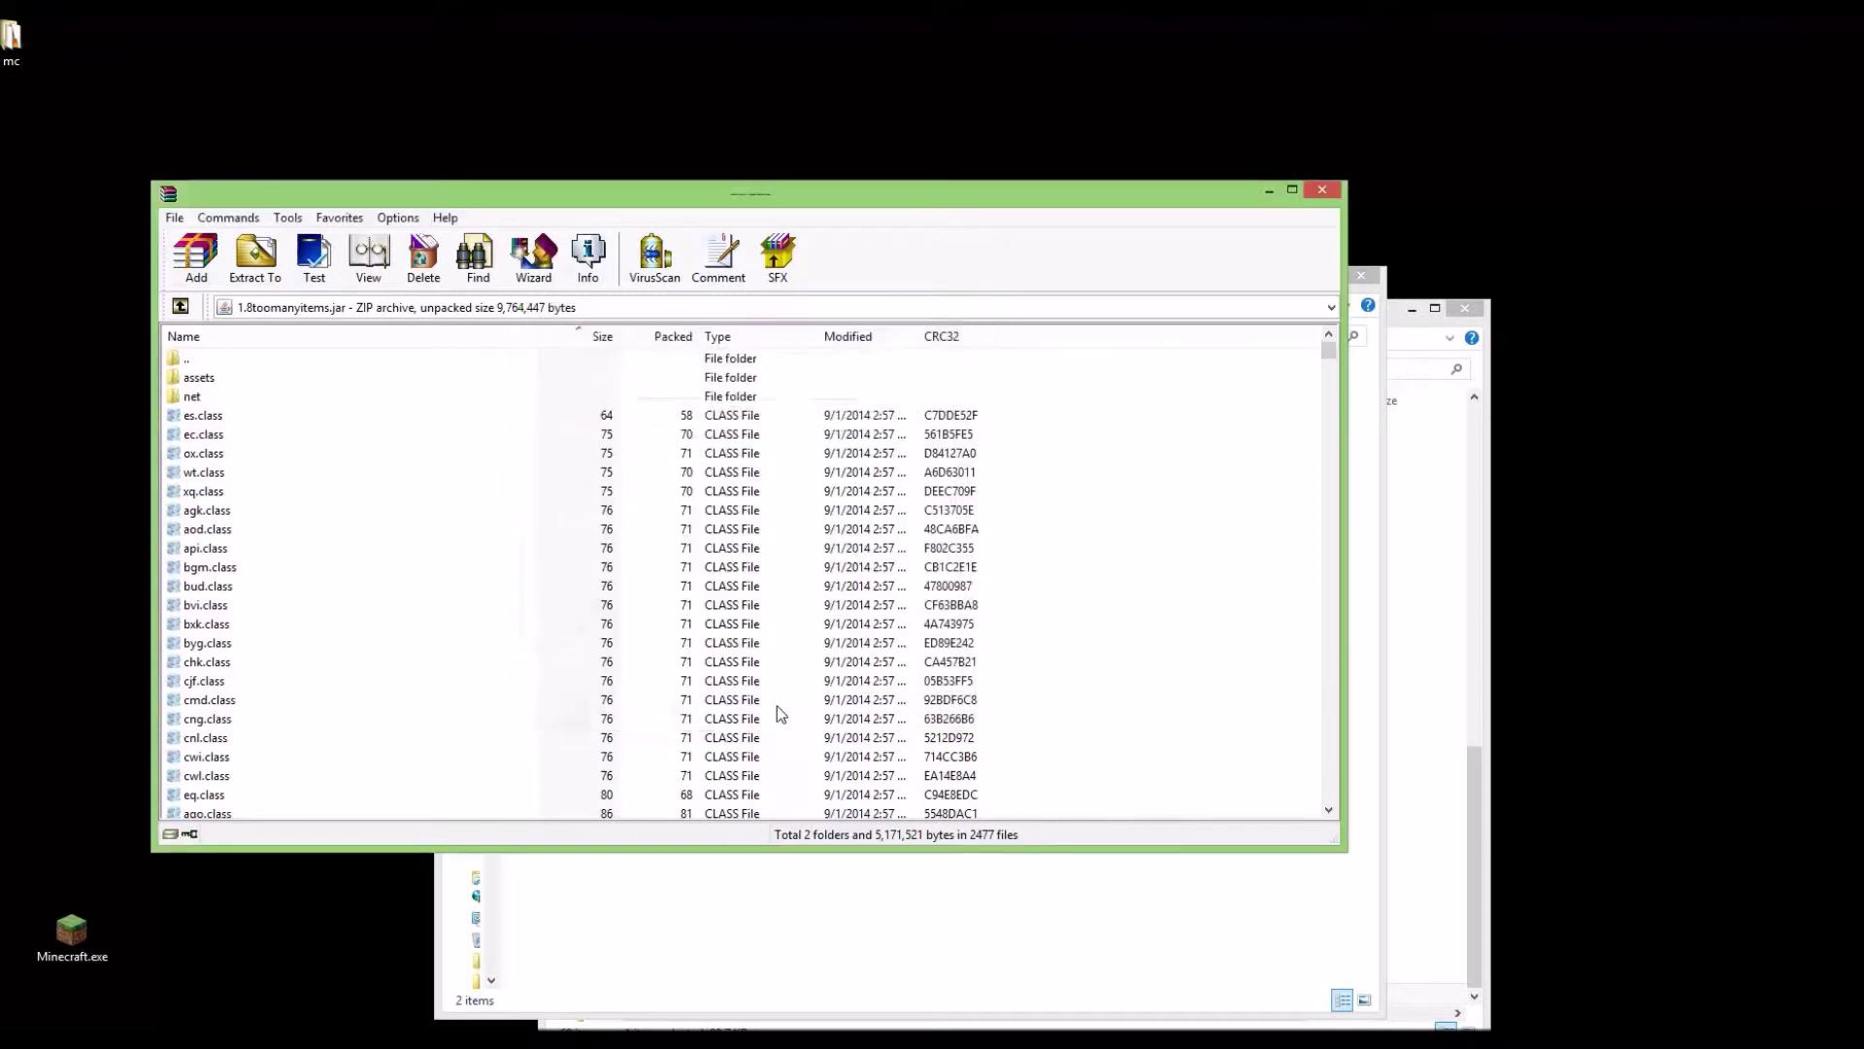
pyautogui.click(1322, 190)
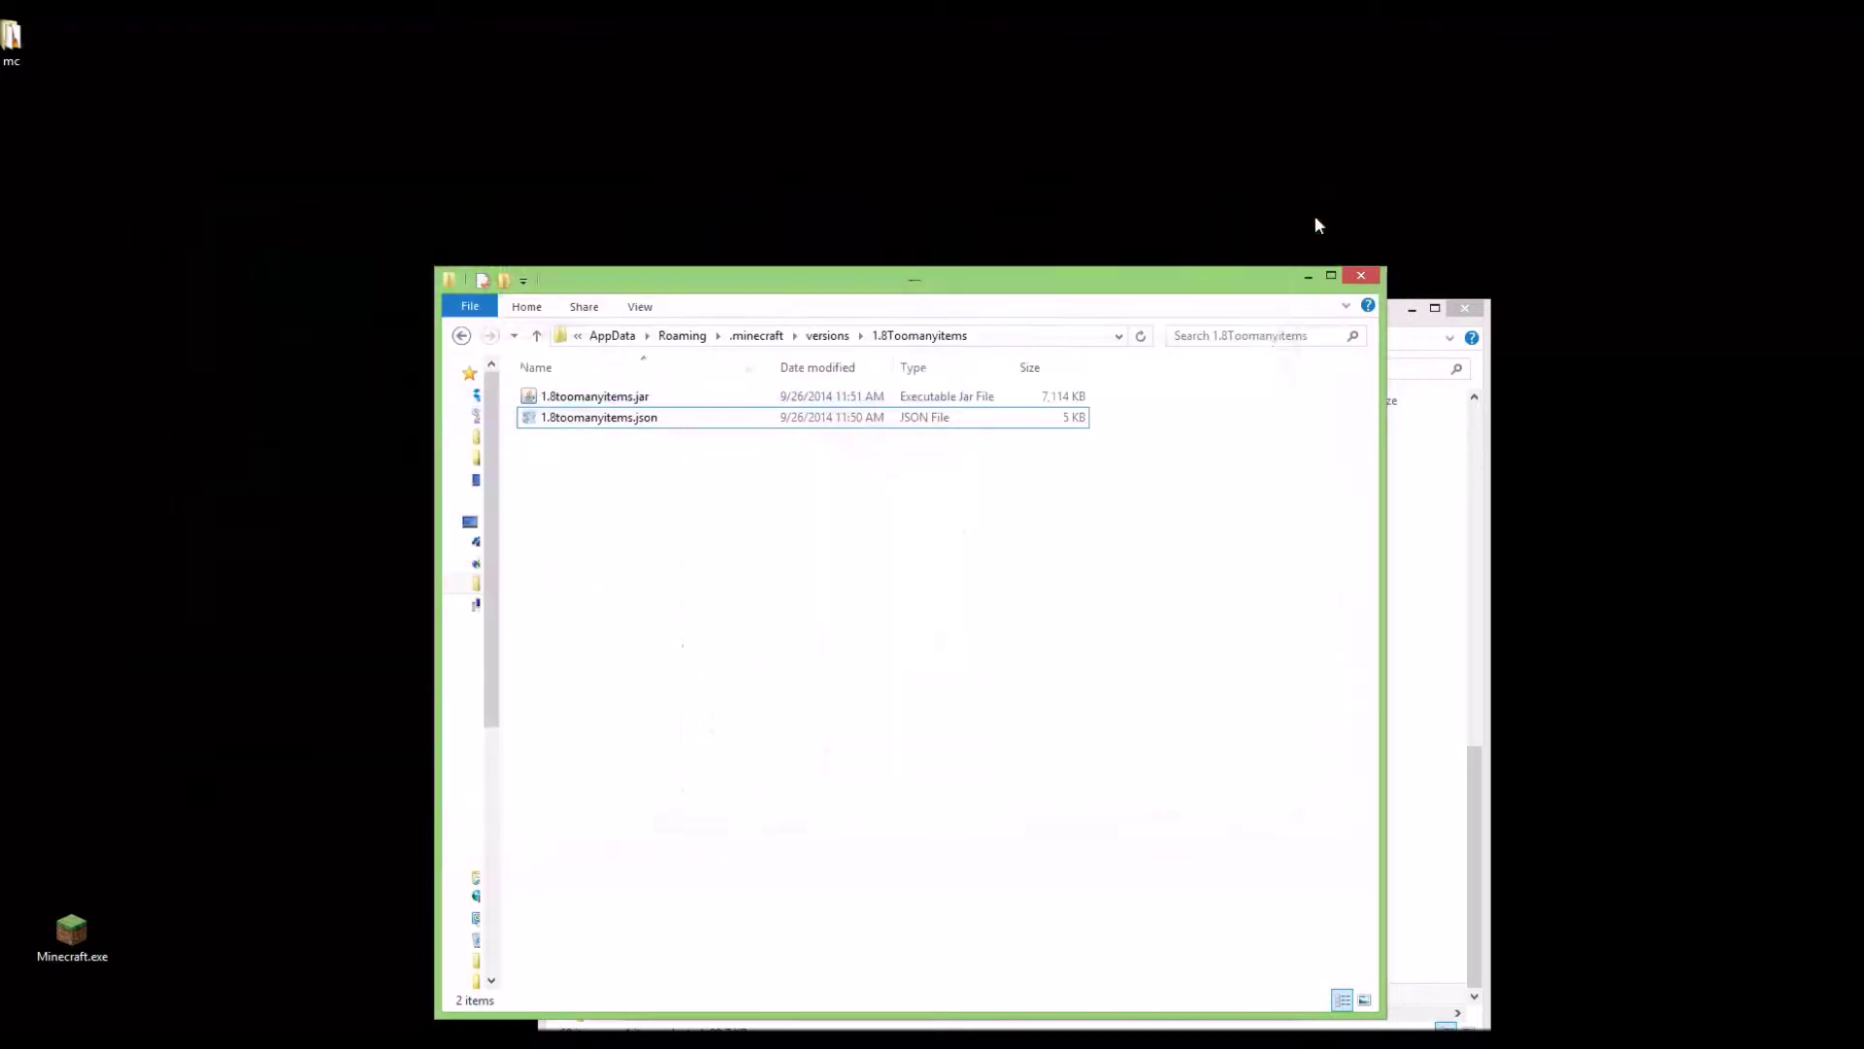
pyautogui.click(1306, 276)
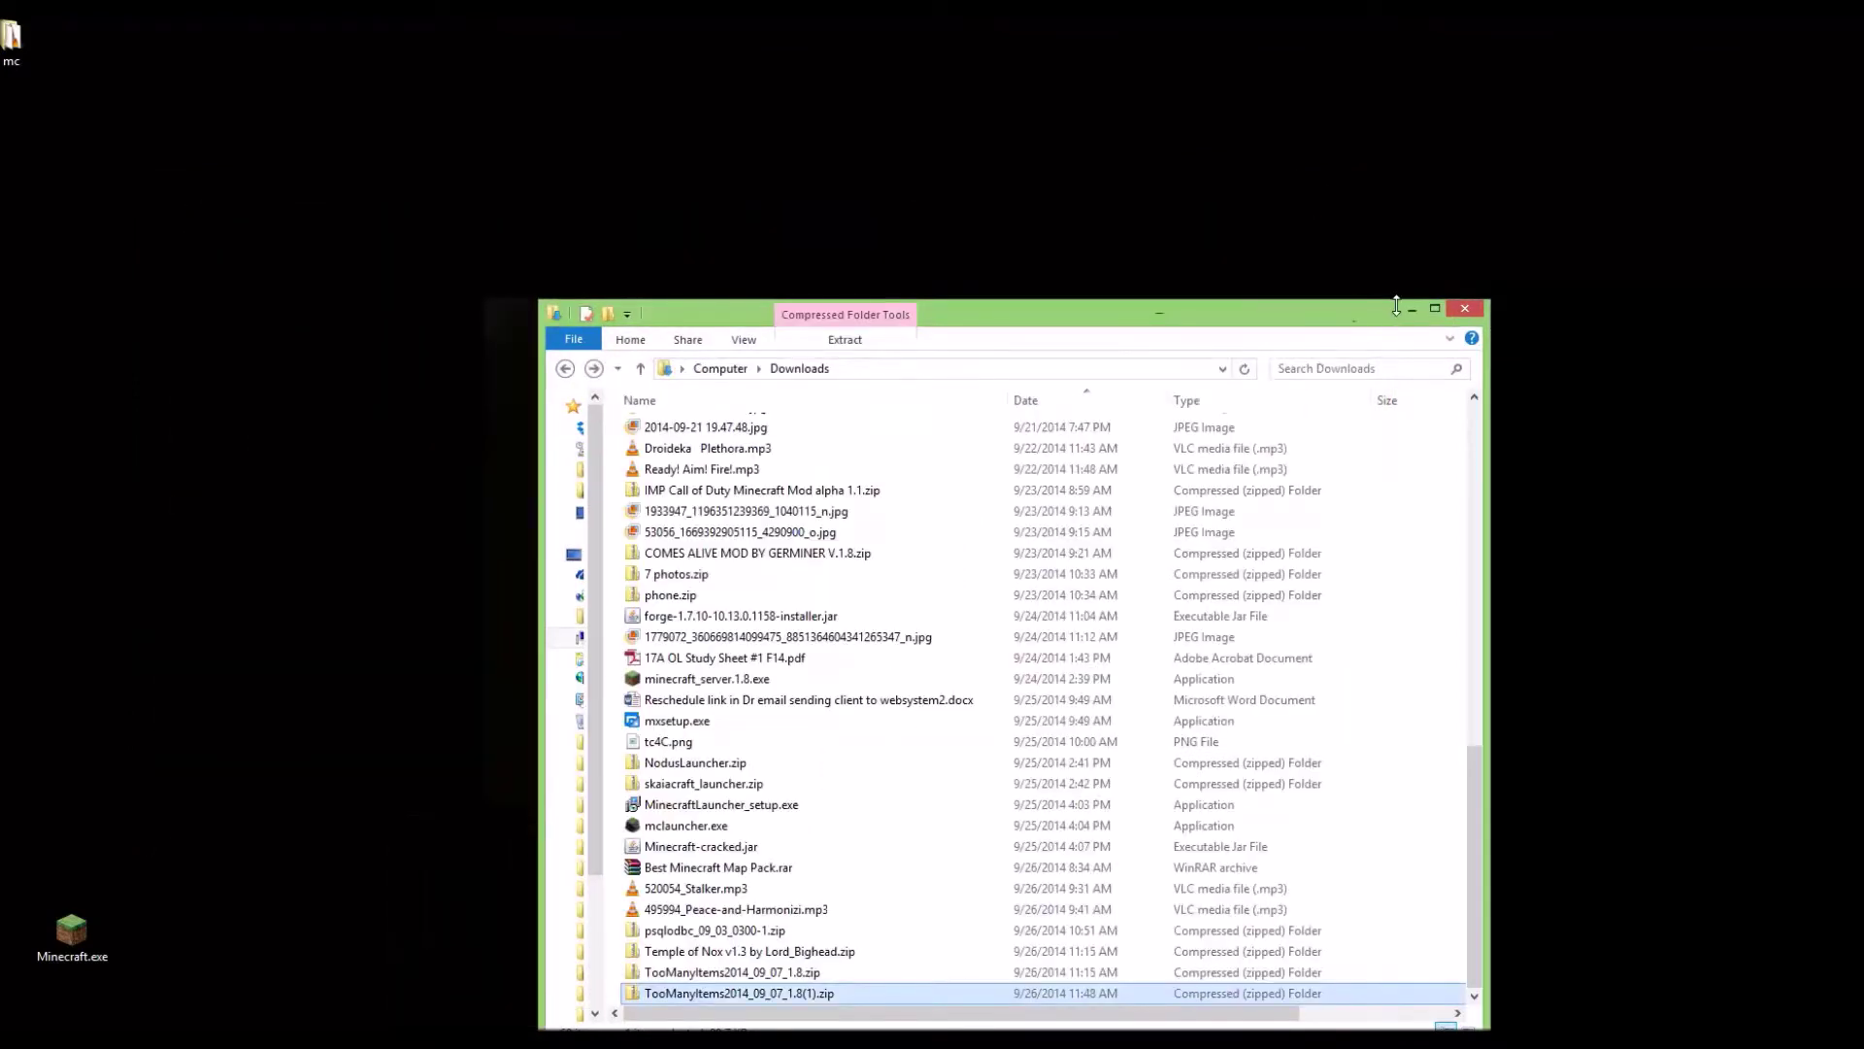
pyautogui.click(1409, 310)
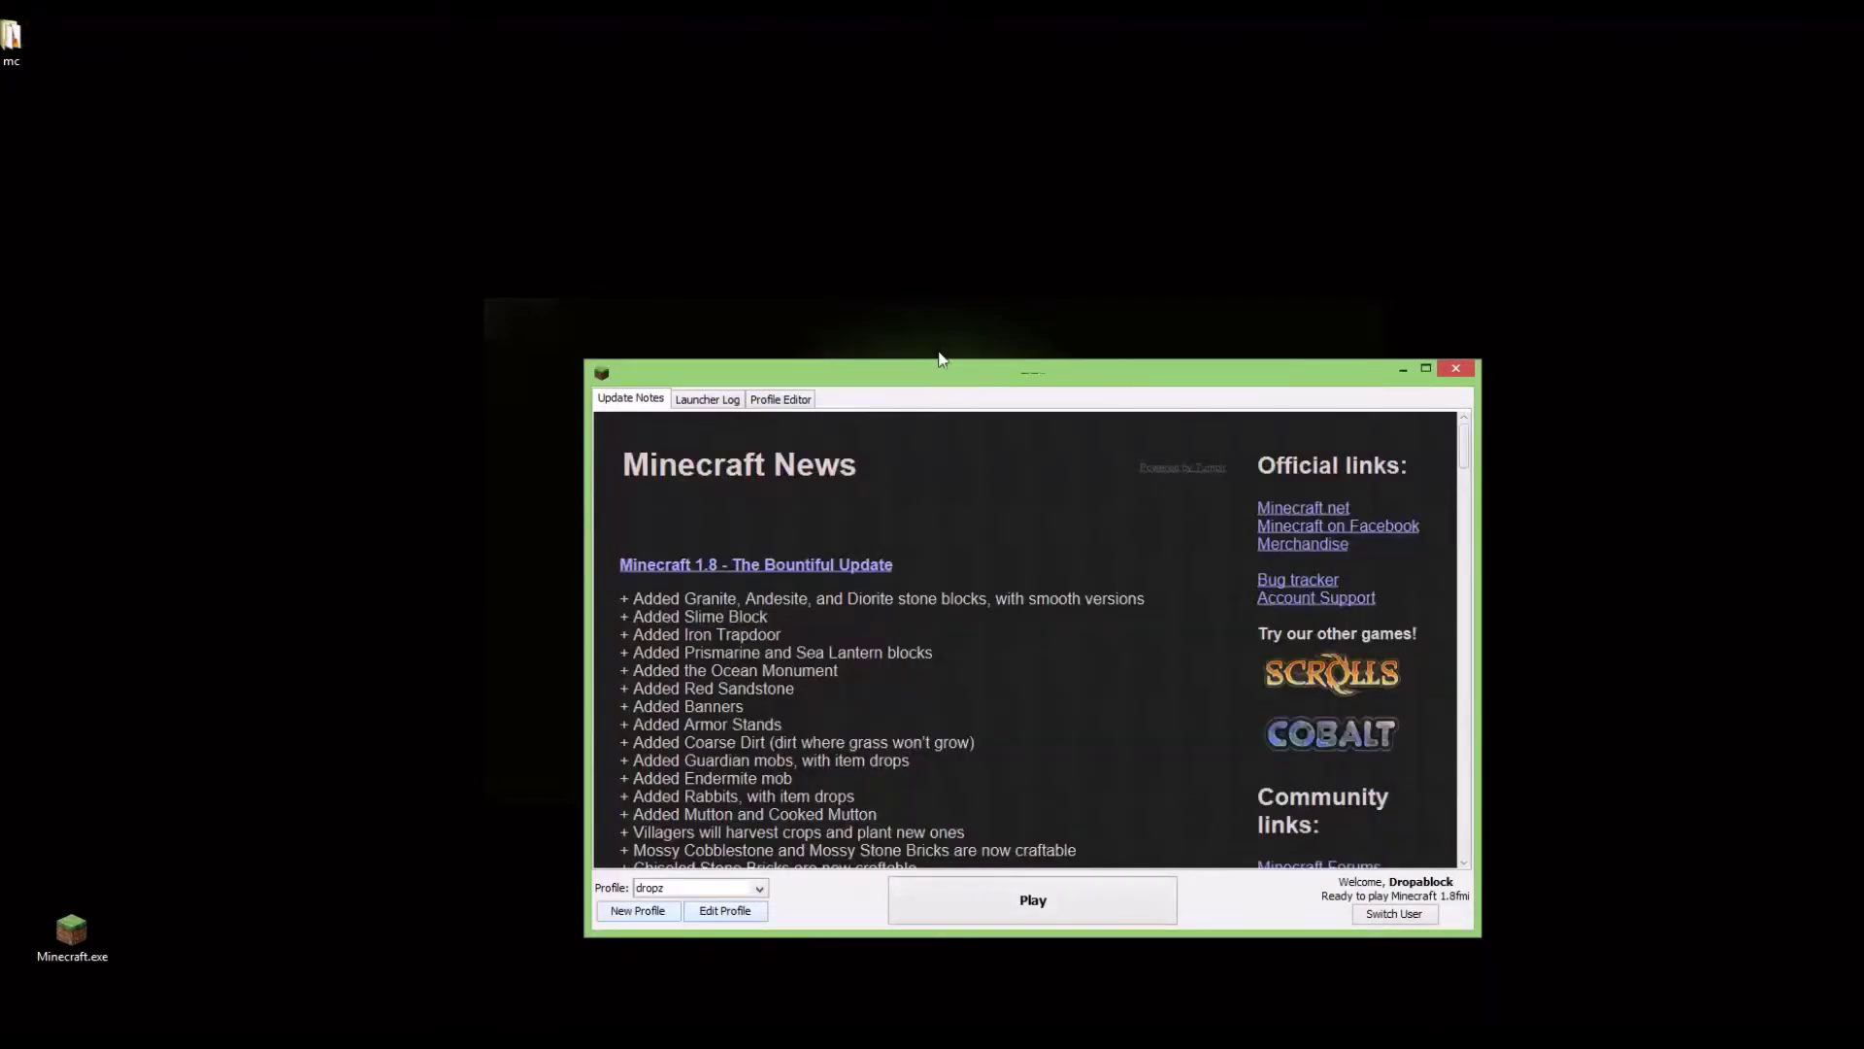
# Browse the profile's Use version list, leave release 1.8fmi selected, then close the launcher.
pyautogui.moveTo(940, 335); pyautogui.dragTo(848, 157)
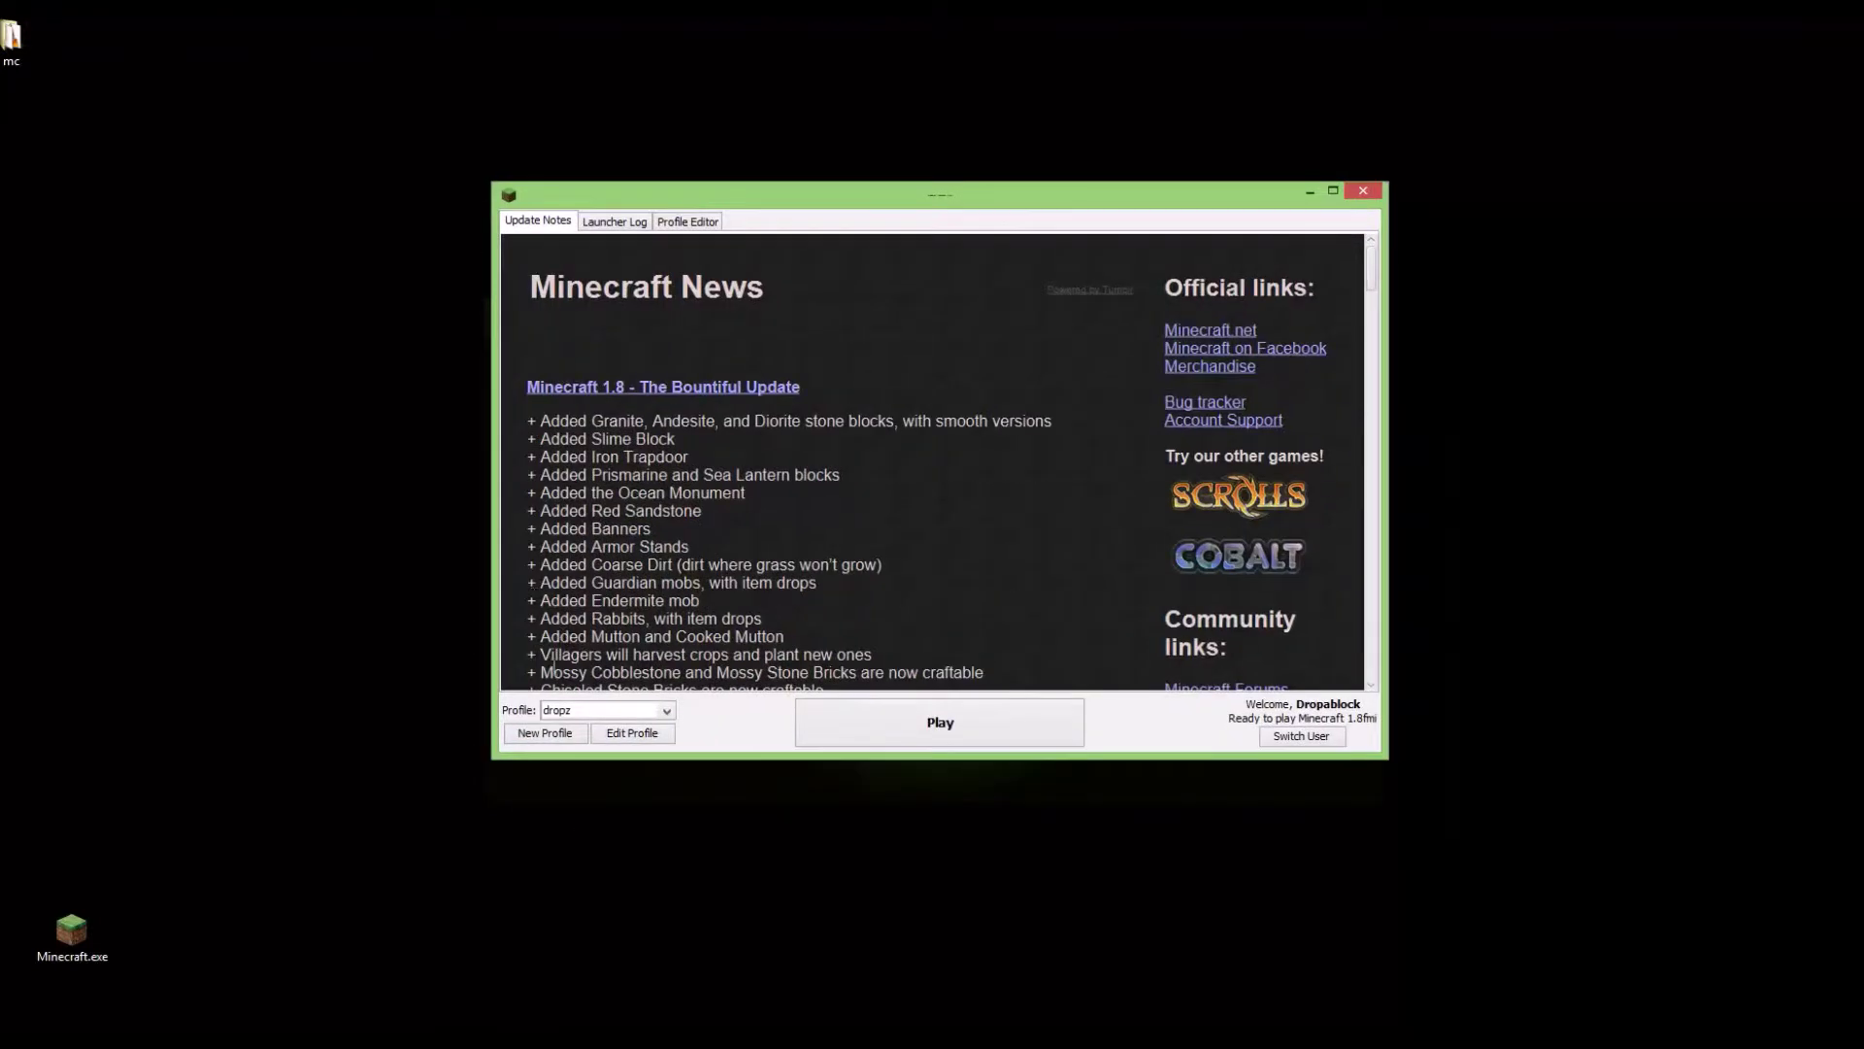
pyautogui.click(642, 742)
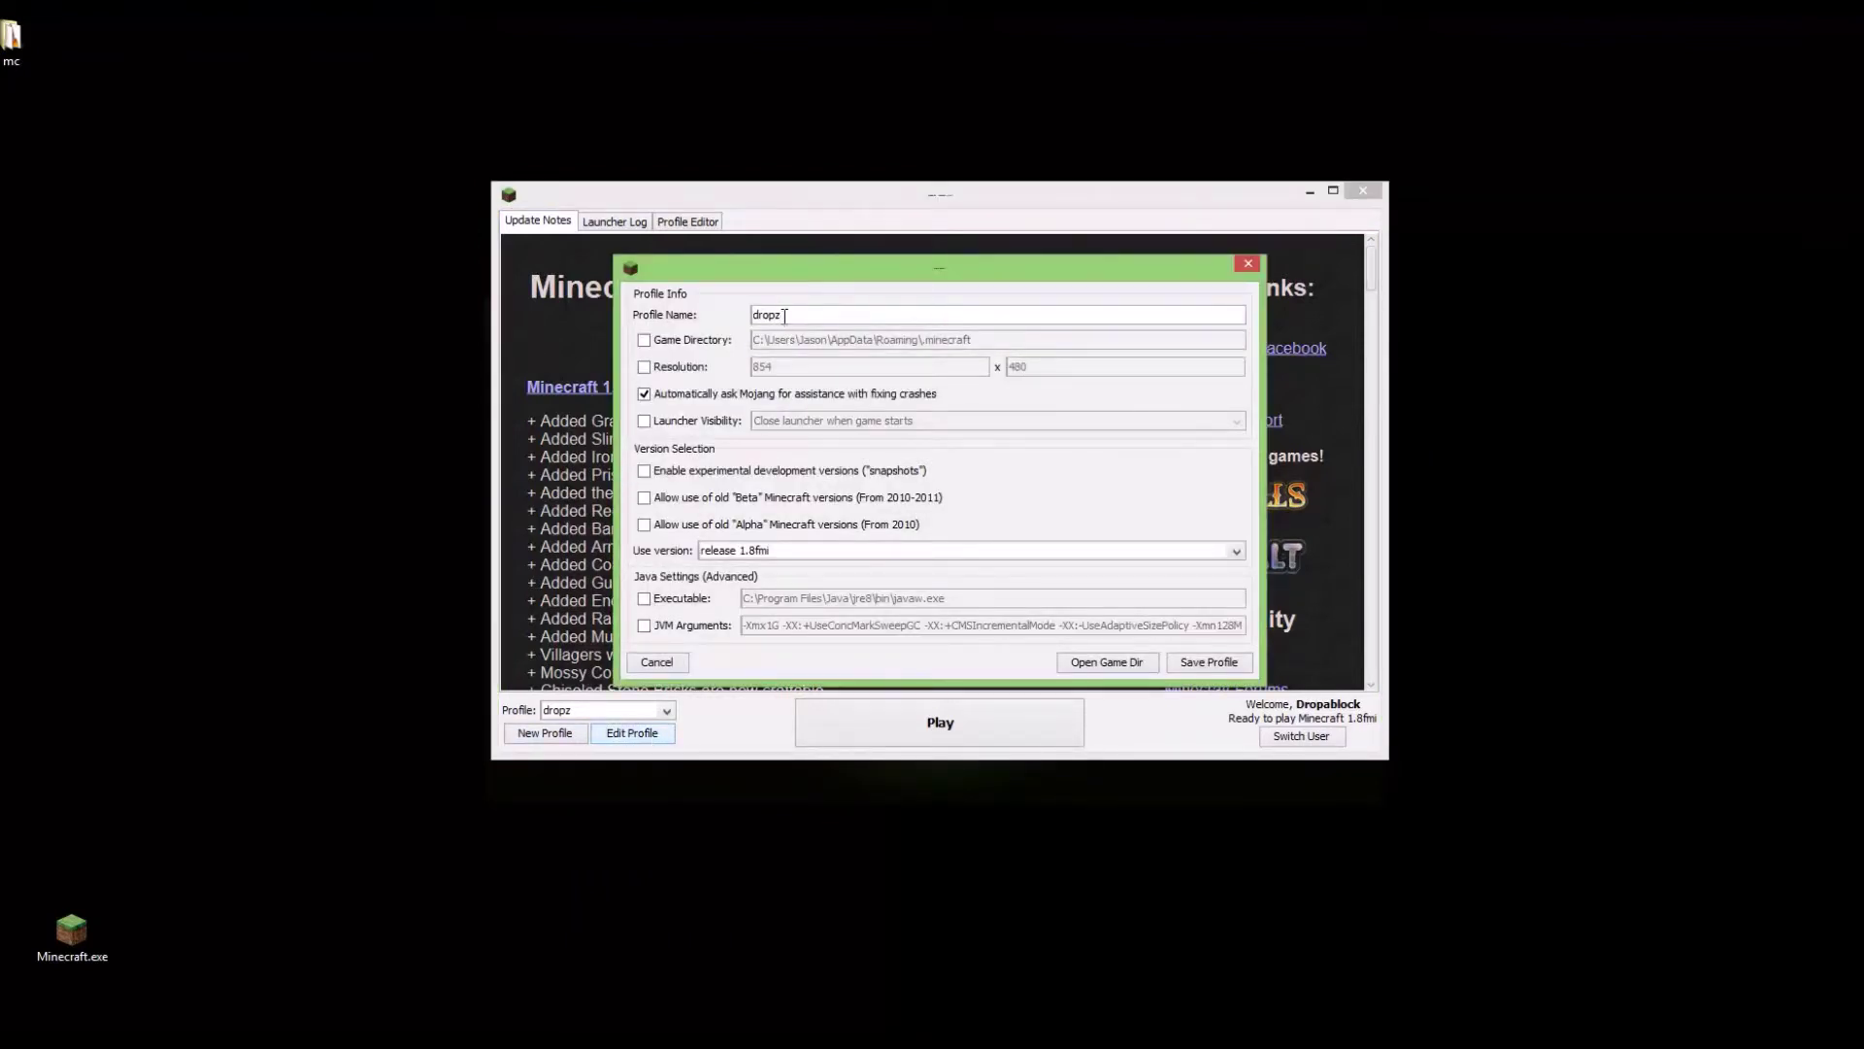
pyautogui.click(802, 551)
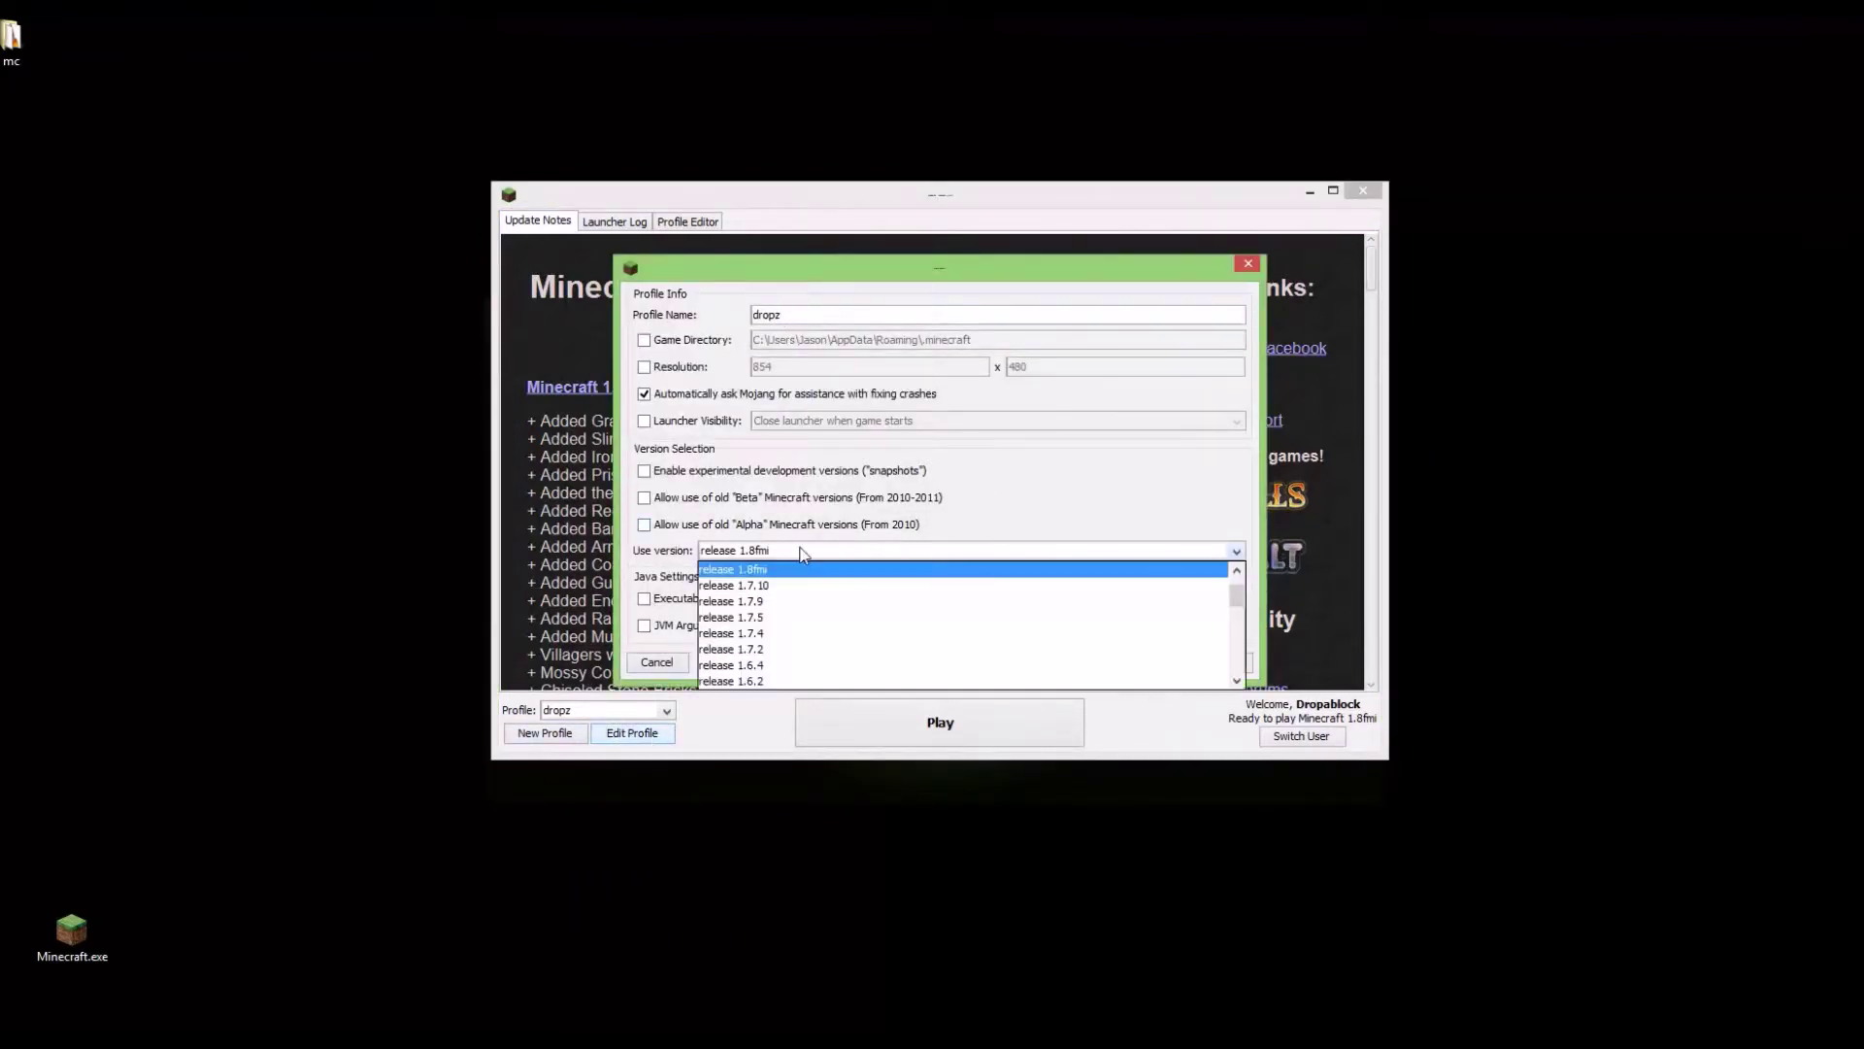
pyautogui.scroll(1, 806, 605)
pyautogui.scroll(-10, 806, 612)
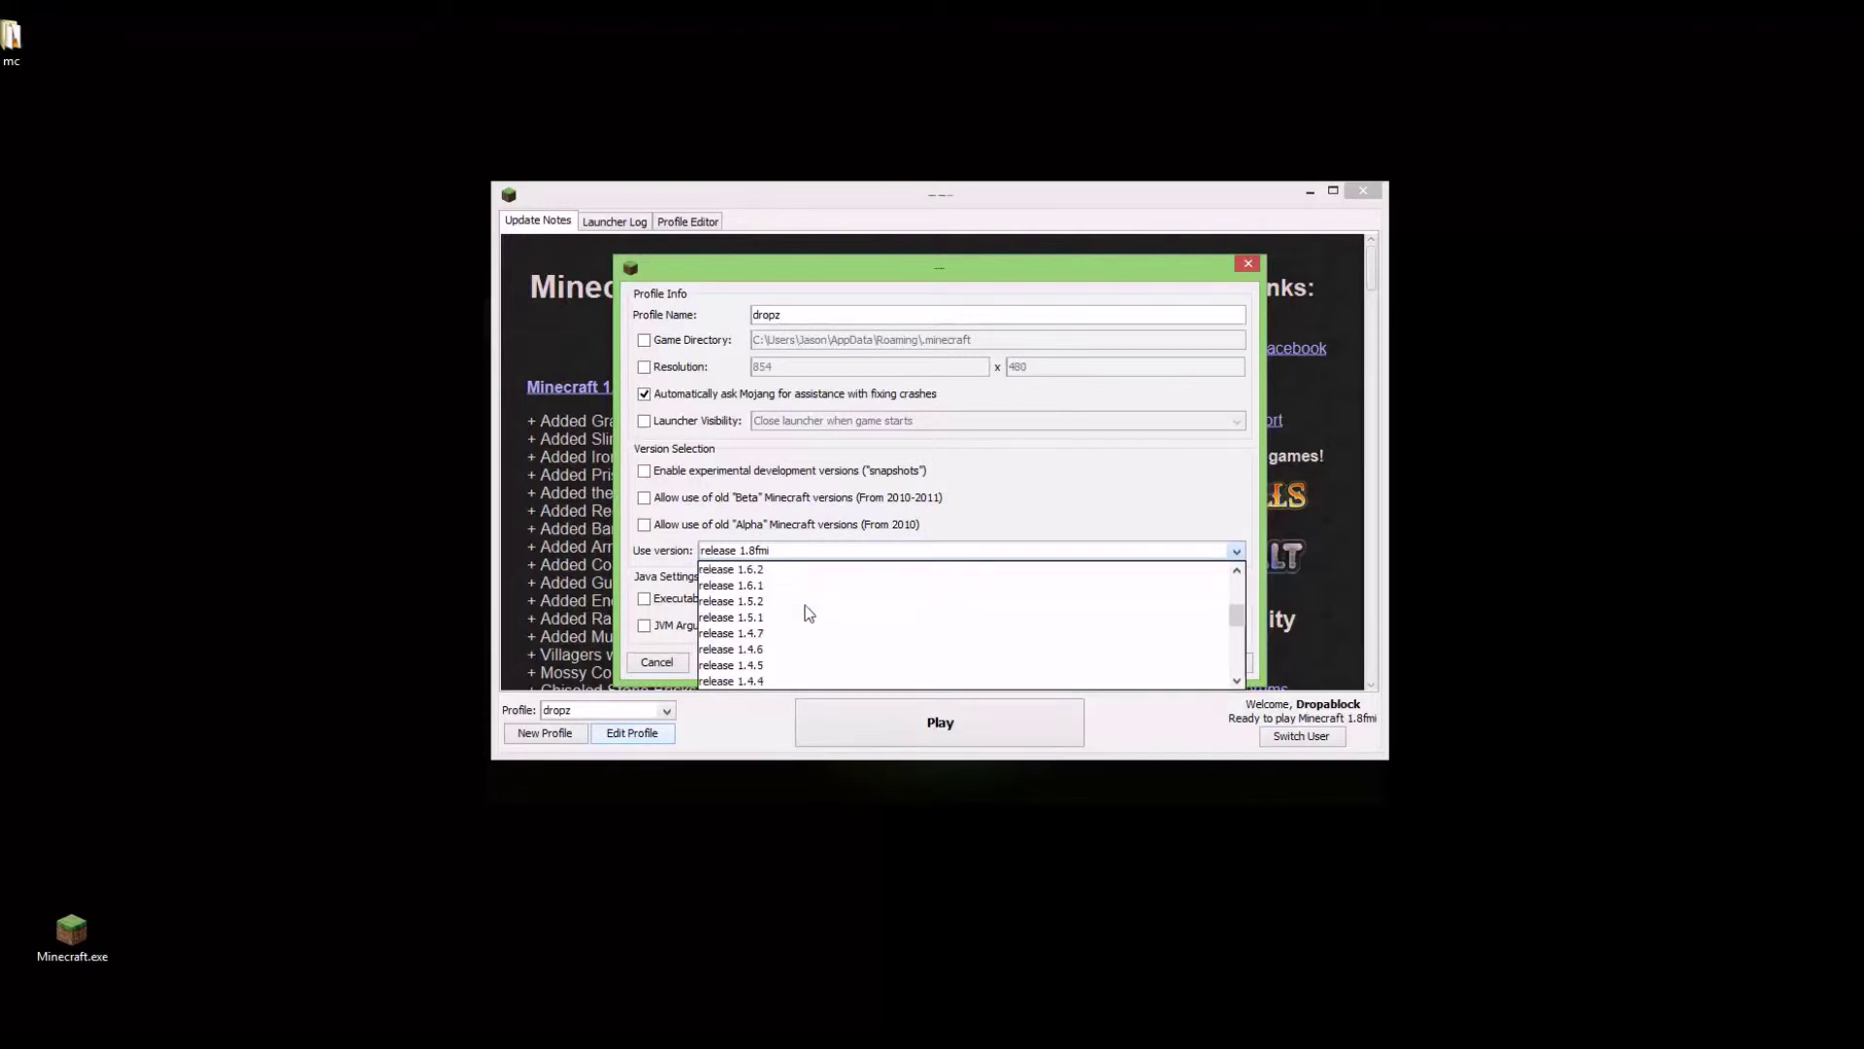
pyautogui.scroll(10, 875, 646)
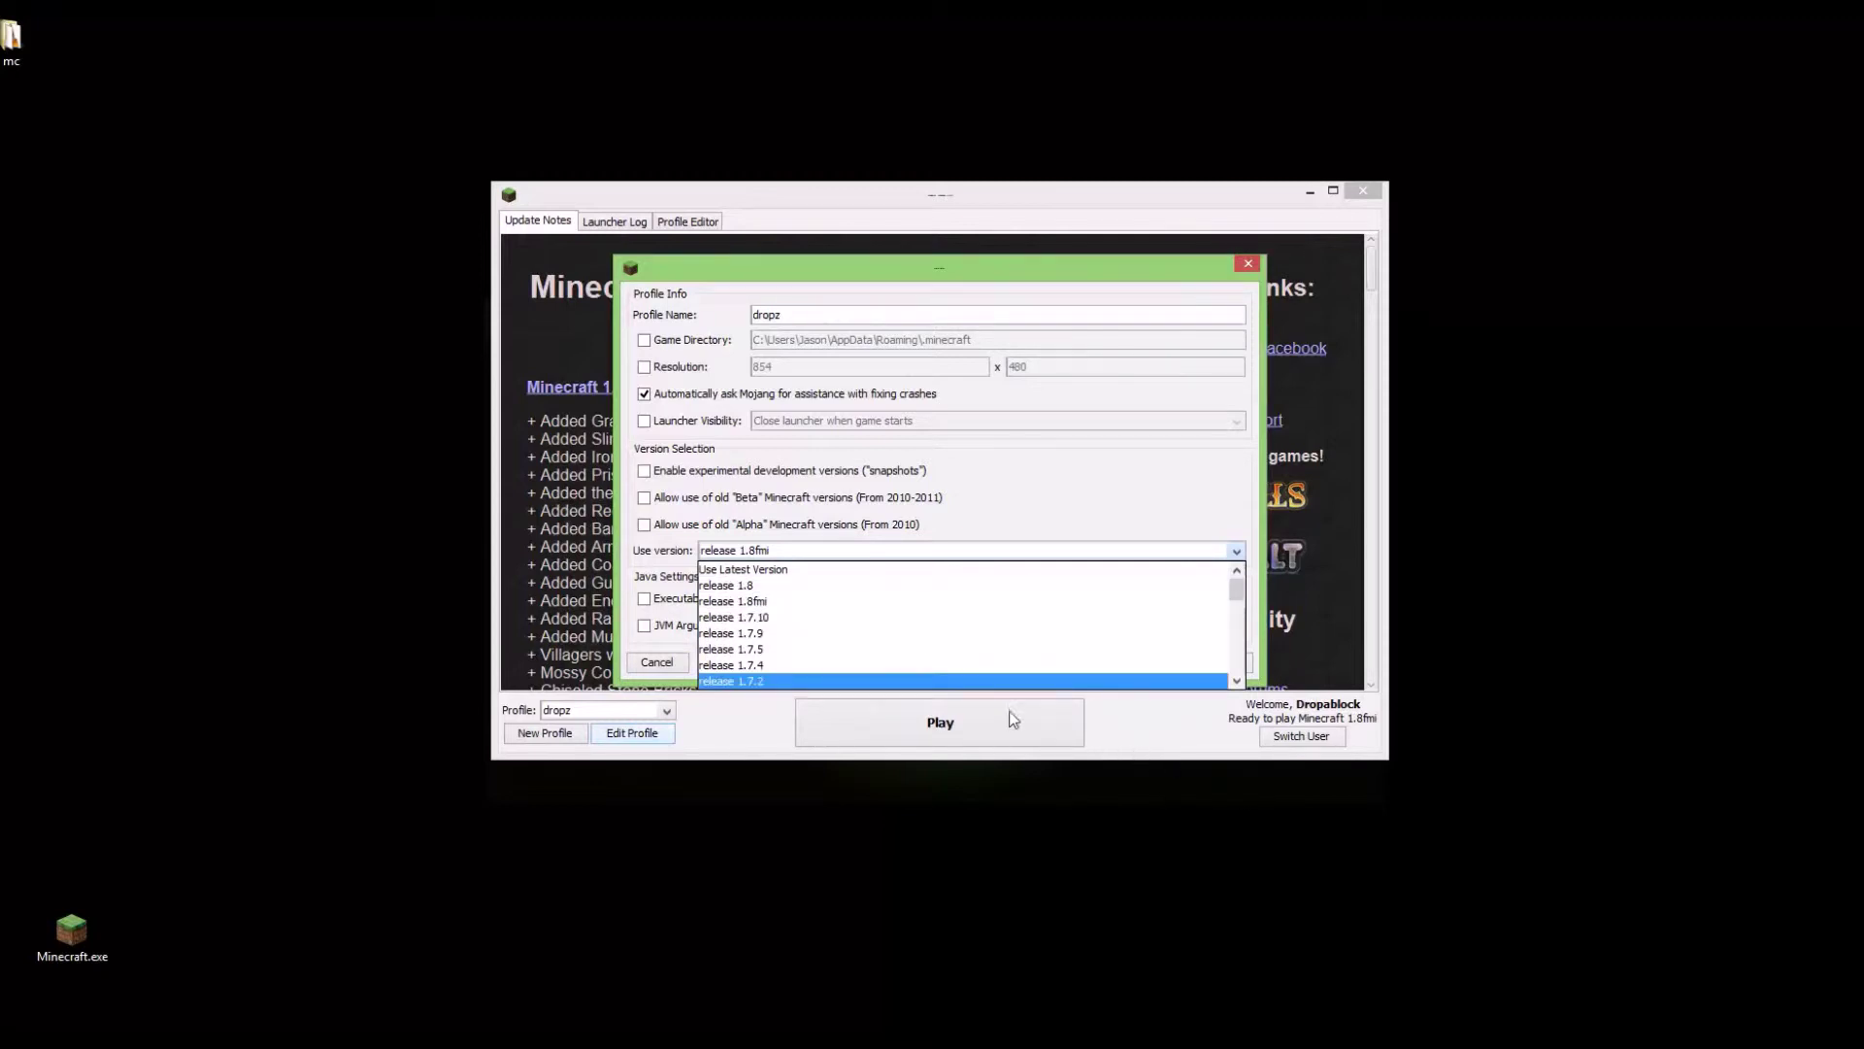
pyautogui.click(1253, 268)
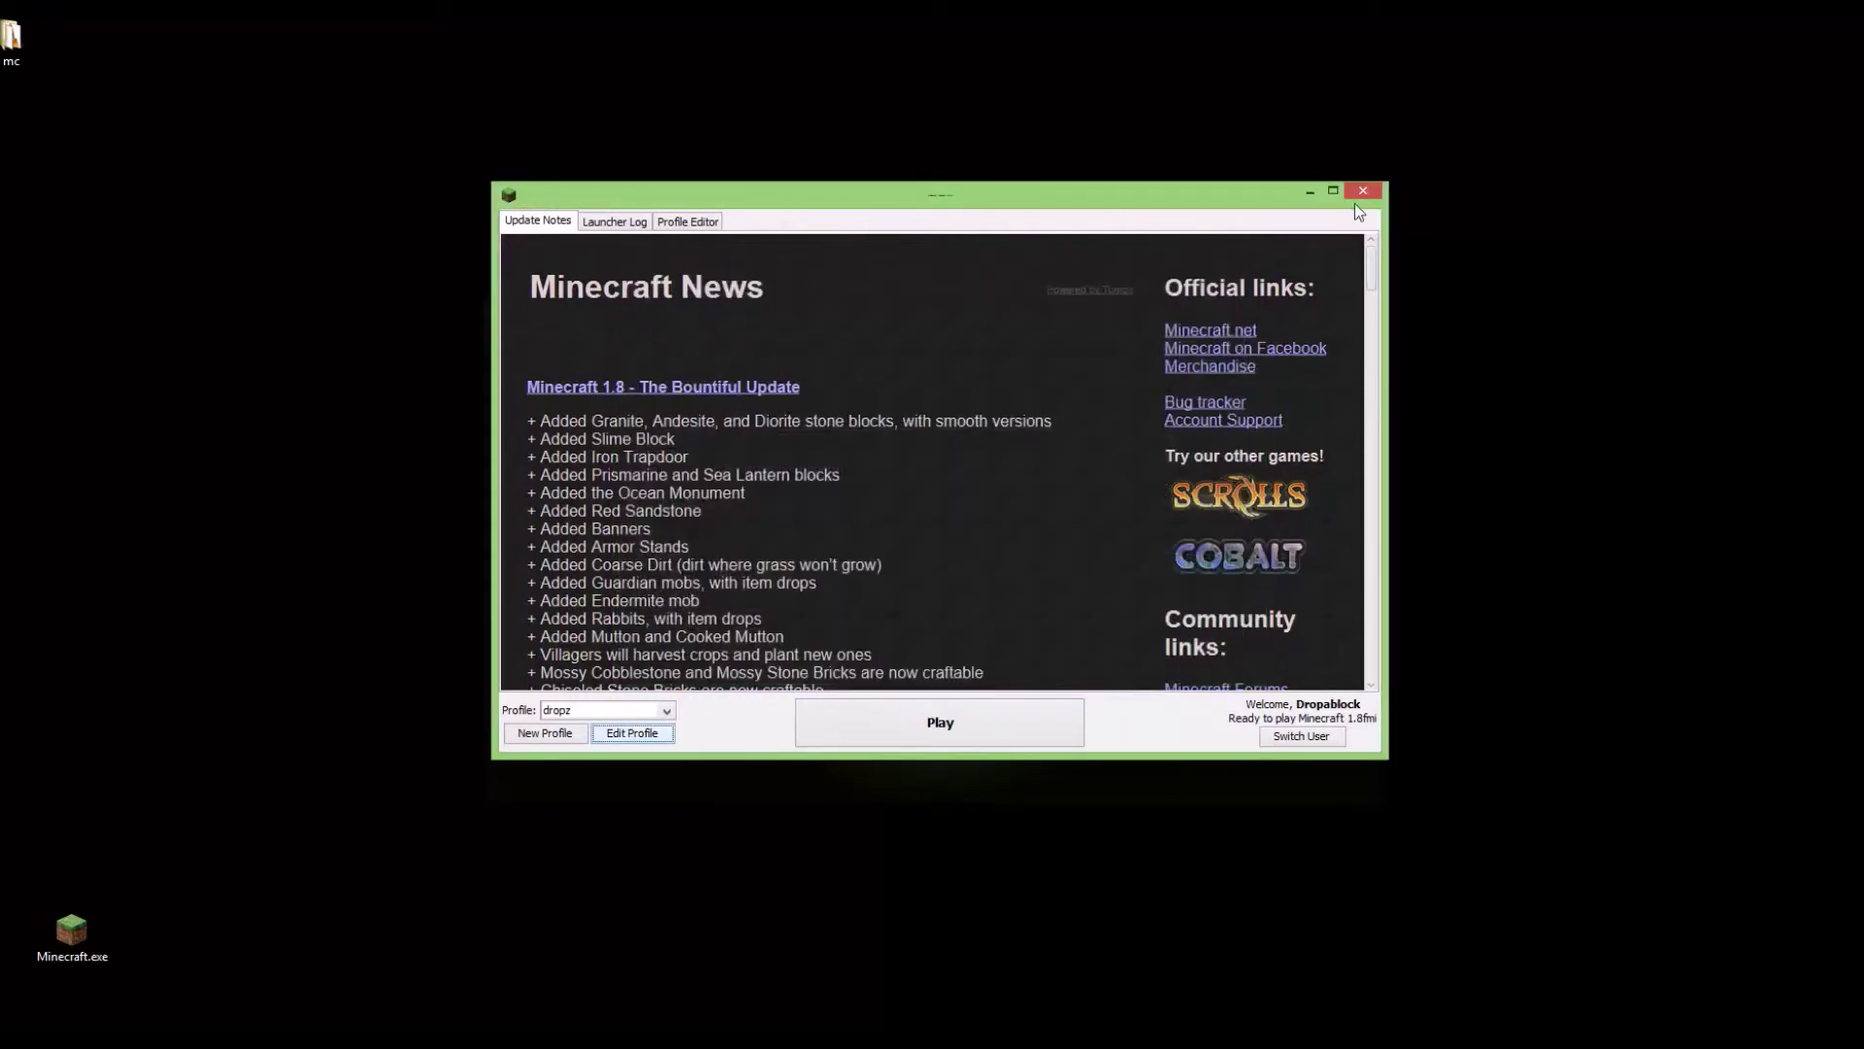
pyautogui.click(1359, 198)
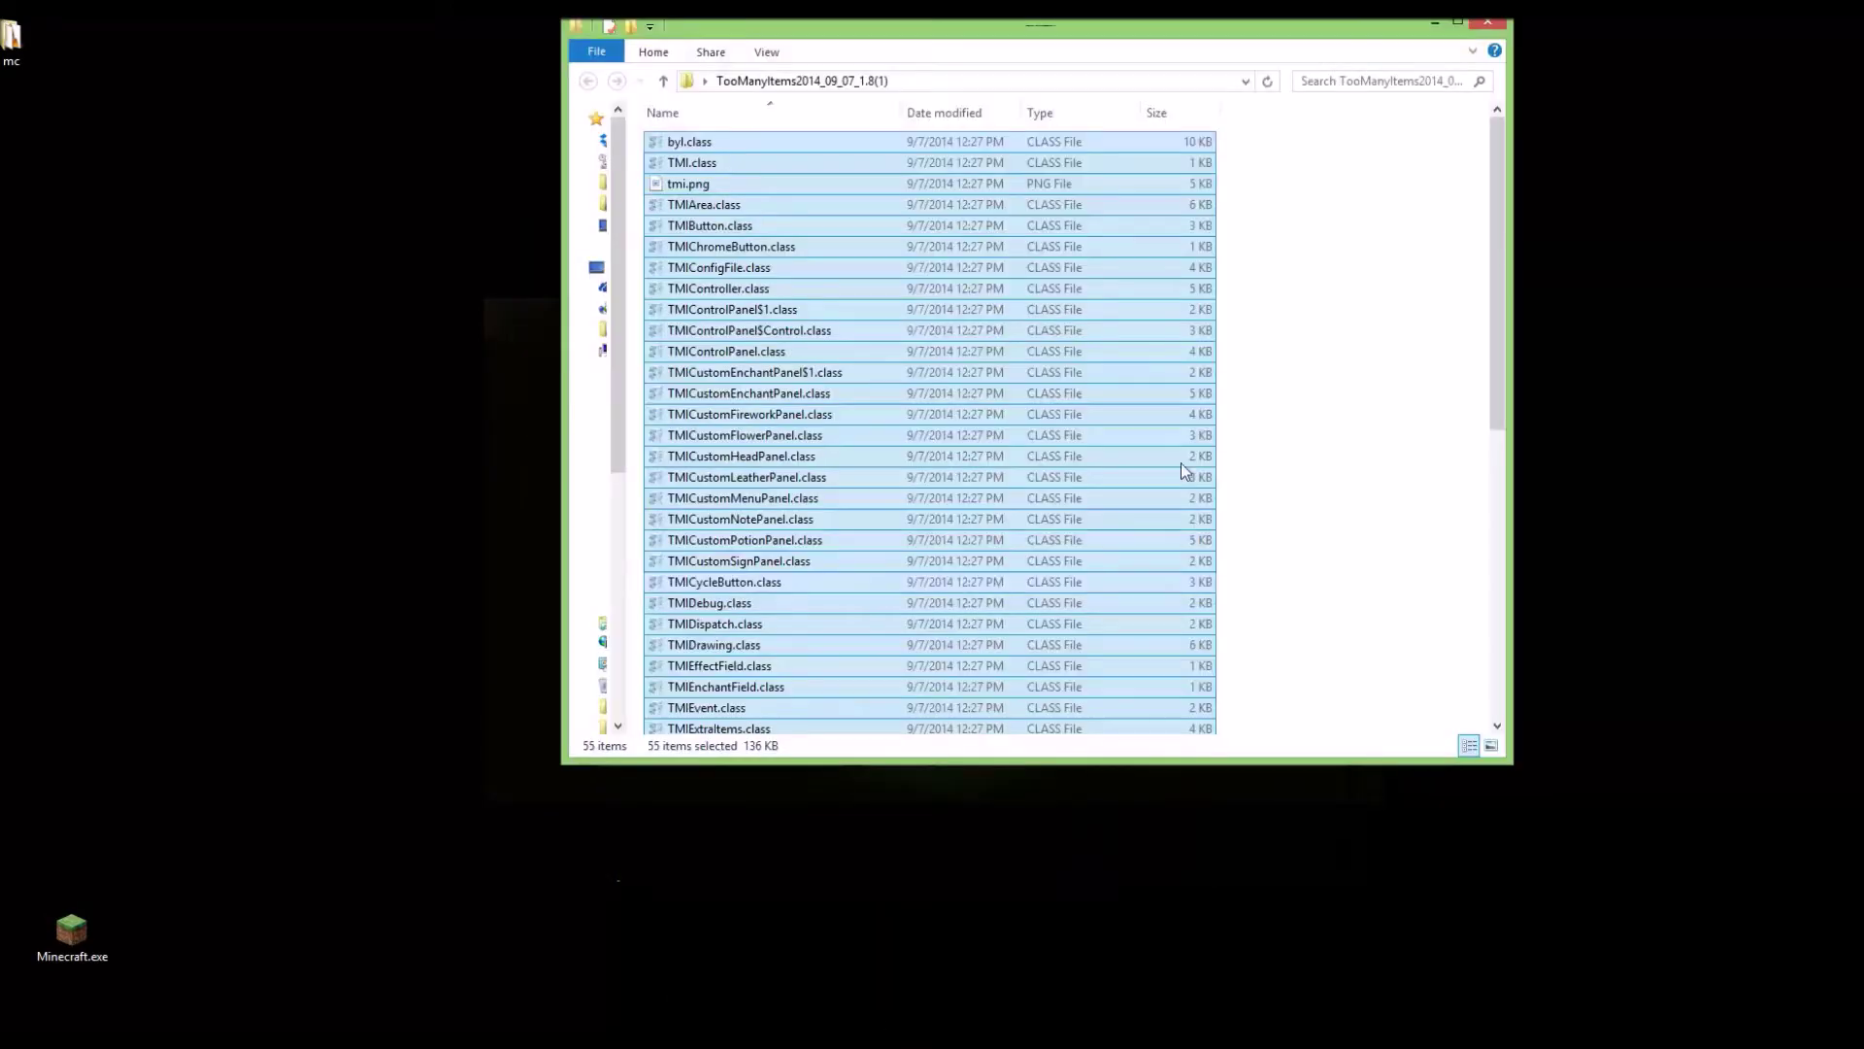
# Go up to the versions folder and open the 1.8Toomanyitems folder.
pyautogui.click(1330, 334)
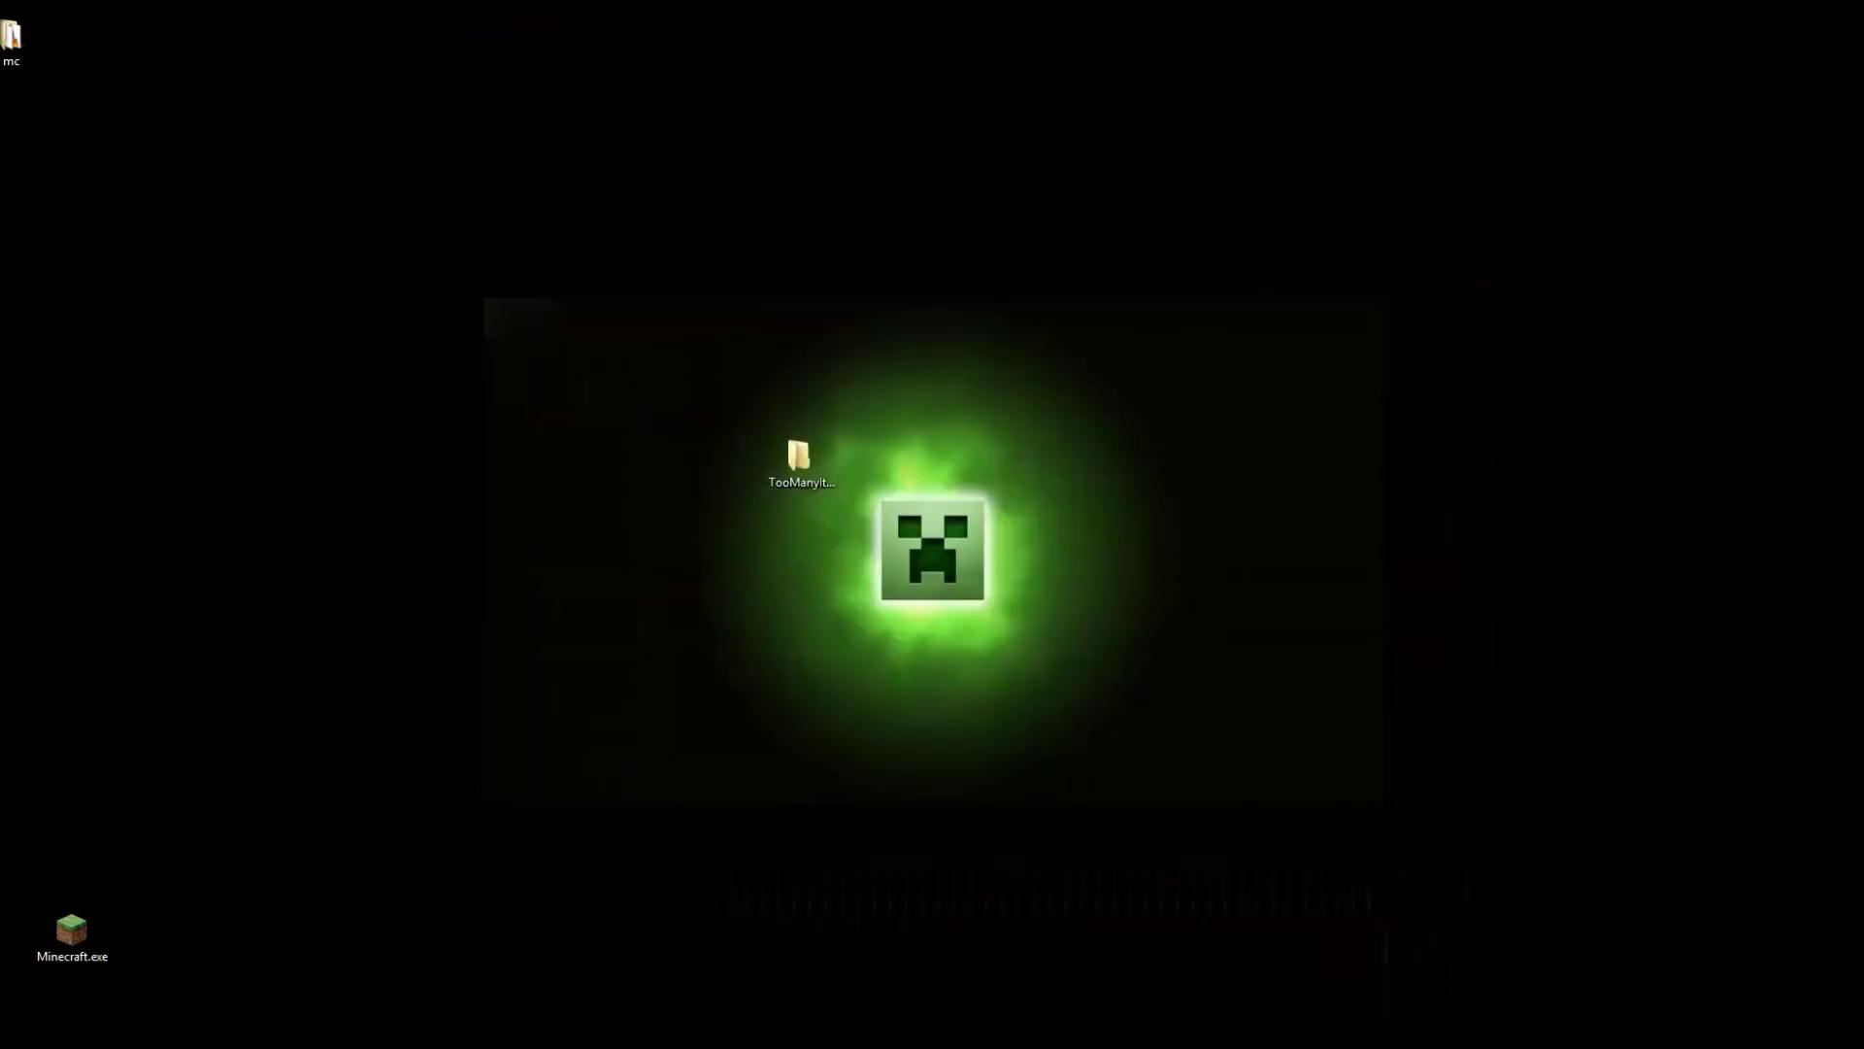
pyautogui.press('BackSpace')
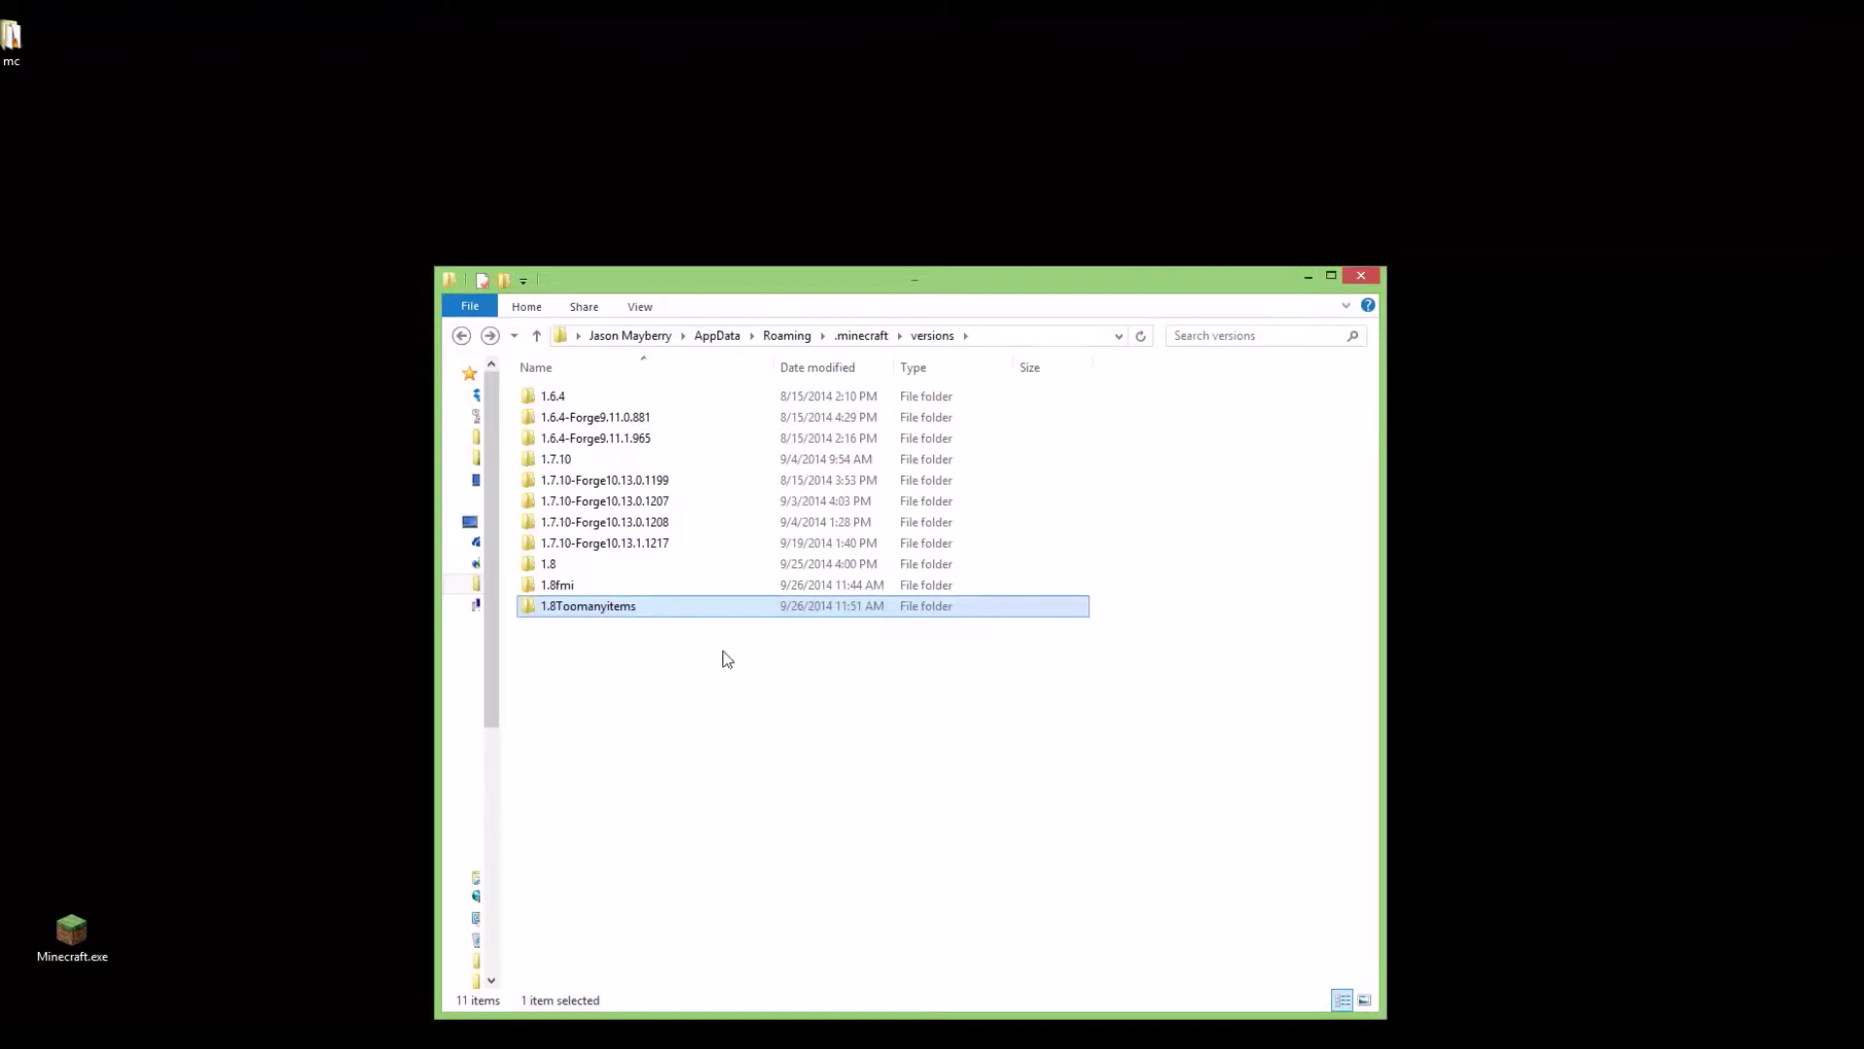
pyautogui.click(621, 646)
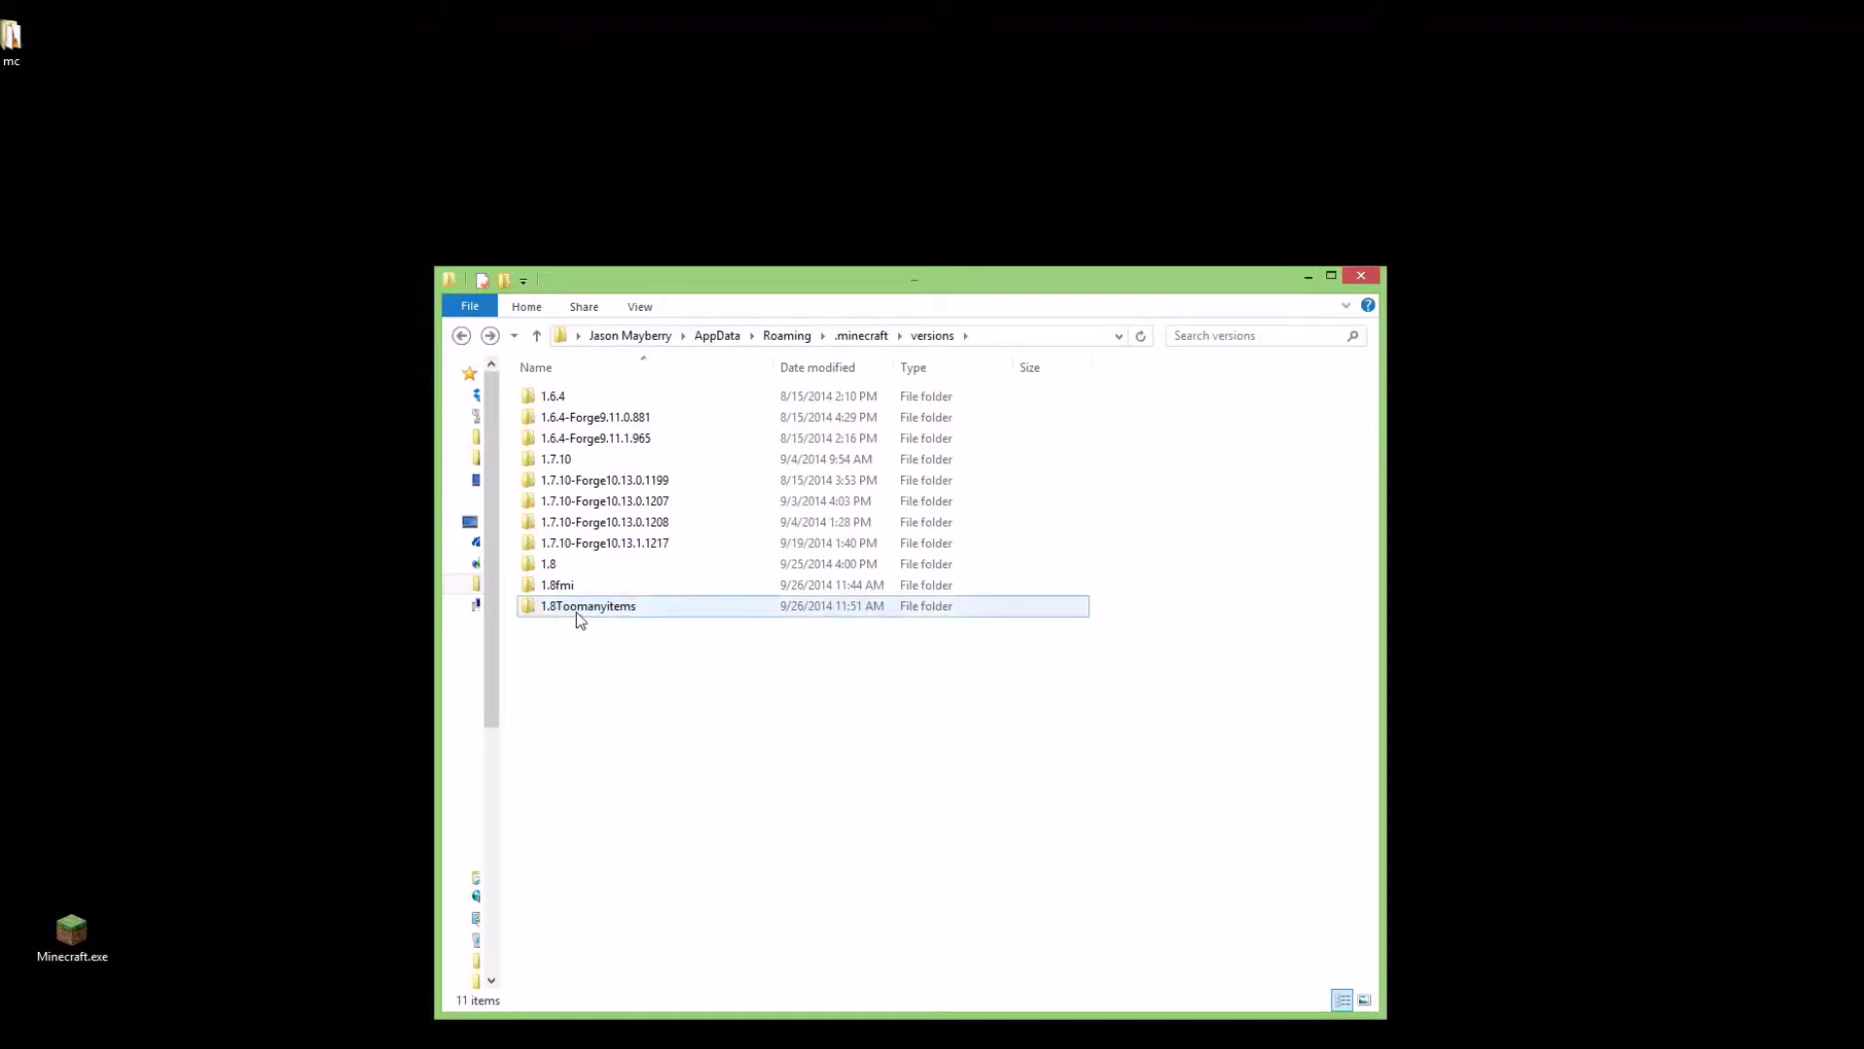
pyautogui.click(579, 619)
pyautogui.click(578, 612)
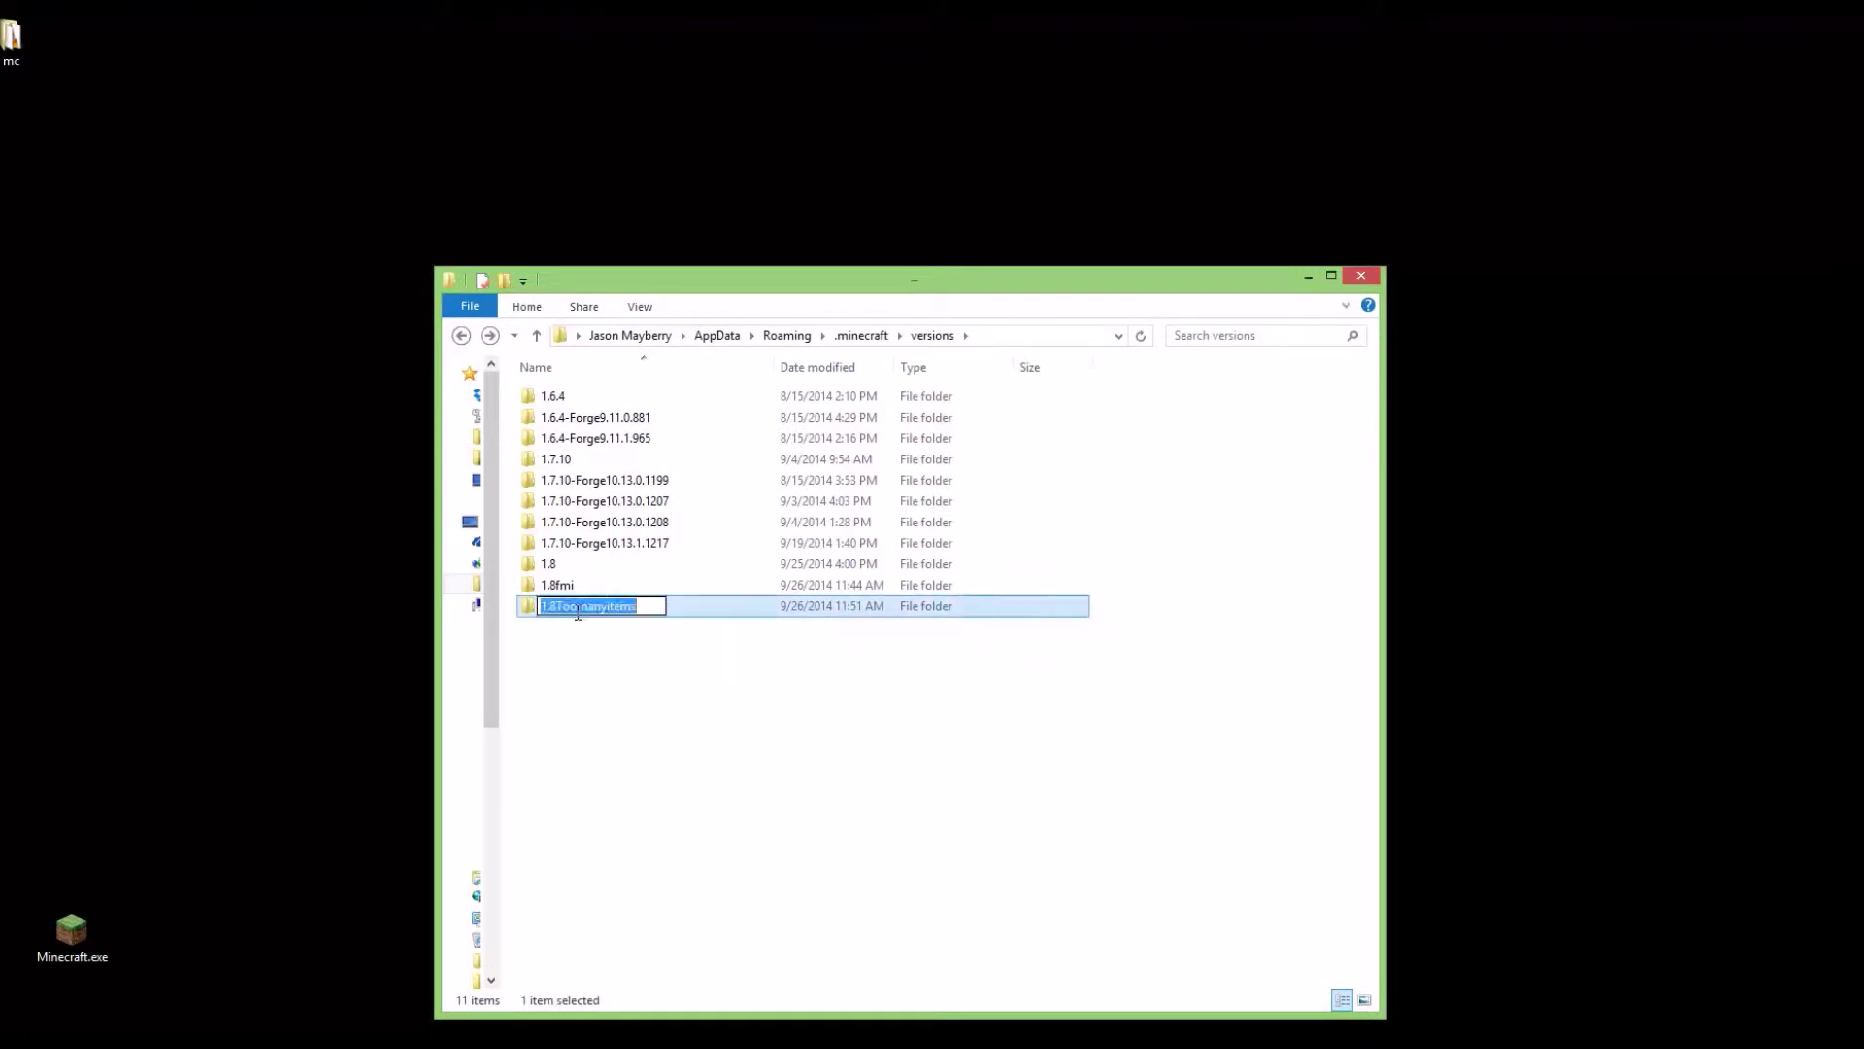
pyautogui.click(600, 622)
pyautogui.doubleClick(604, 610)
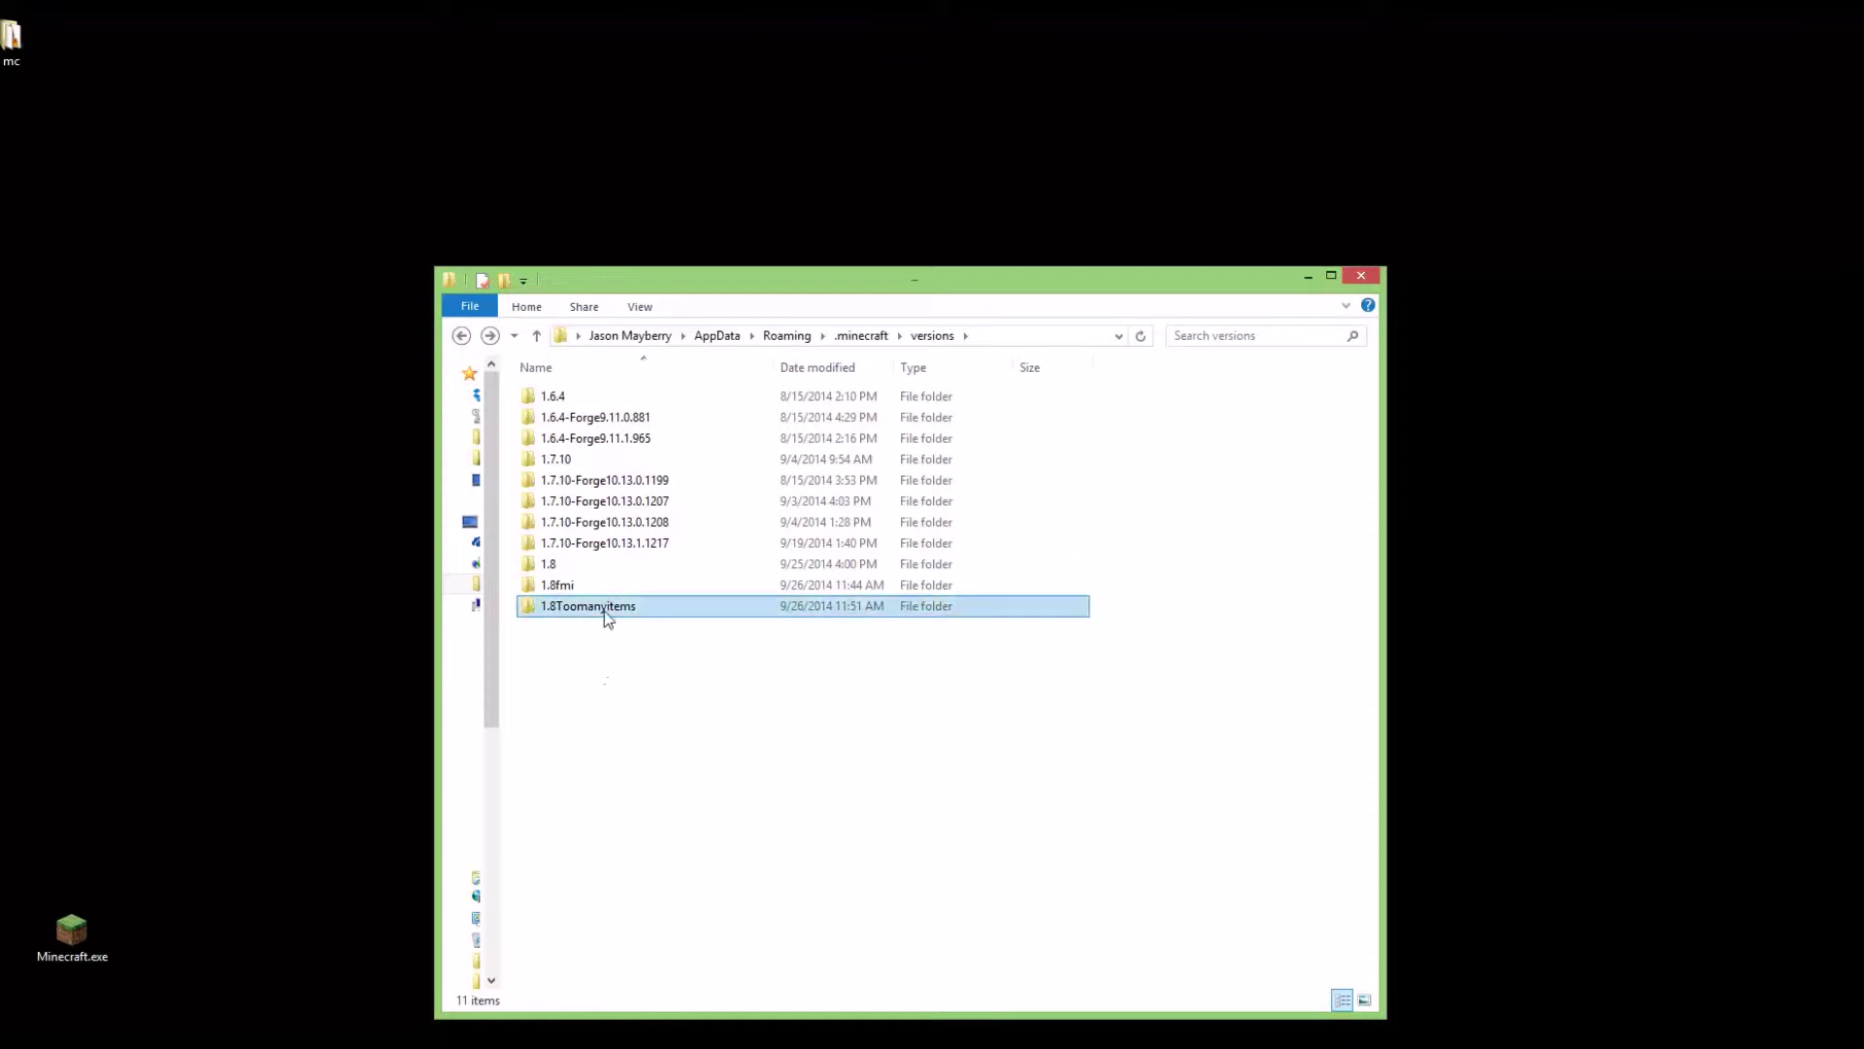
# Rename the jar and json to 1.8Toomanyitems, then open the json with Notepad++.
pyautogui.click(613, 406)
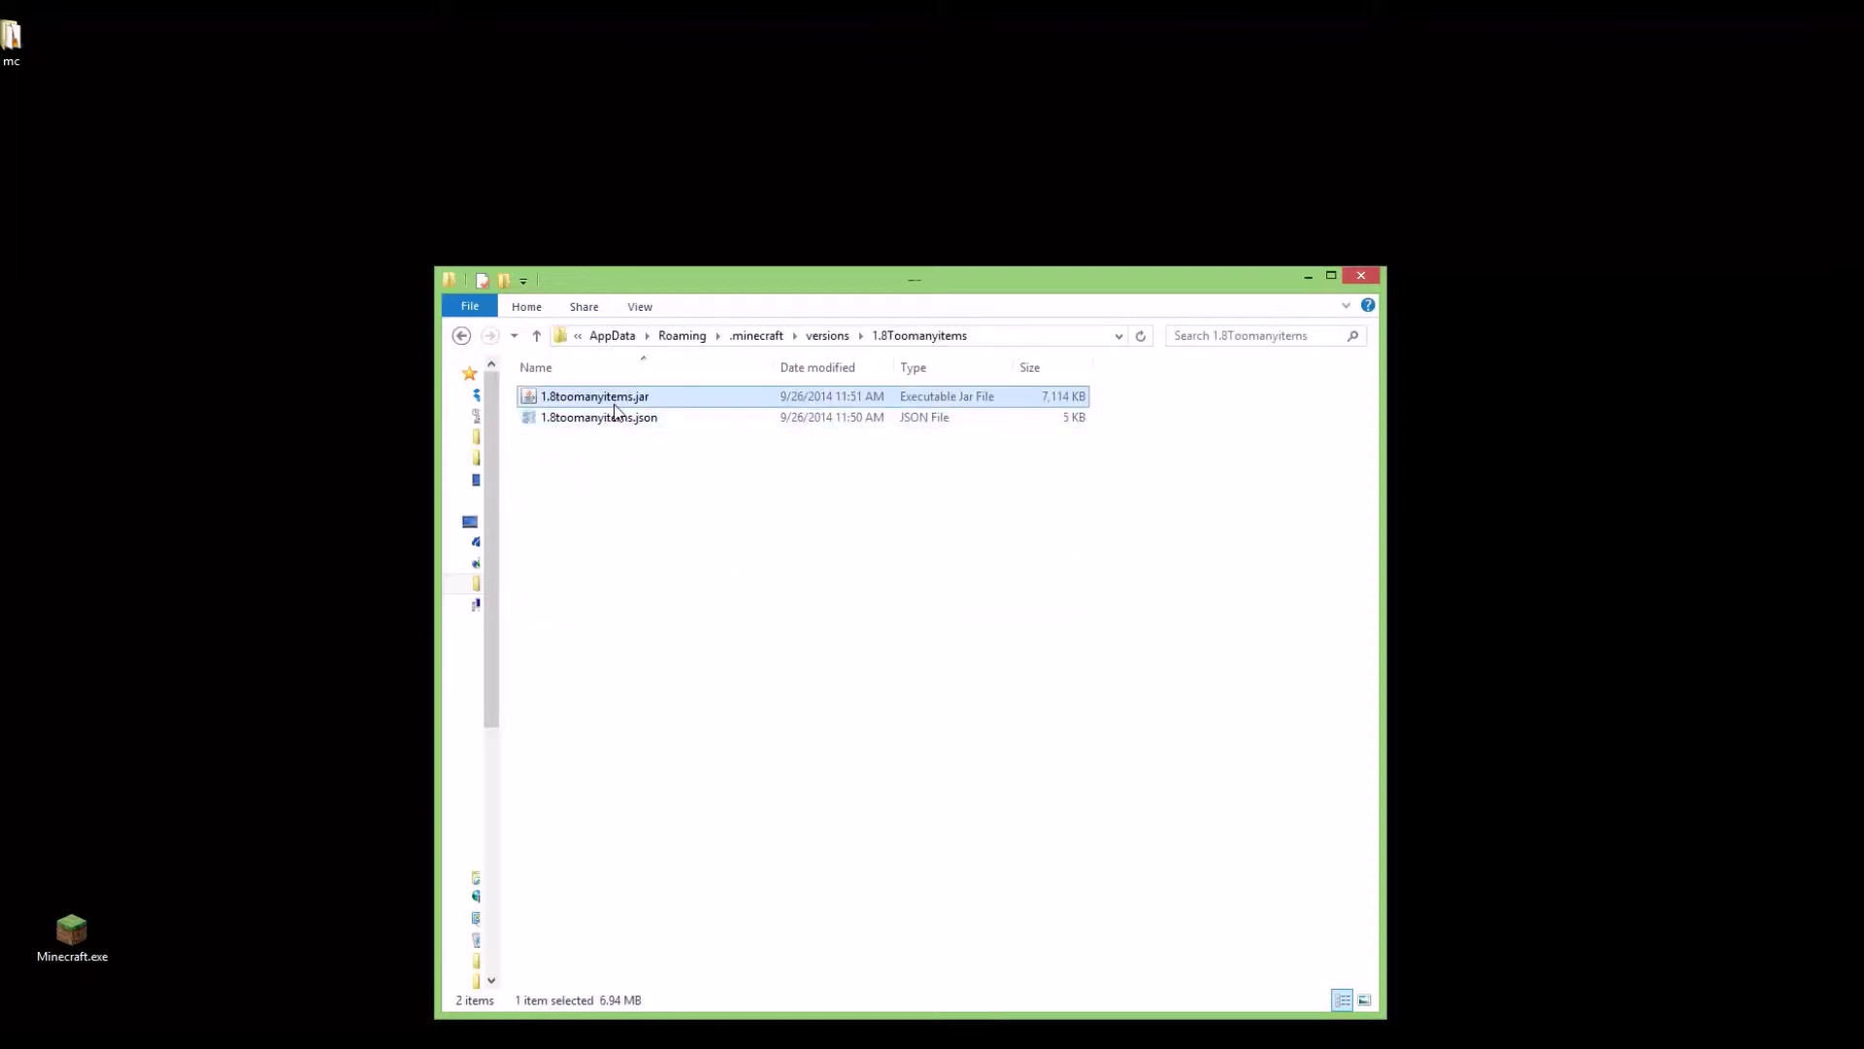
pyautogui.click(614, 405)
pyautogui.write('1.8Toomanyitems')
pyautogui.press('Return')
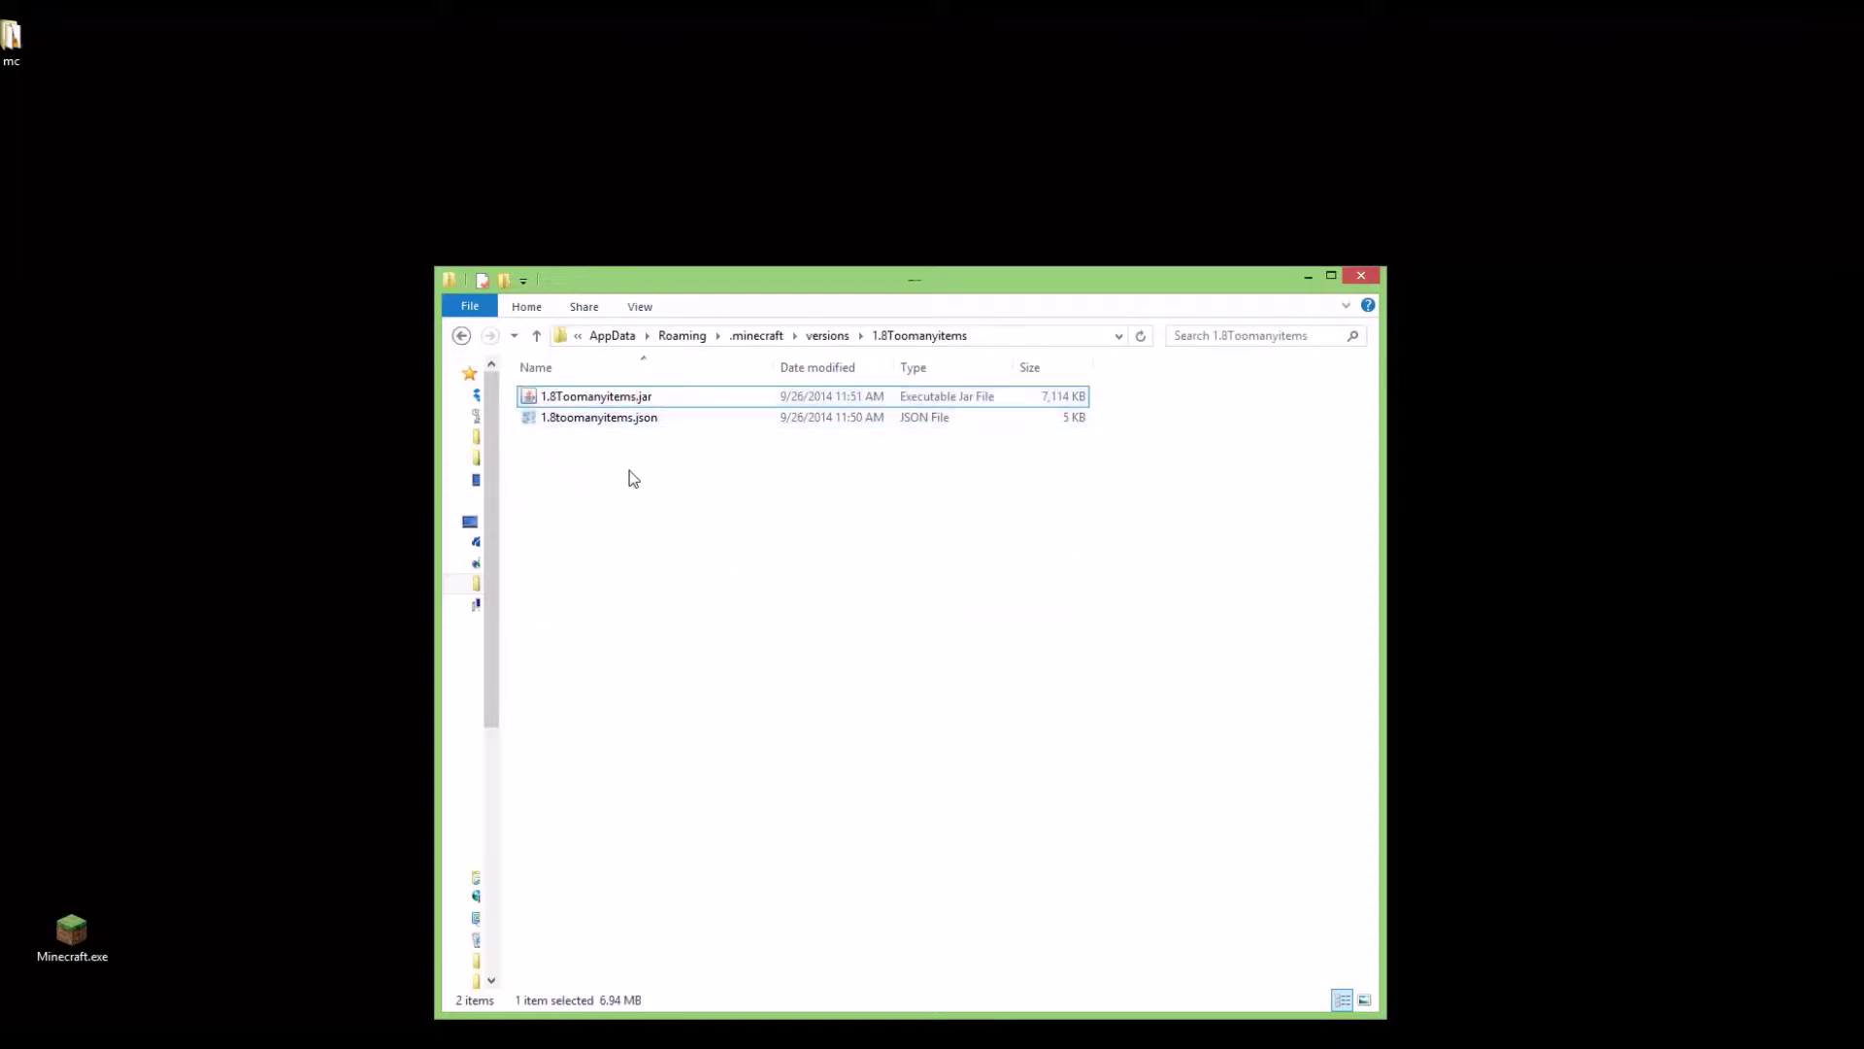
pyautogui.click(638, 417)
pyautogui.click(638, 418)
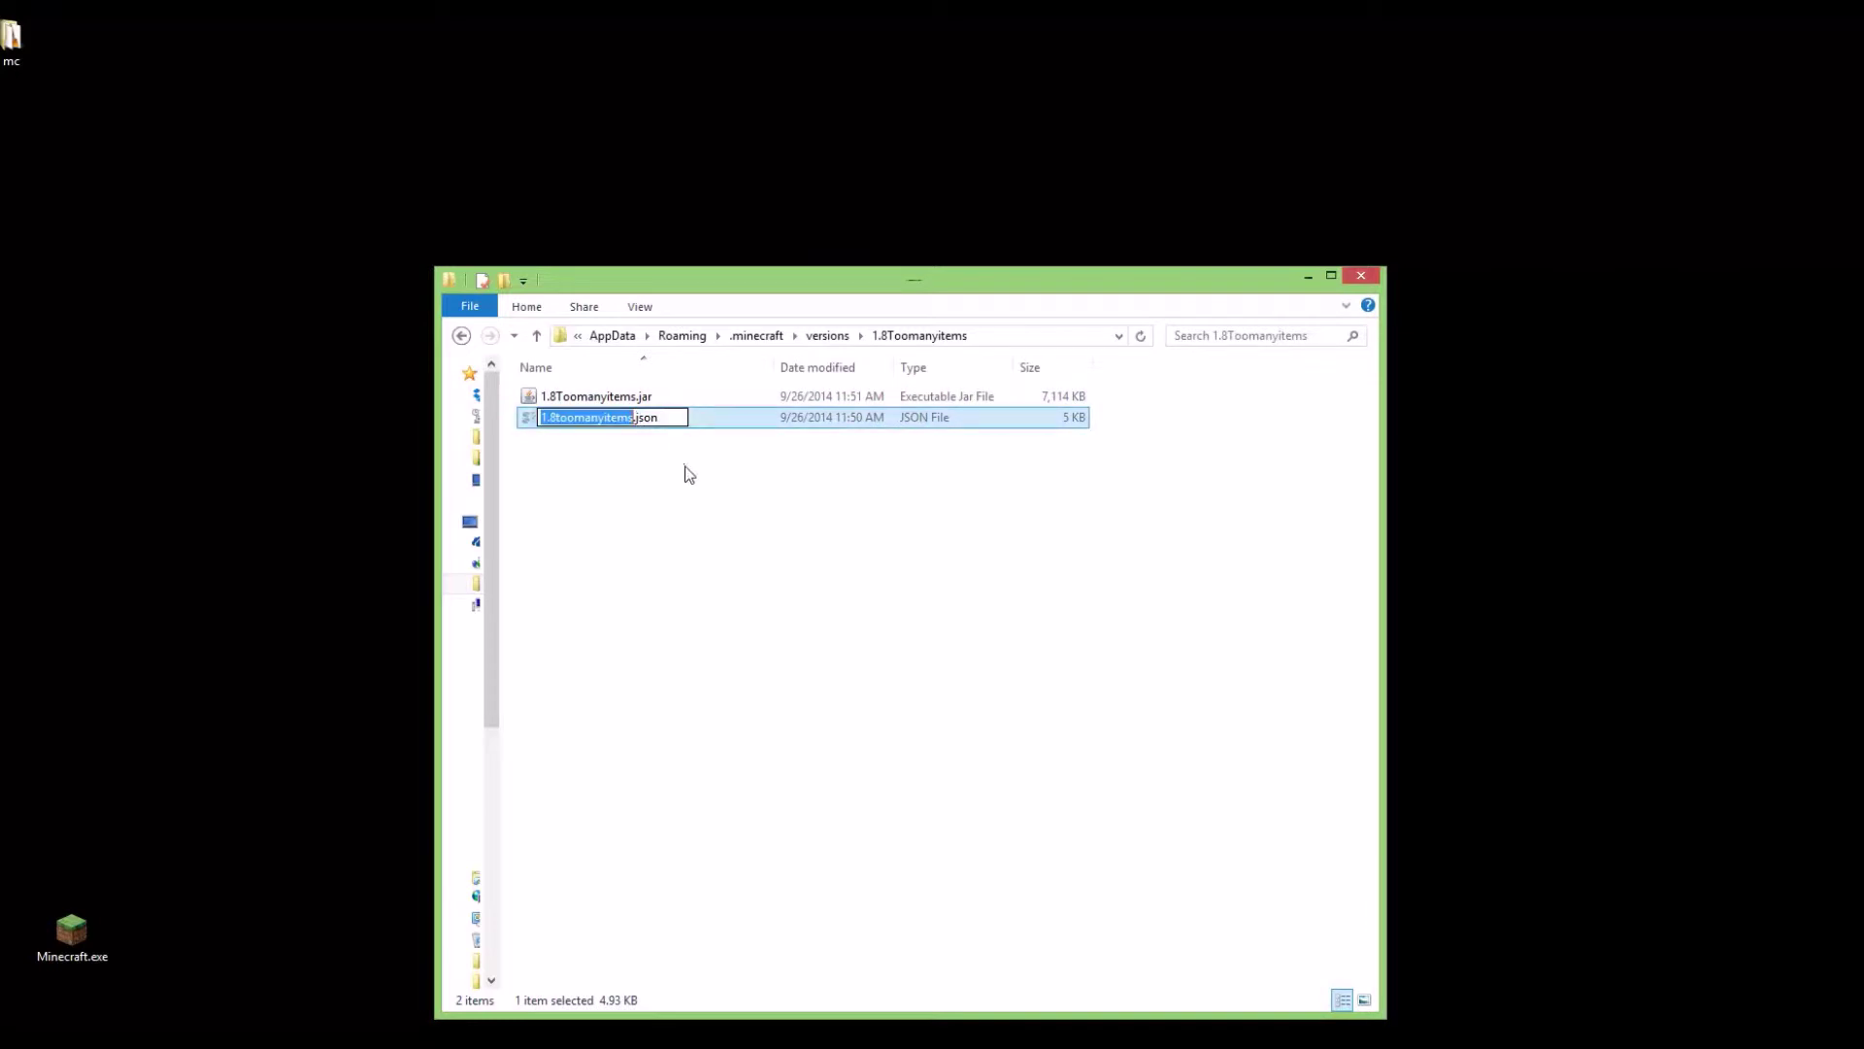
pyautogui.write('1.8Toomanyitems')
pyautogui.click(656, 512)
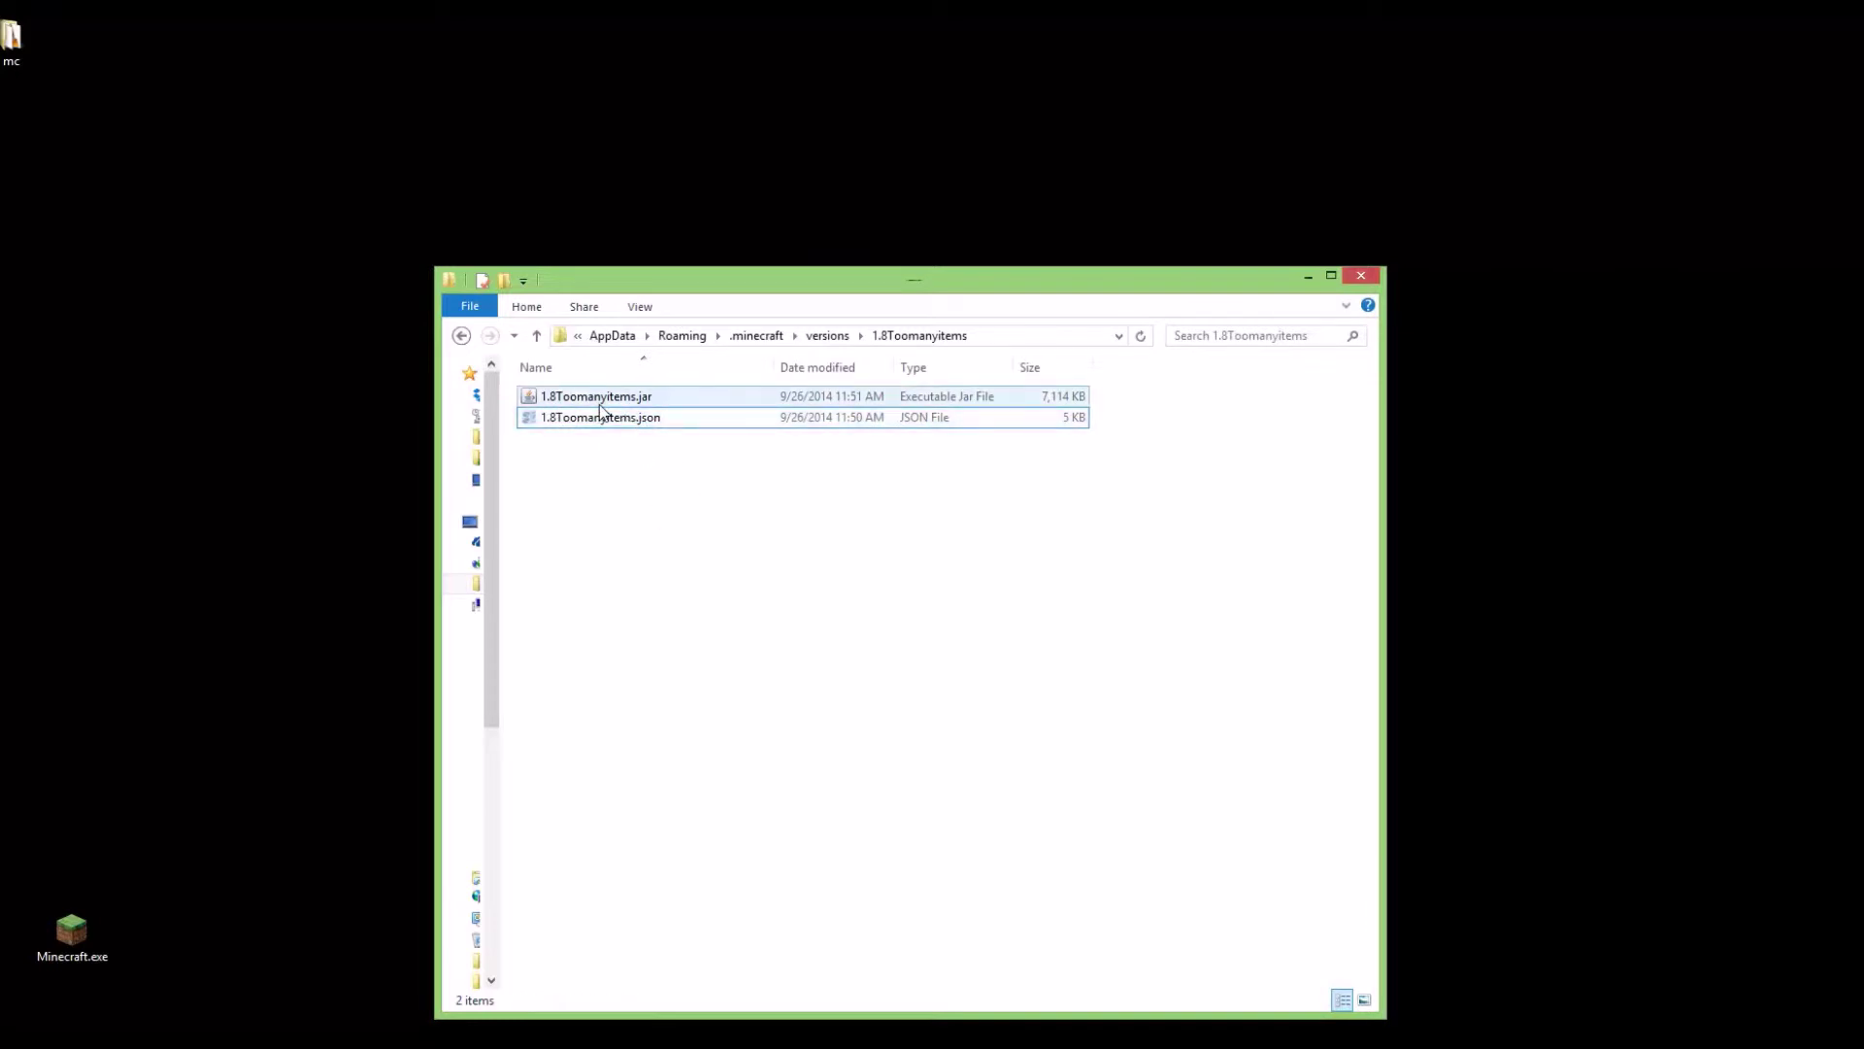
pyautogui.rightClick(569, 421)
pyautogui.click(624, 458)
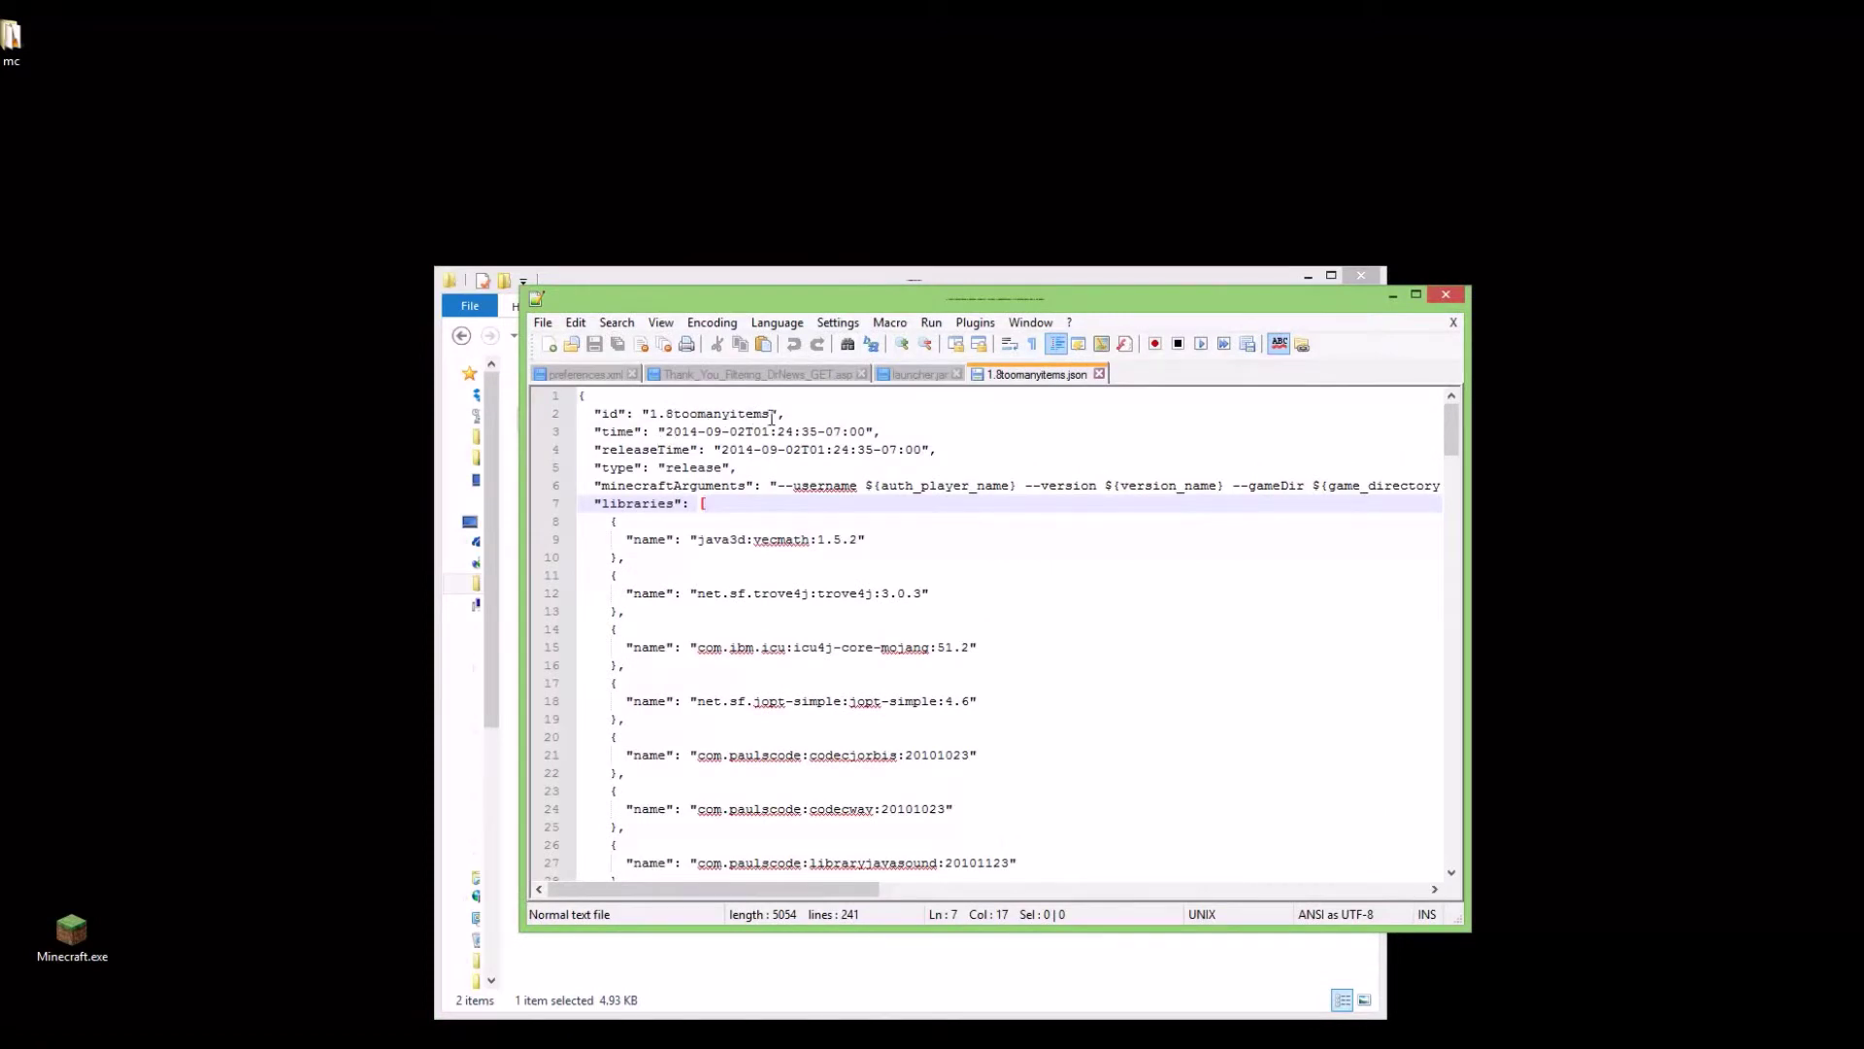
# Replace the line 2 id with 1.8Toomanyitems, save the JSON, and close Notepad++ and Explorer.
pyautogui.moveTo(770, 415); pyautogui.dragTo(651, 415)
pyautogui.write('1.8Toomanyitems')
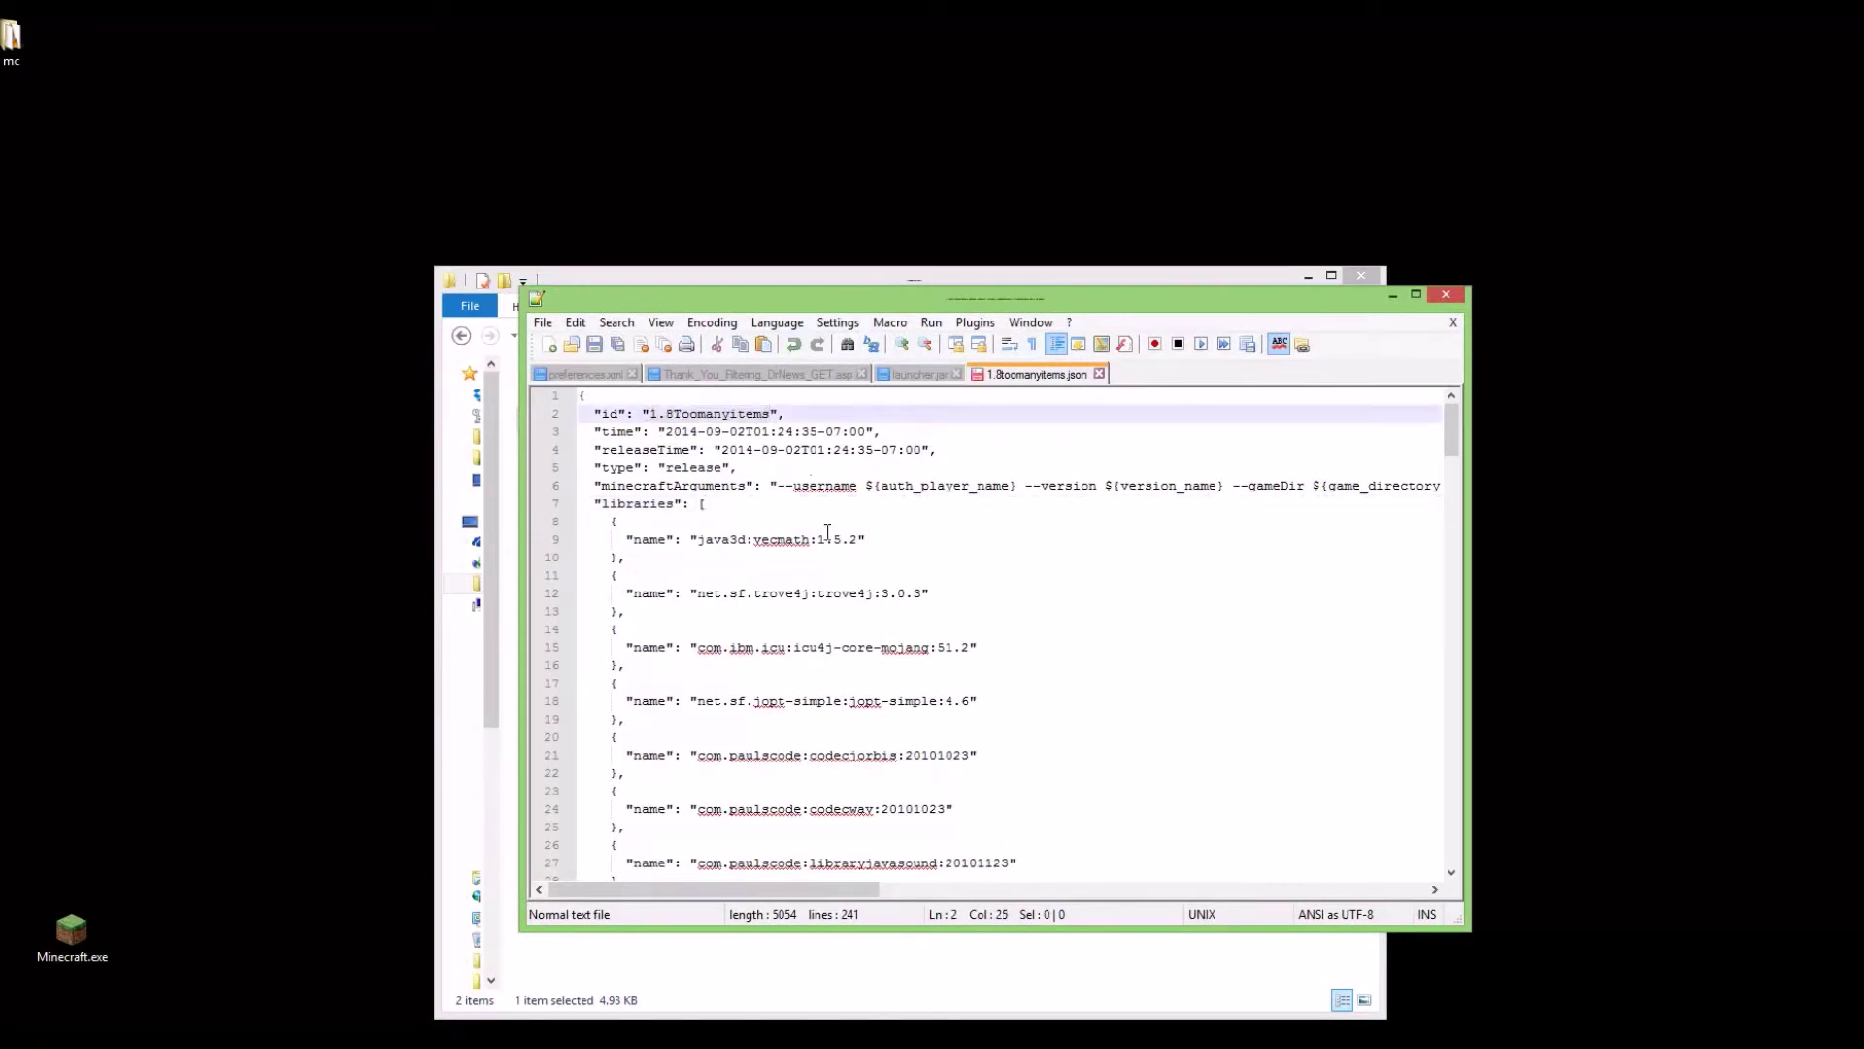
pyautogui.click(829, 538)
pyautogui.click(1445, 303)
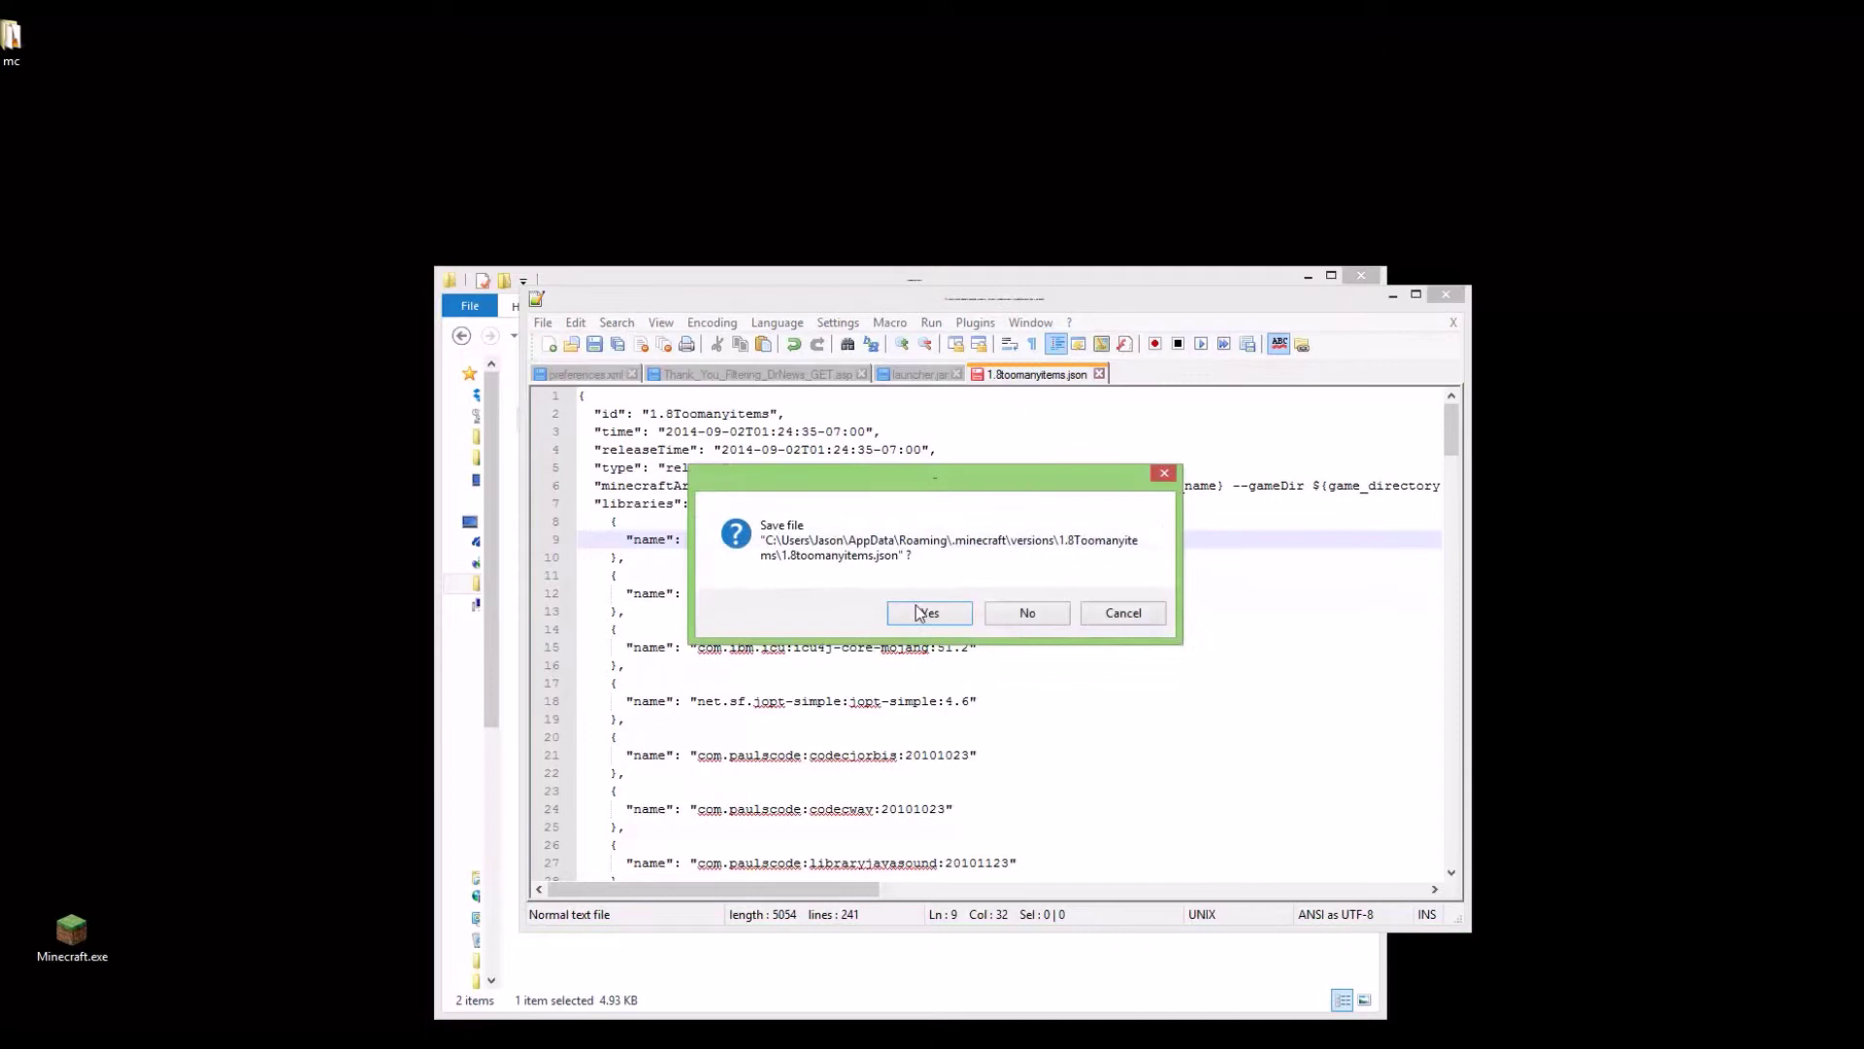
pyautogui.click(828, 612)
pyautogui.click(1358, 277)
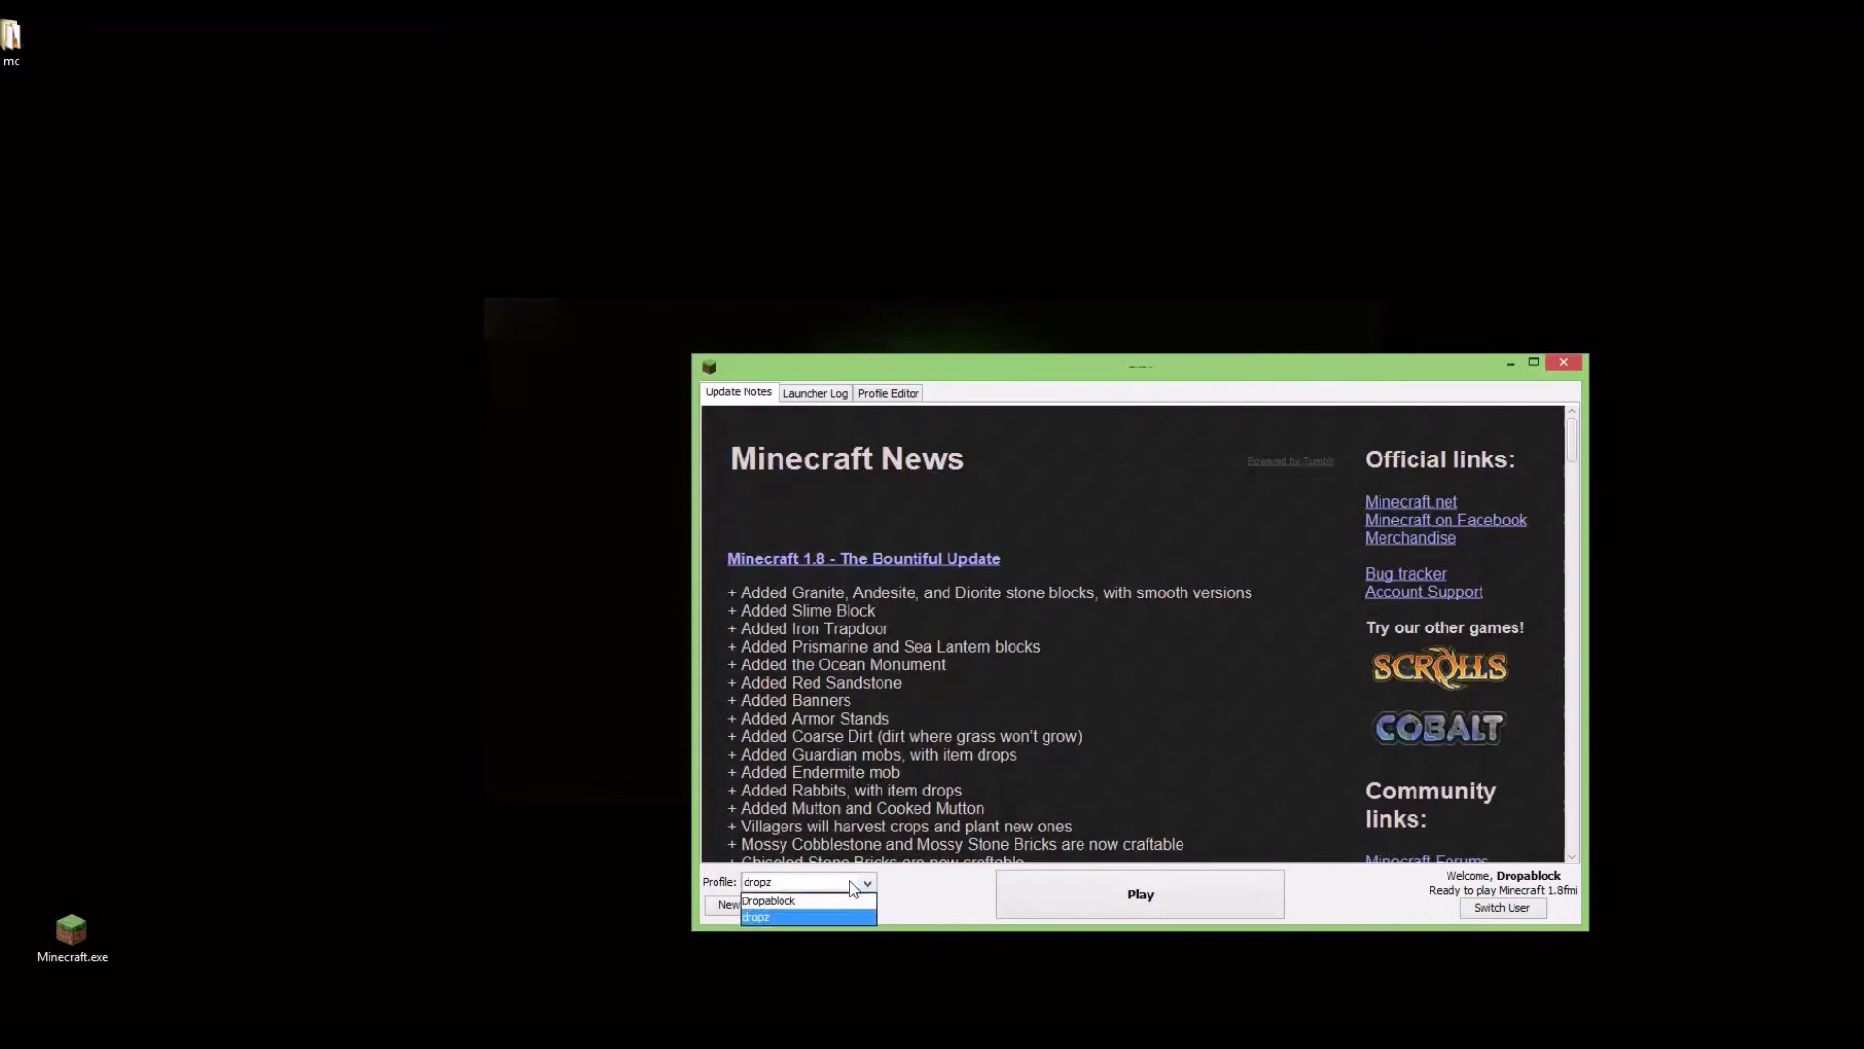
# Set the profile's Use version to release 1.8Toomanyitems, save the profile, and press Play.
pyautogui.click(850, 905)
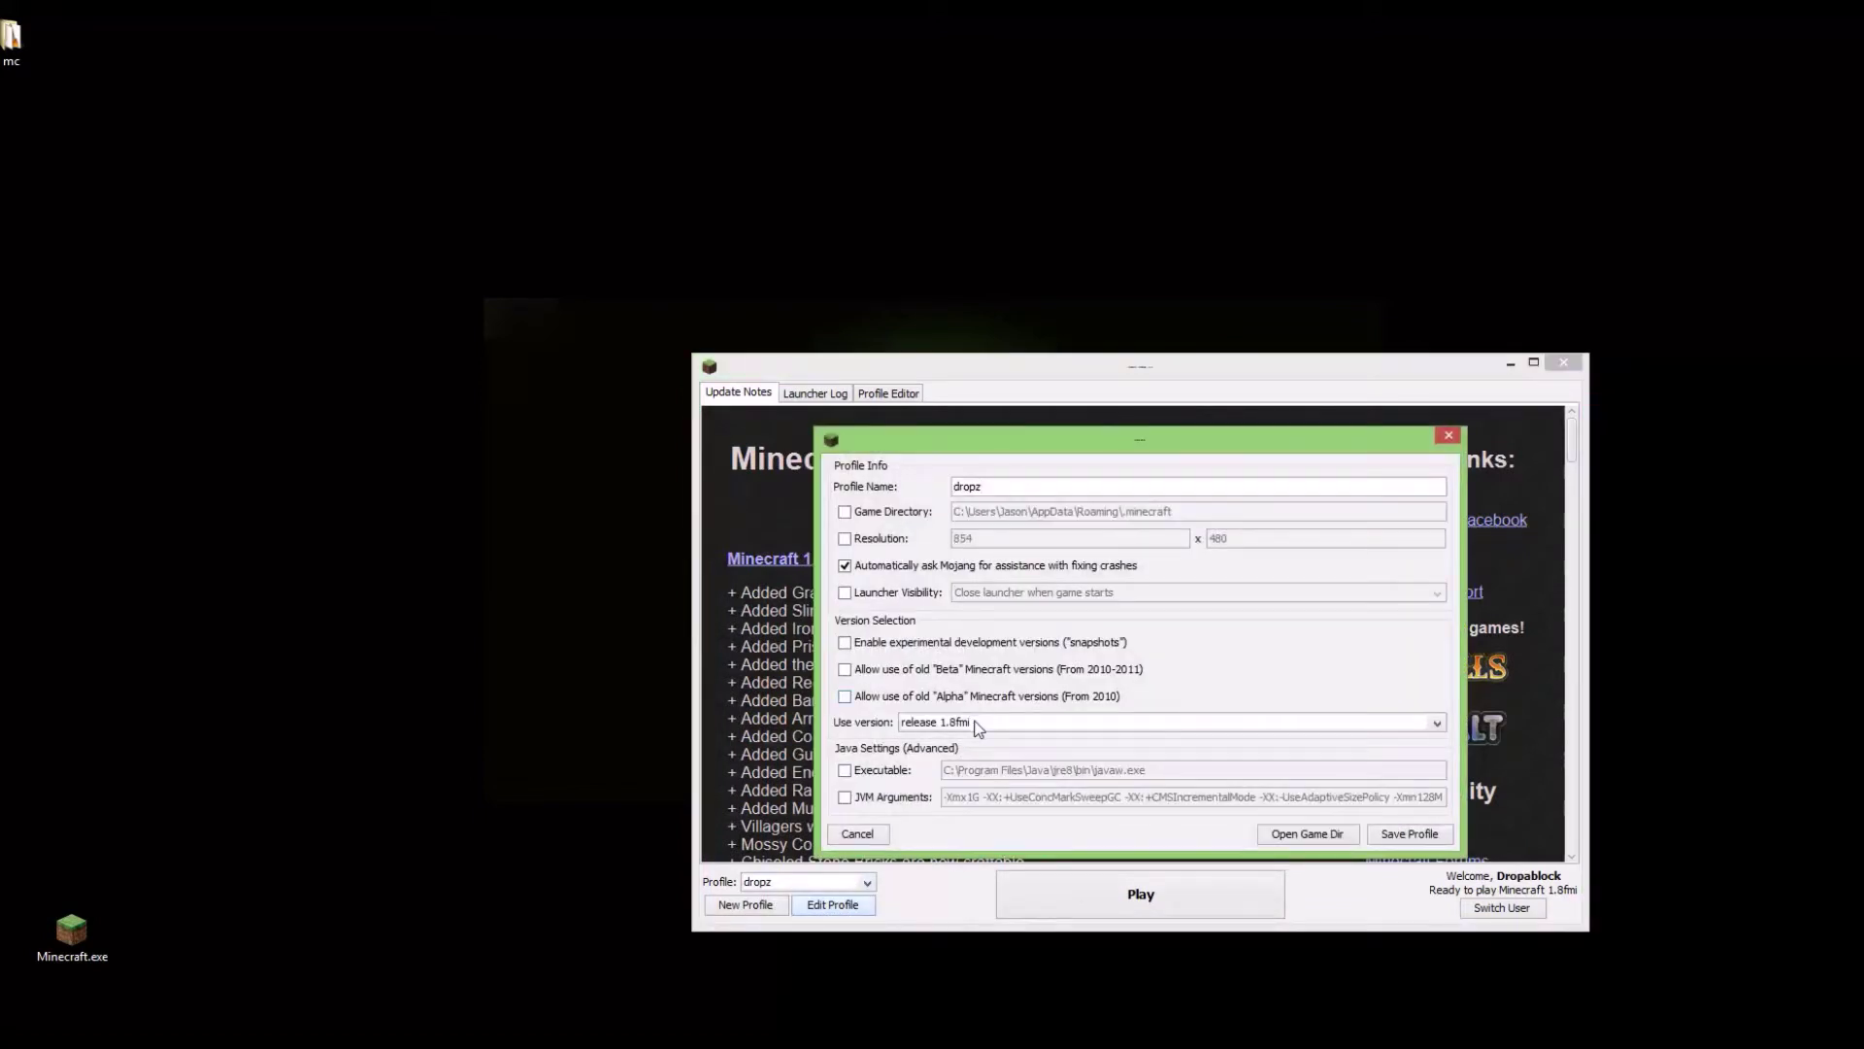
pyautogui.click(975, 722)
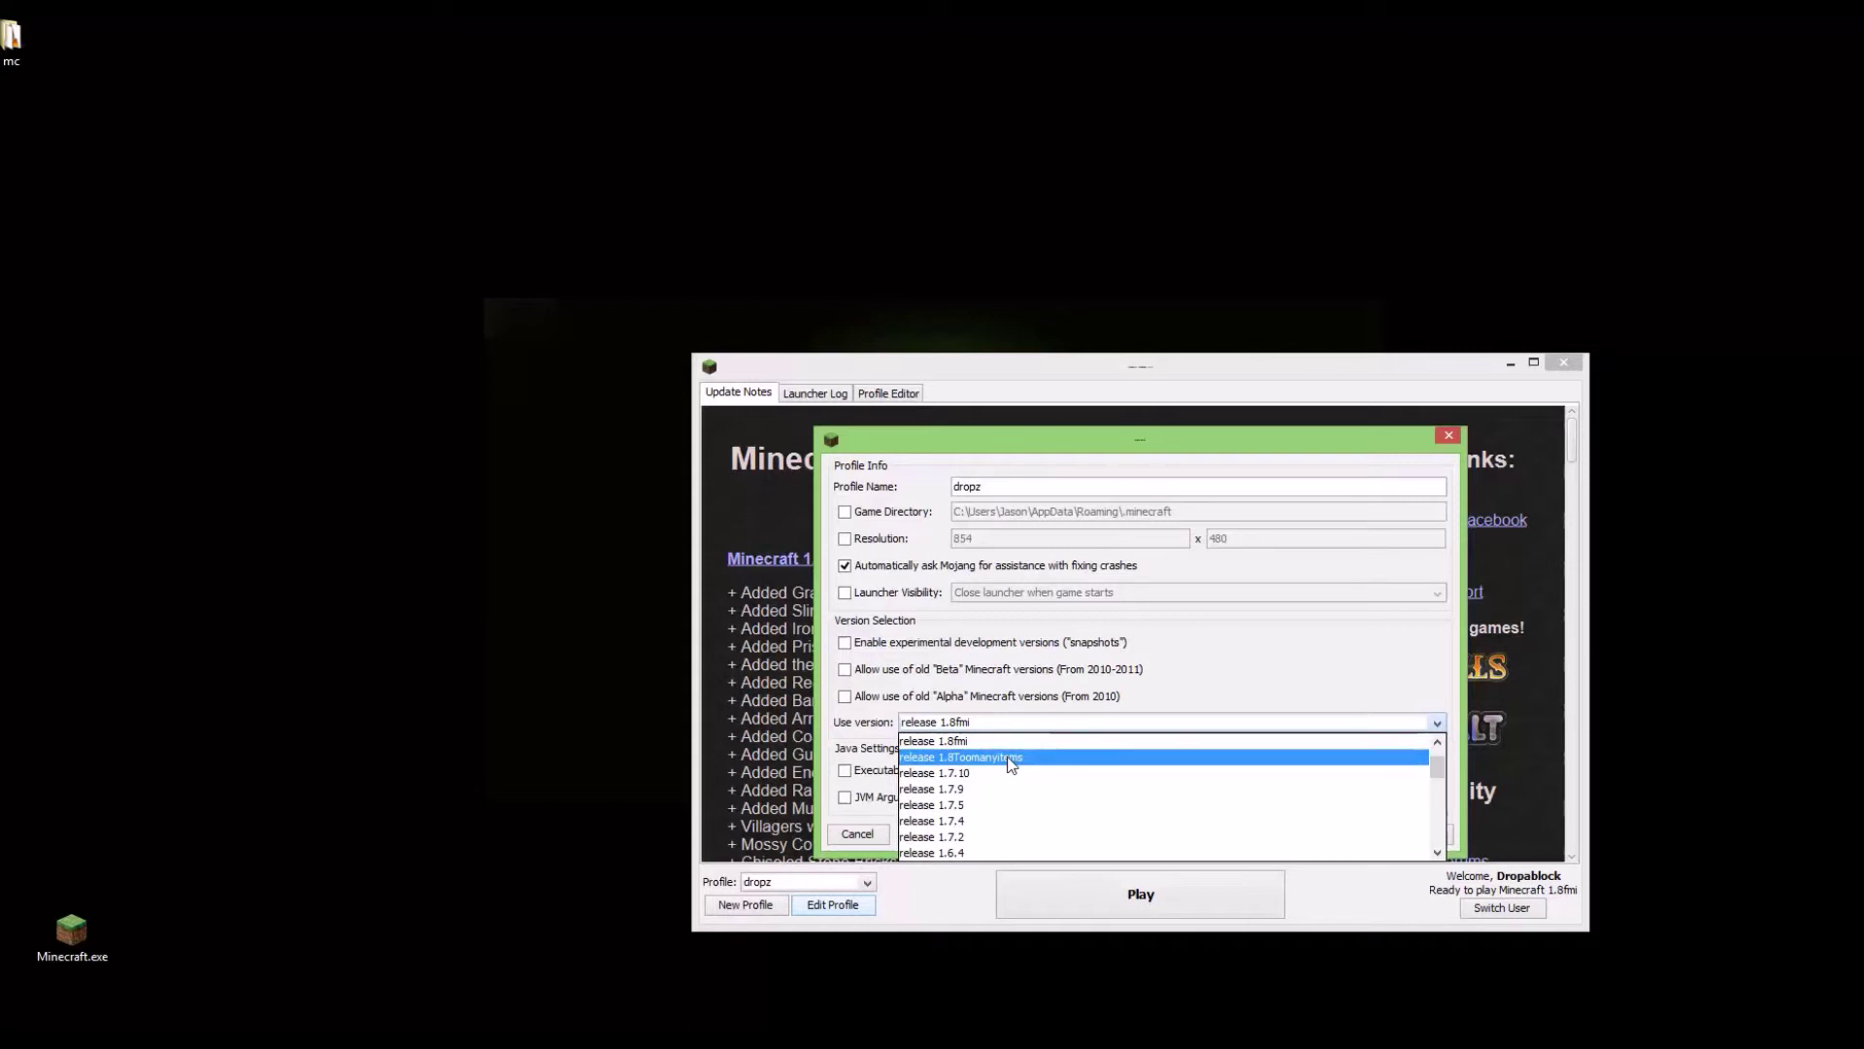
pyautogui.click(1010, 762)
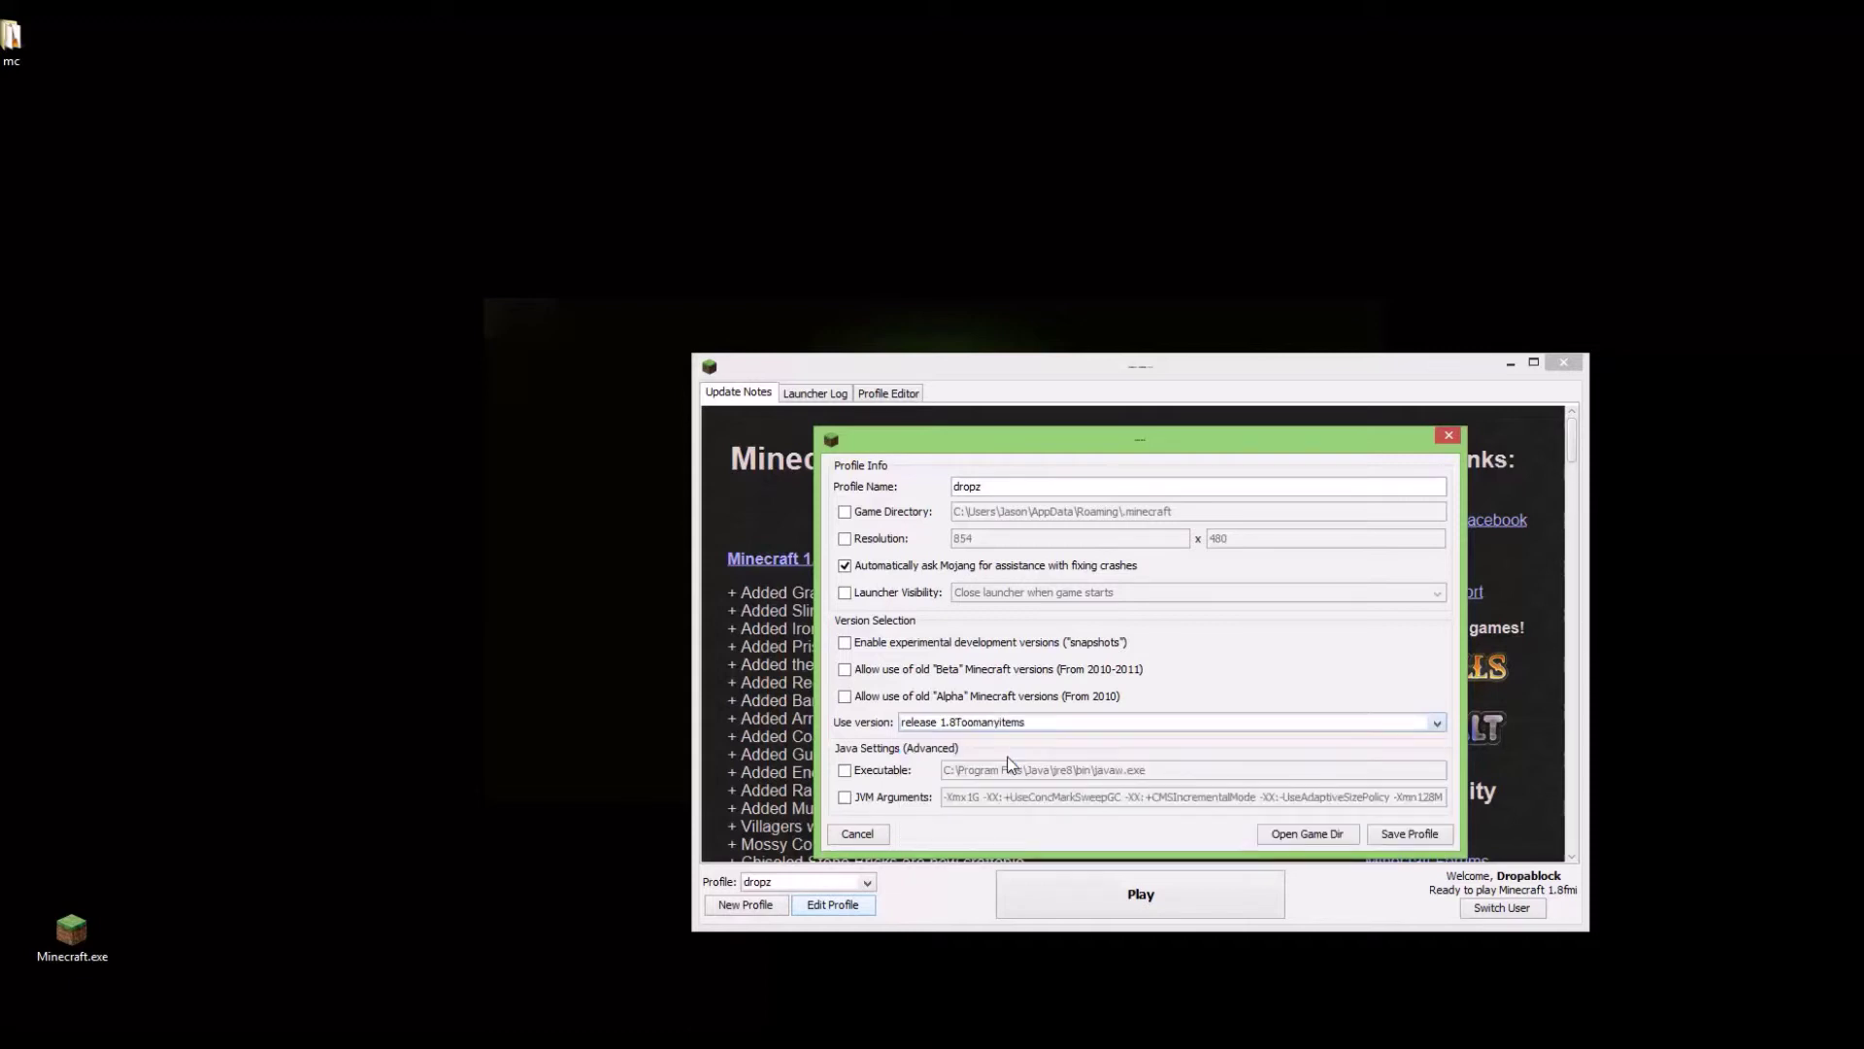
pyautogui.click(1405, 835)
pyautogui.click(1180, 901)
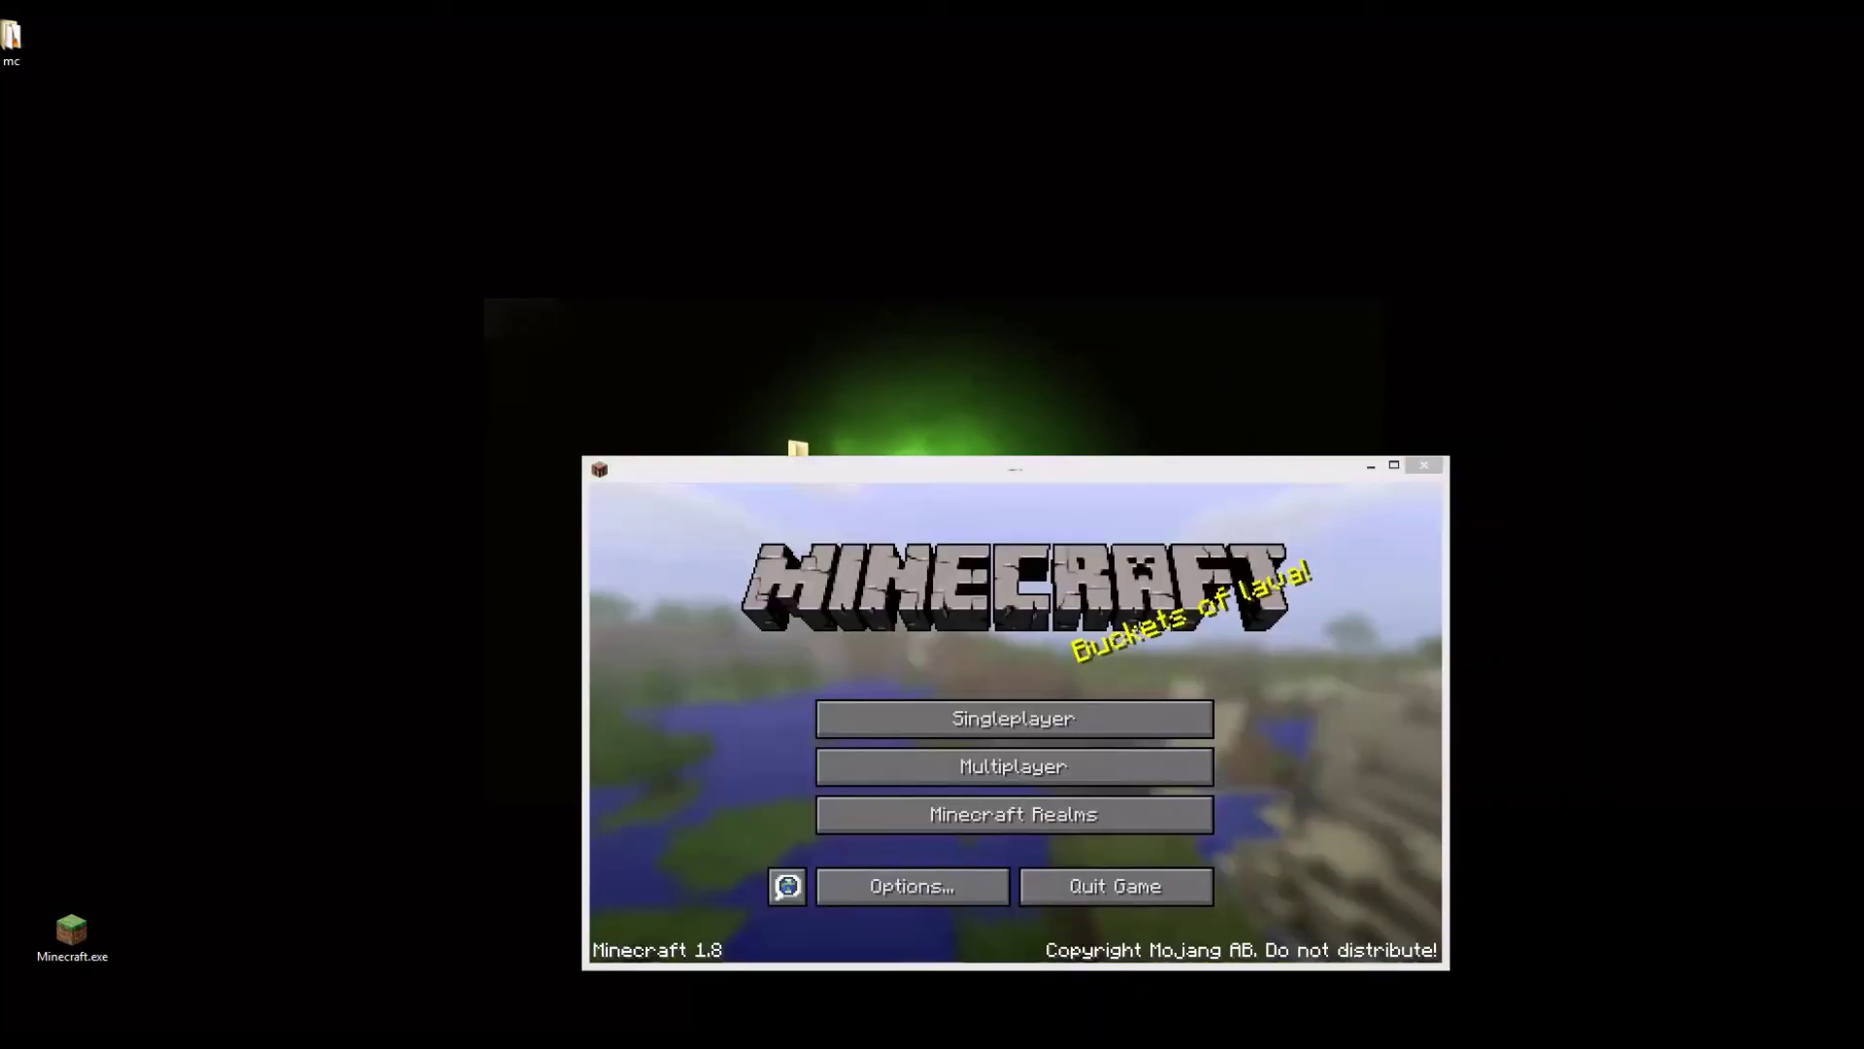
# Load the first New World save, open the inventory to see the TooManyItems panel, then quit Minecraft.
pyautogui.click(1041, 731)
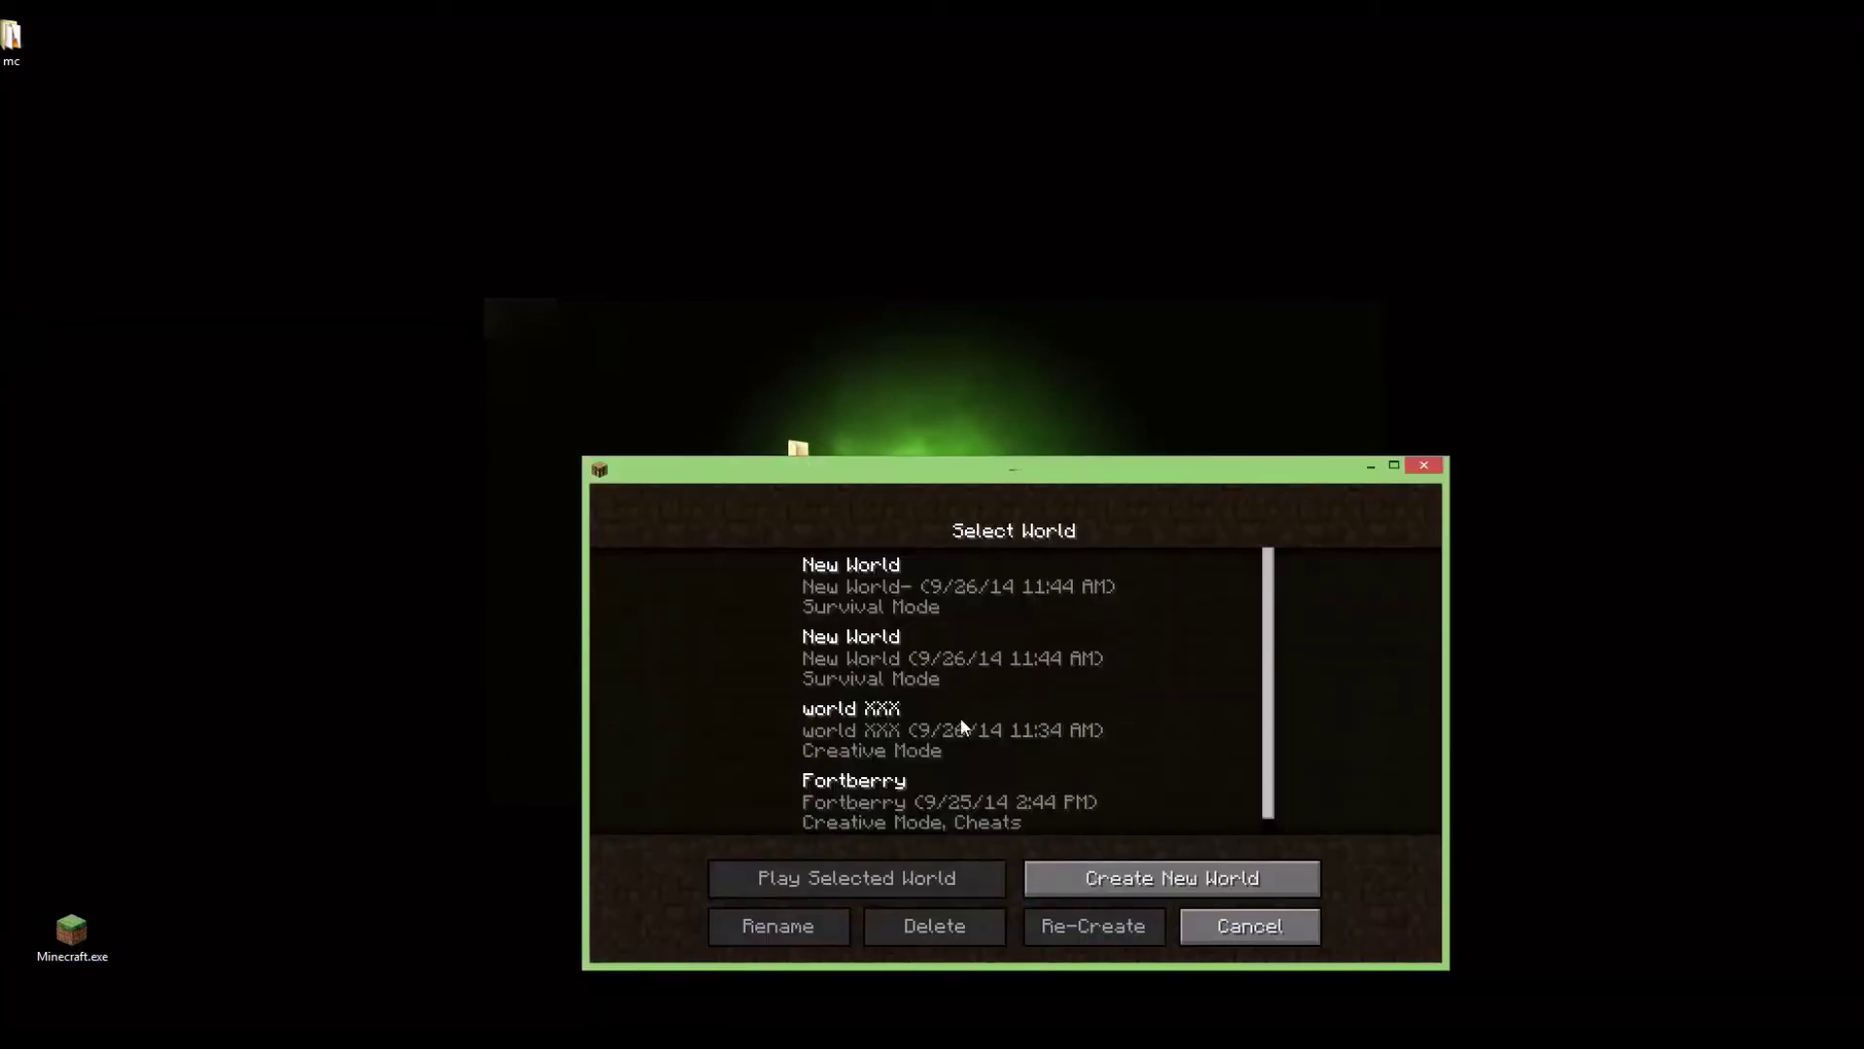
pyautogui.click(921, 622)
pyautogui.click(883, 880)
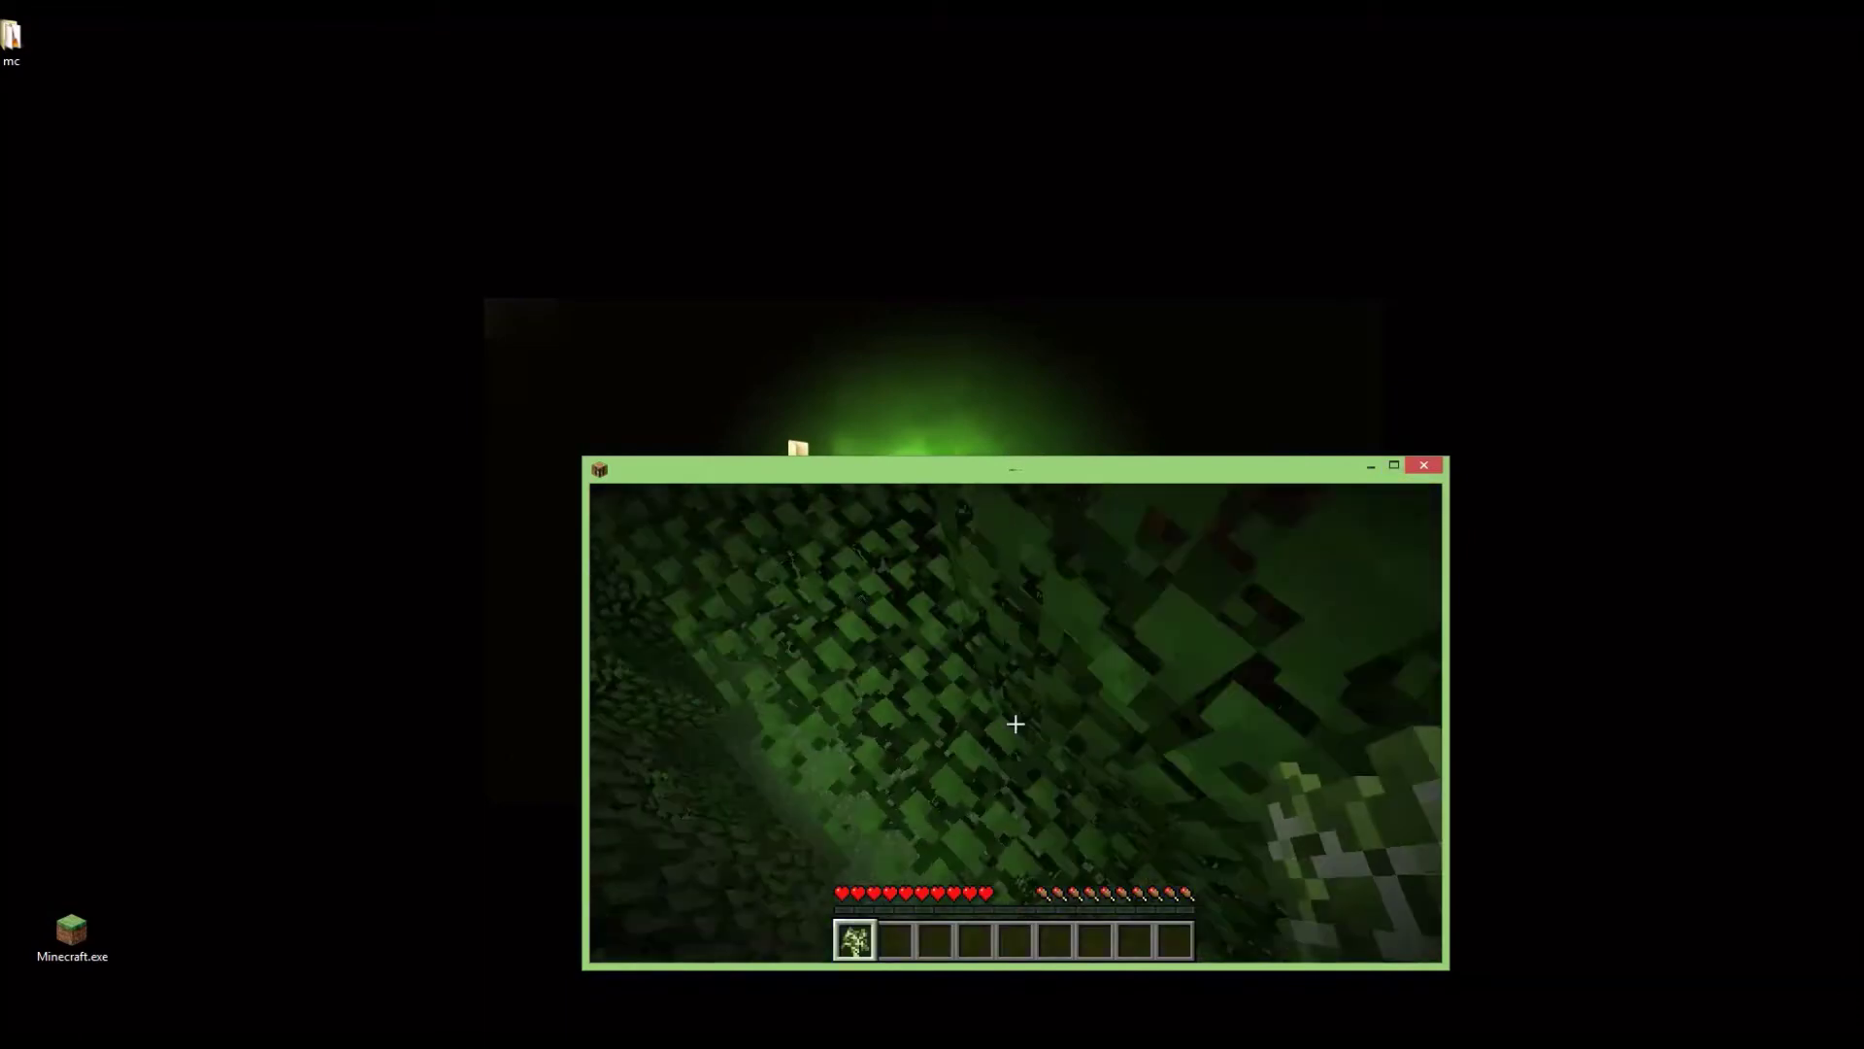
pyautogui.press('e')
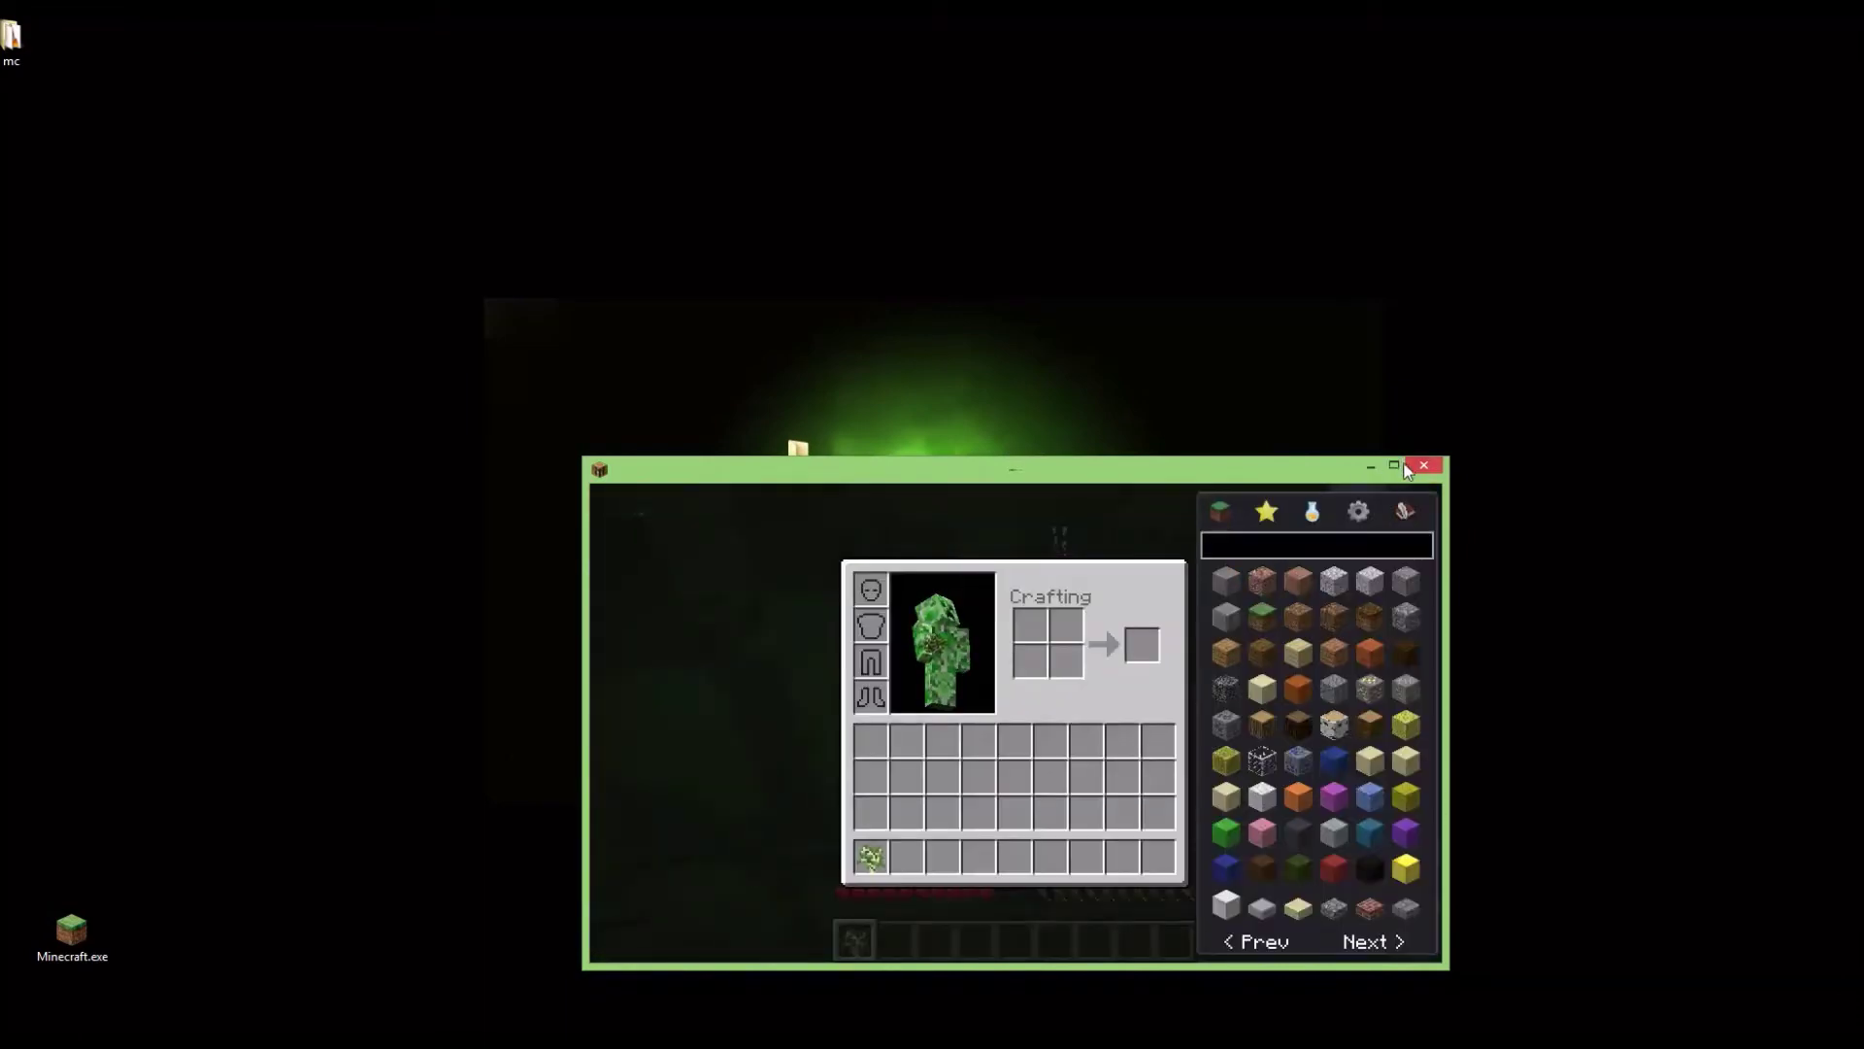
pyautogui.click(1421, 466)
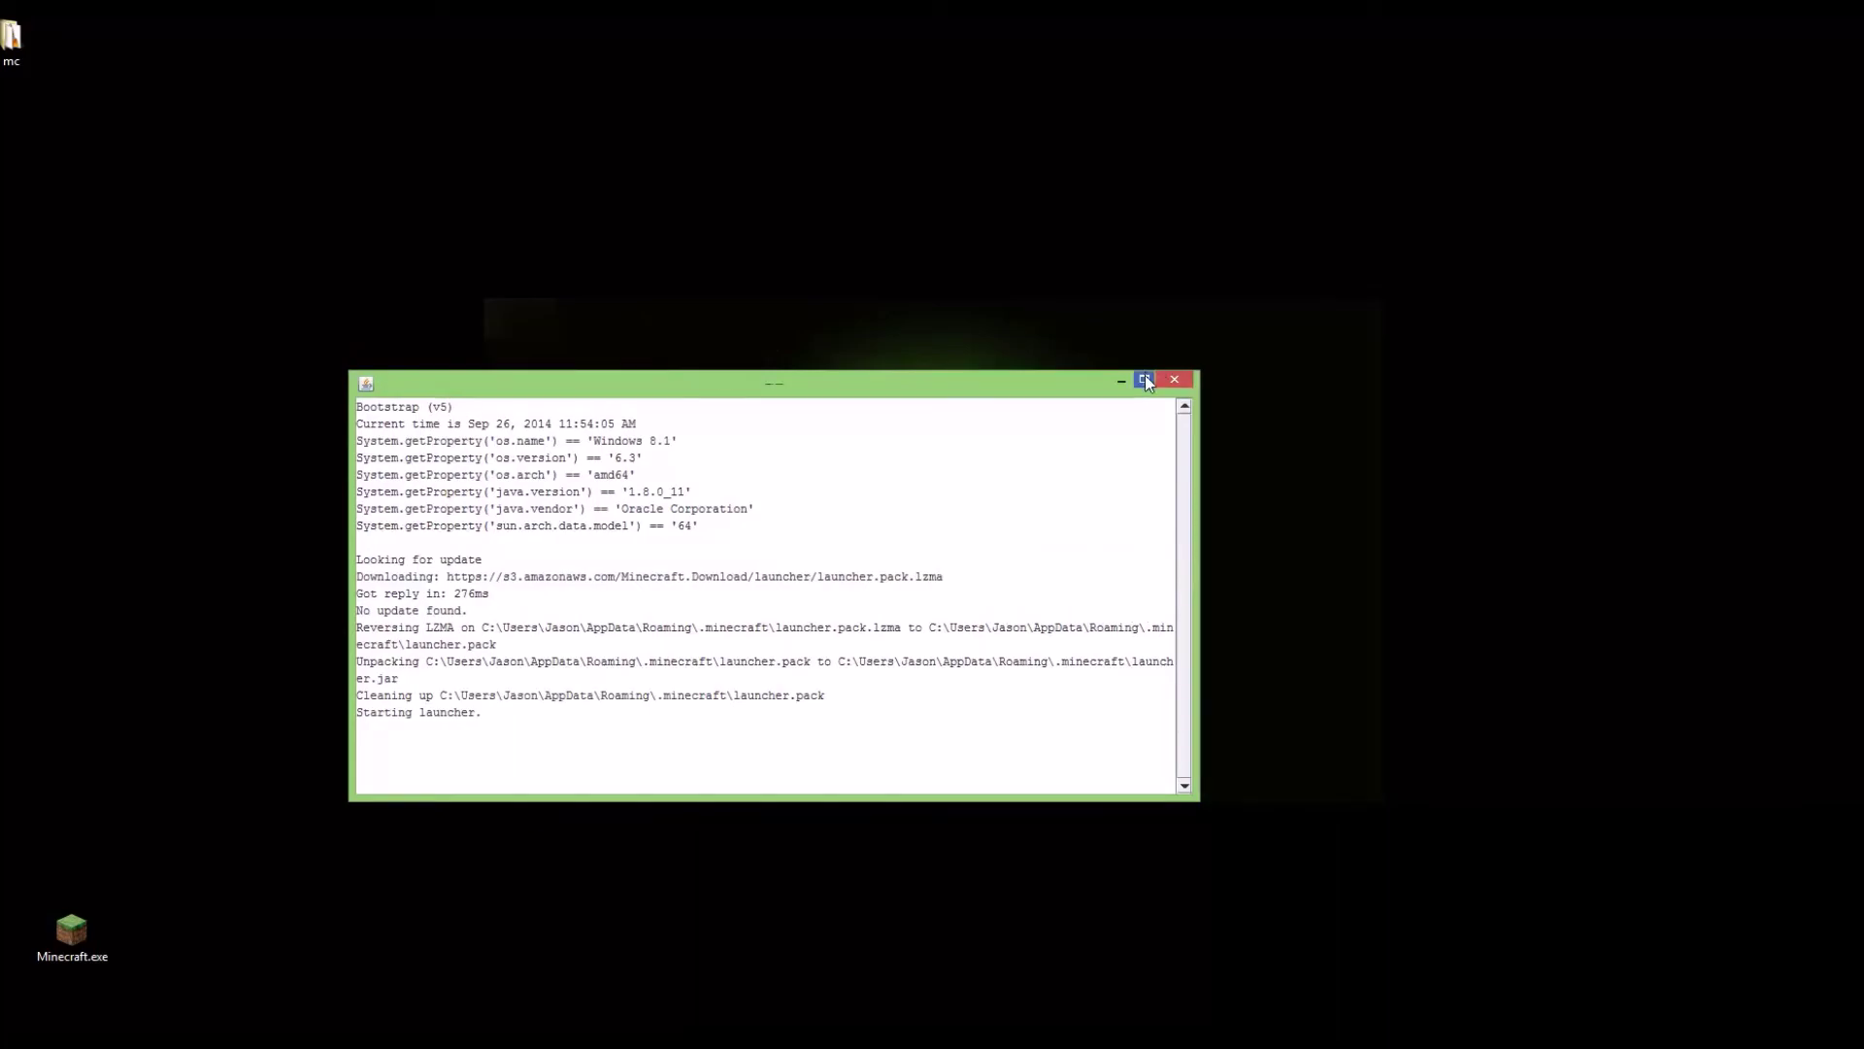
# Relaunch 1.8Toomanyitems, load the first New World from Singleplayer, and maximize the game window.
pyautogui.click(1145, 379)
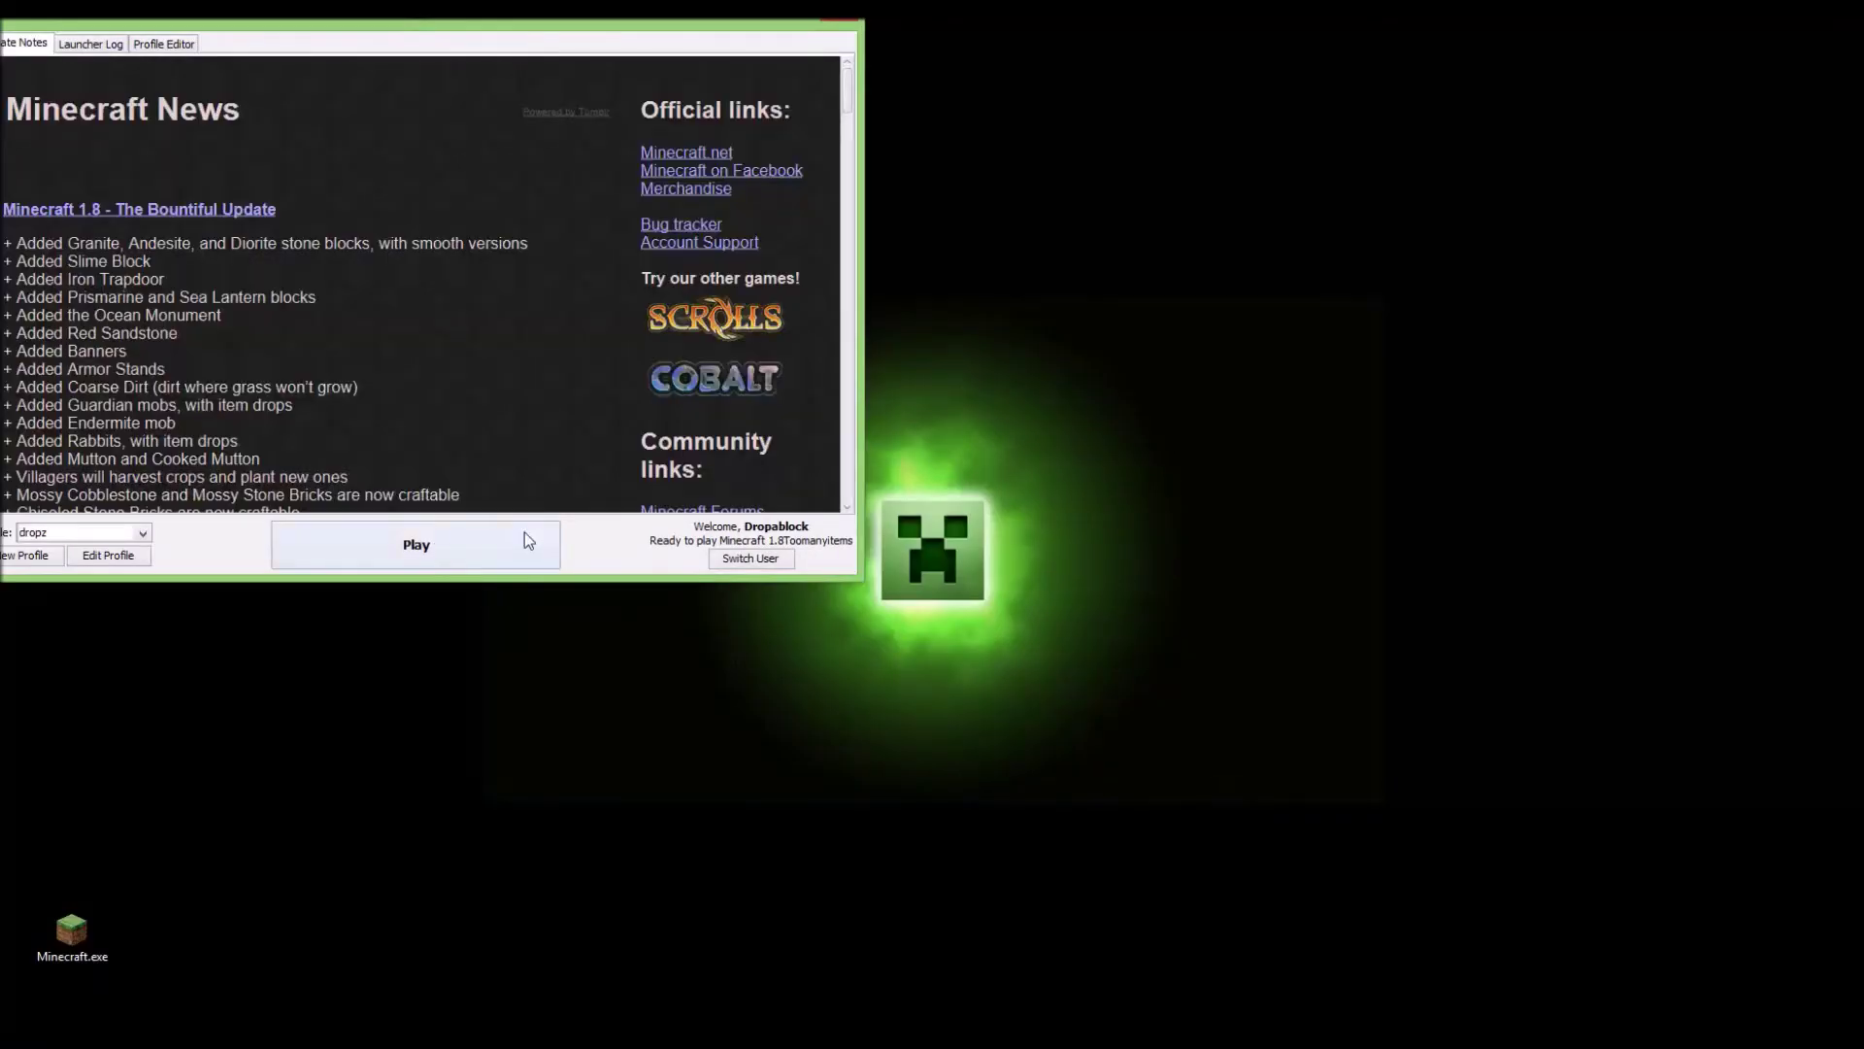
pyautogui.click(524, 534)
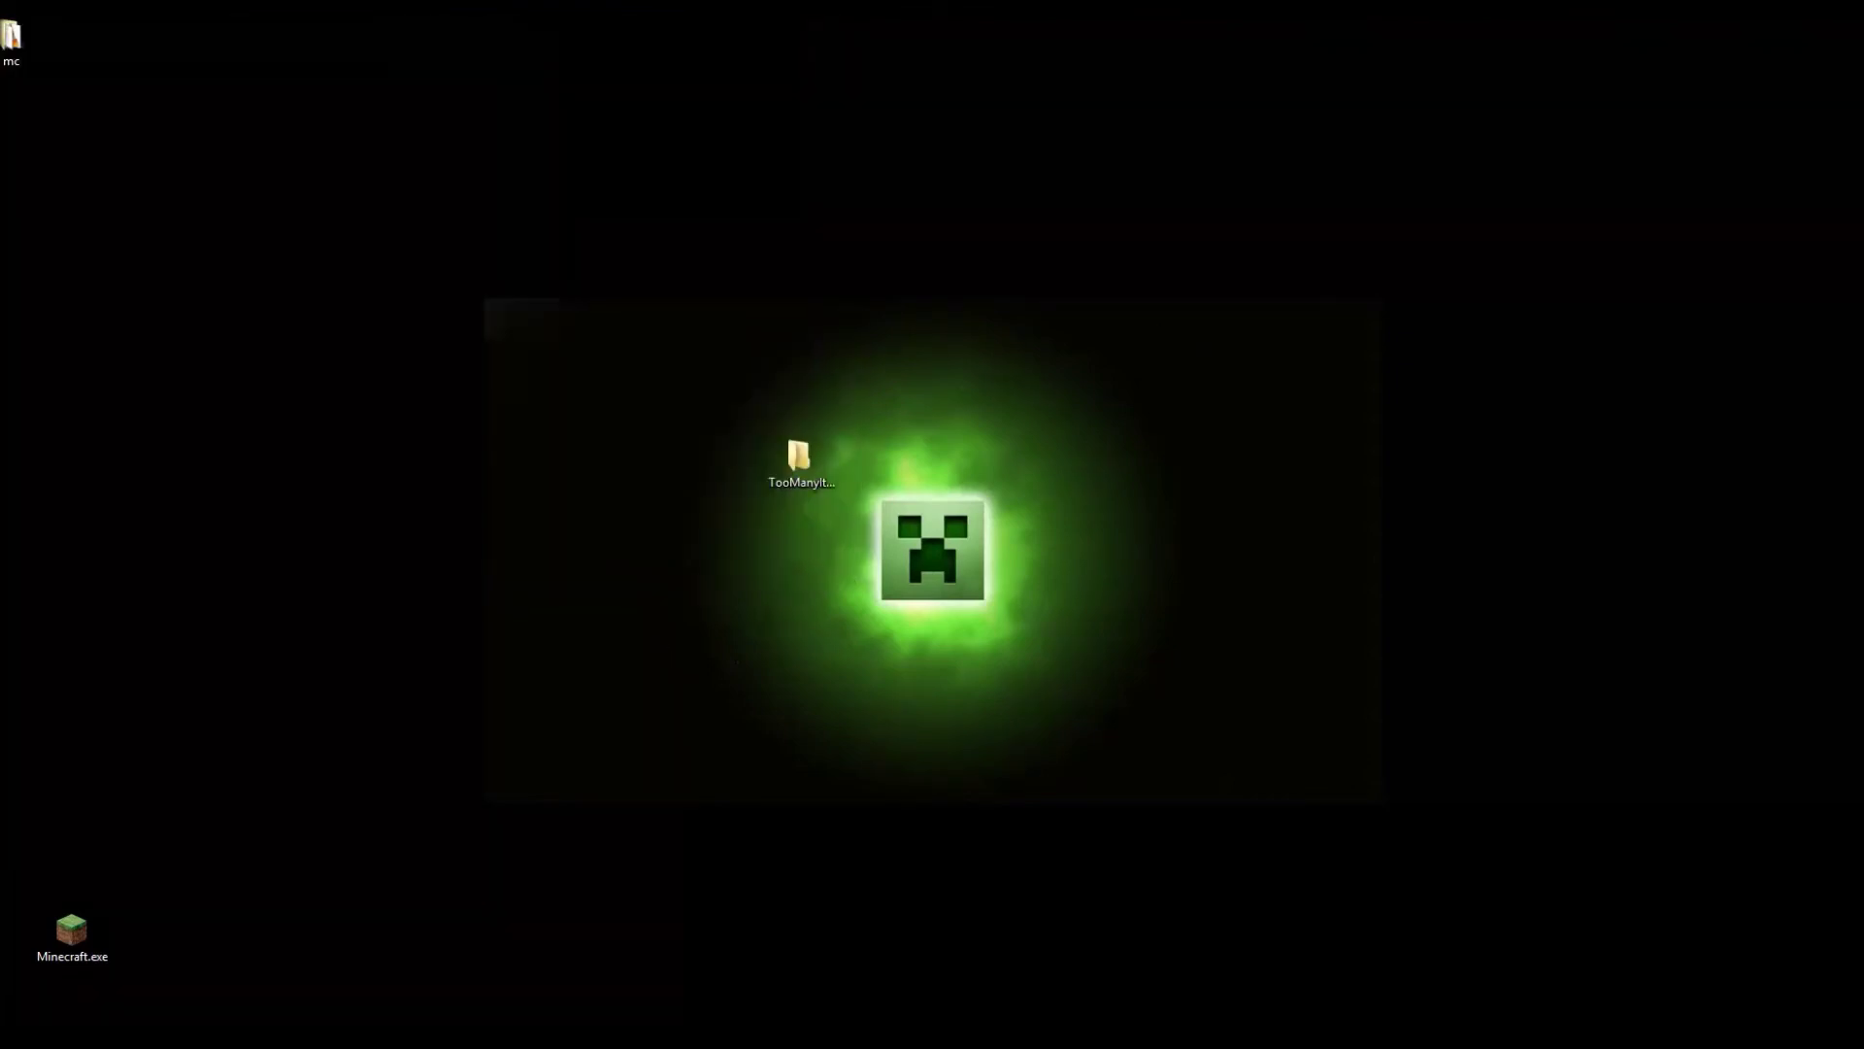
pyautogui.click(864, 568)
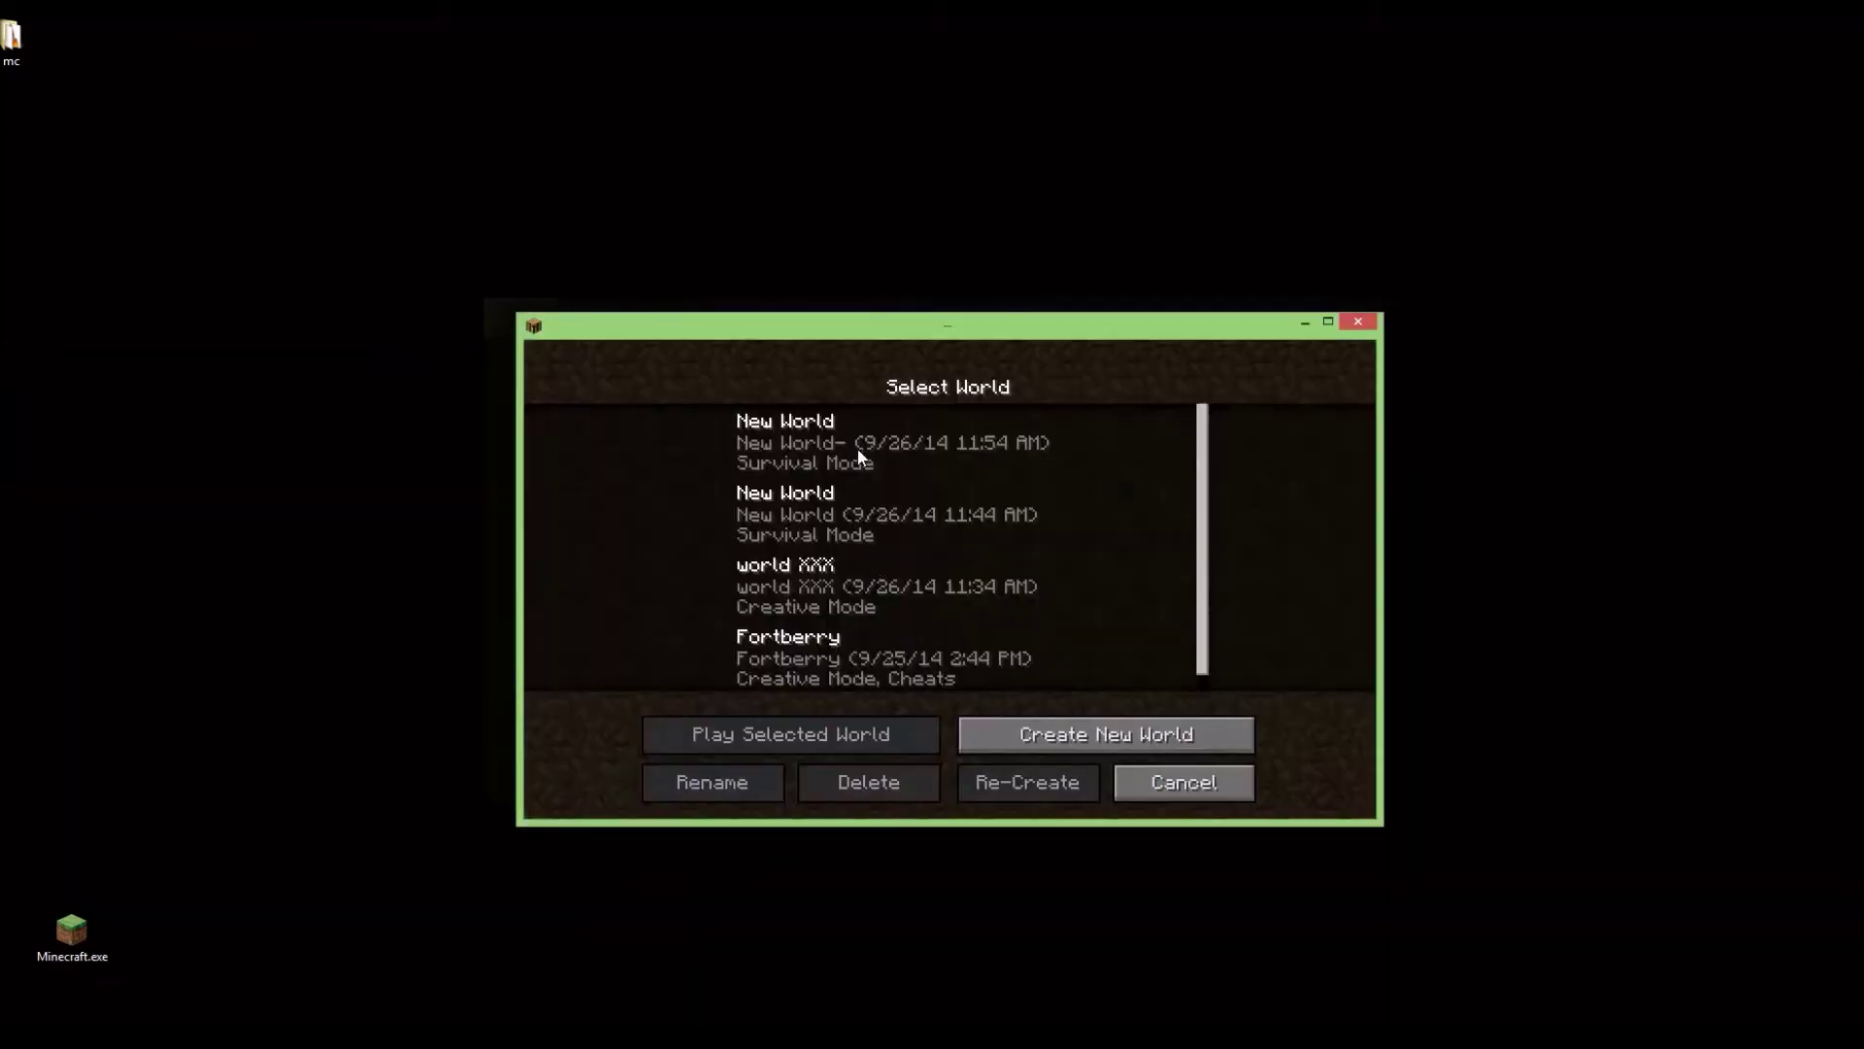
pyautogui.click(859, 449)
pyautogui.click(857, 744)
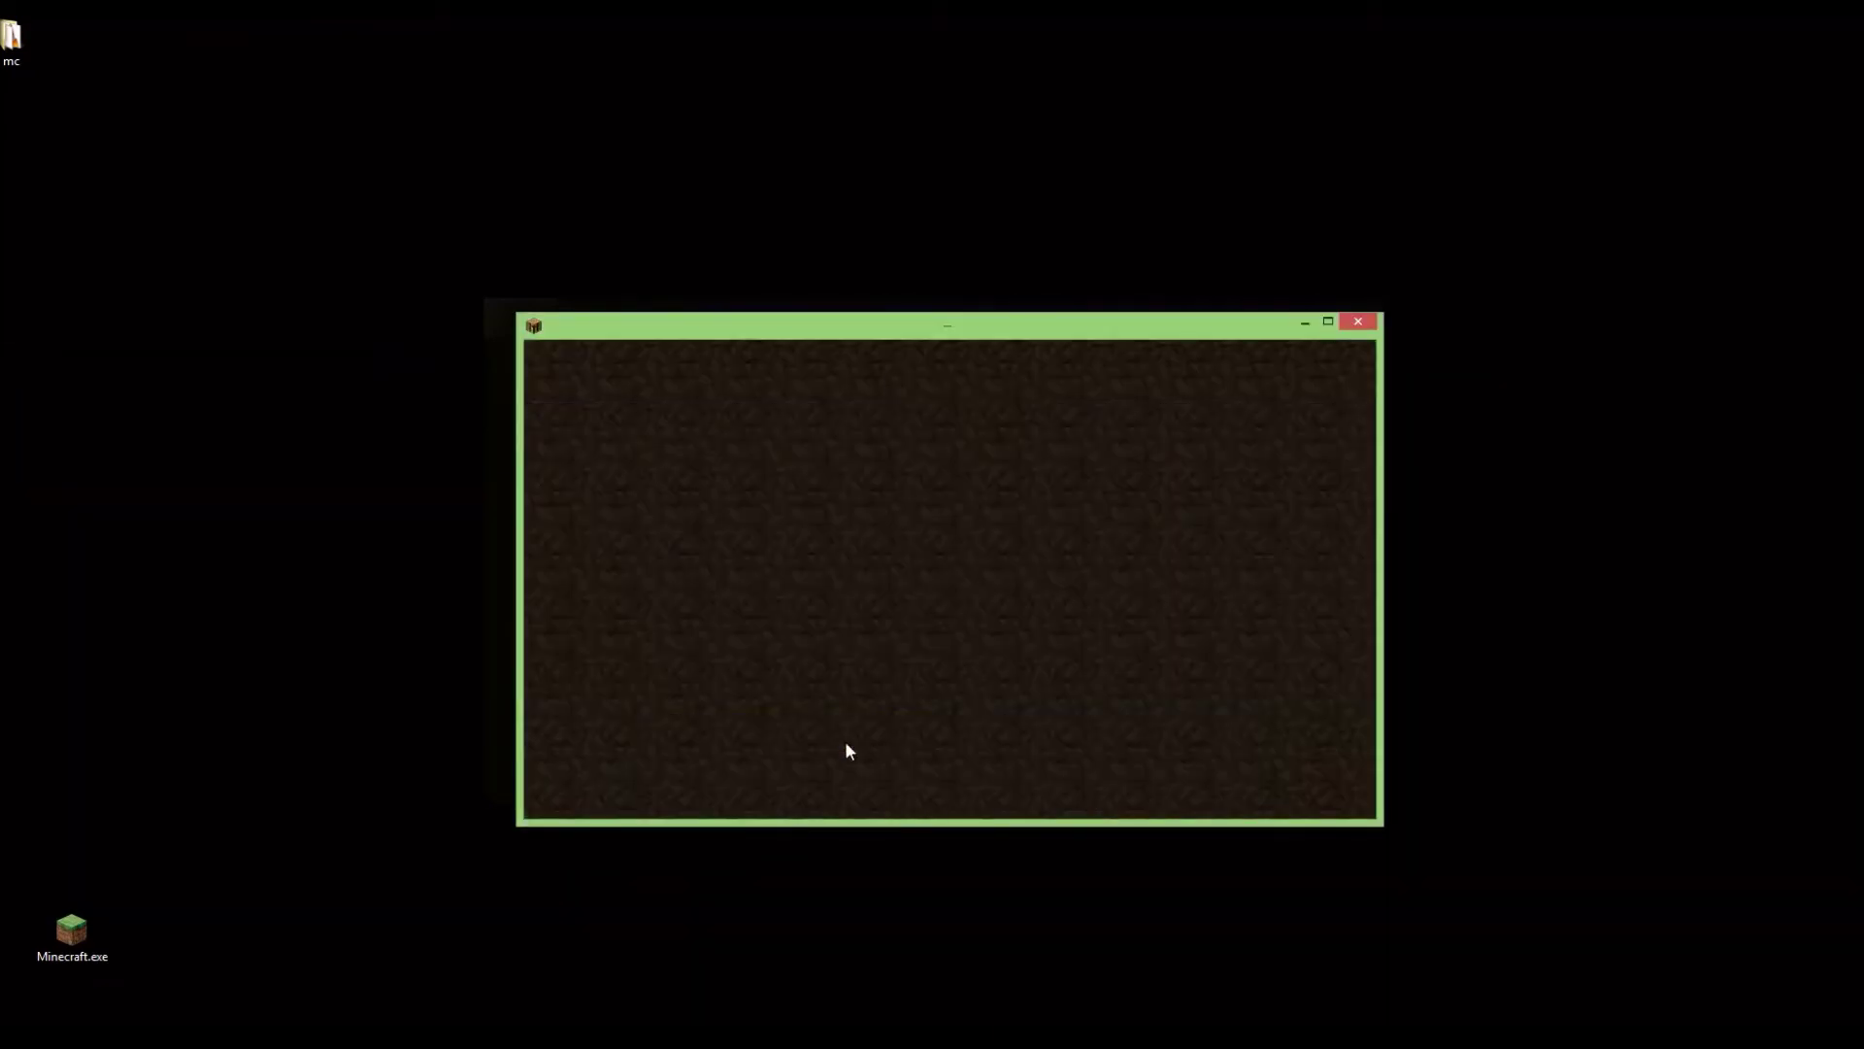
pyautogui.click(1326, 325)
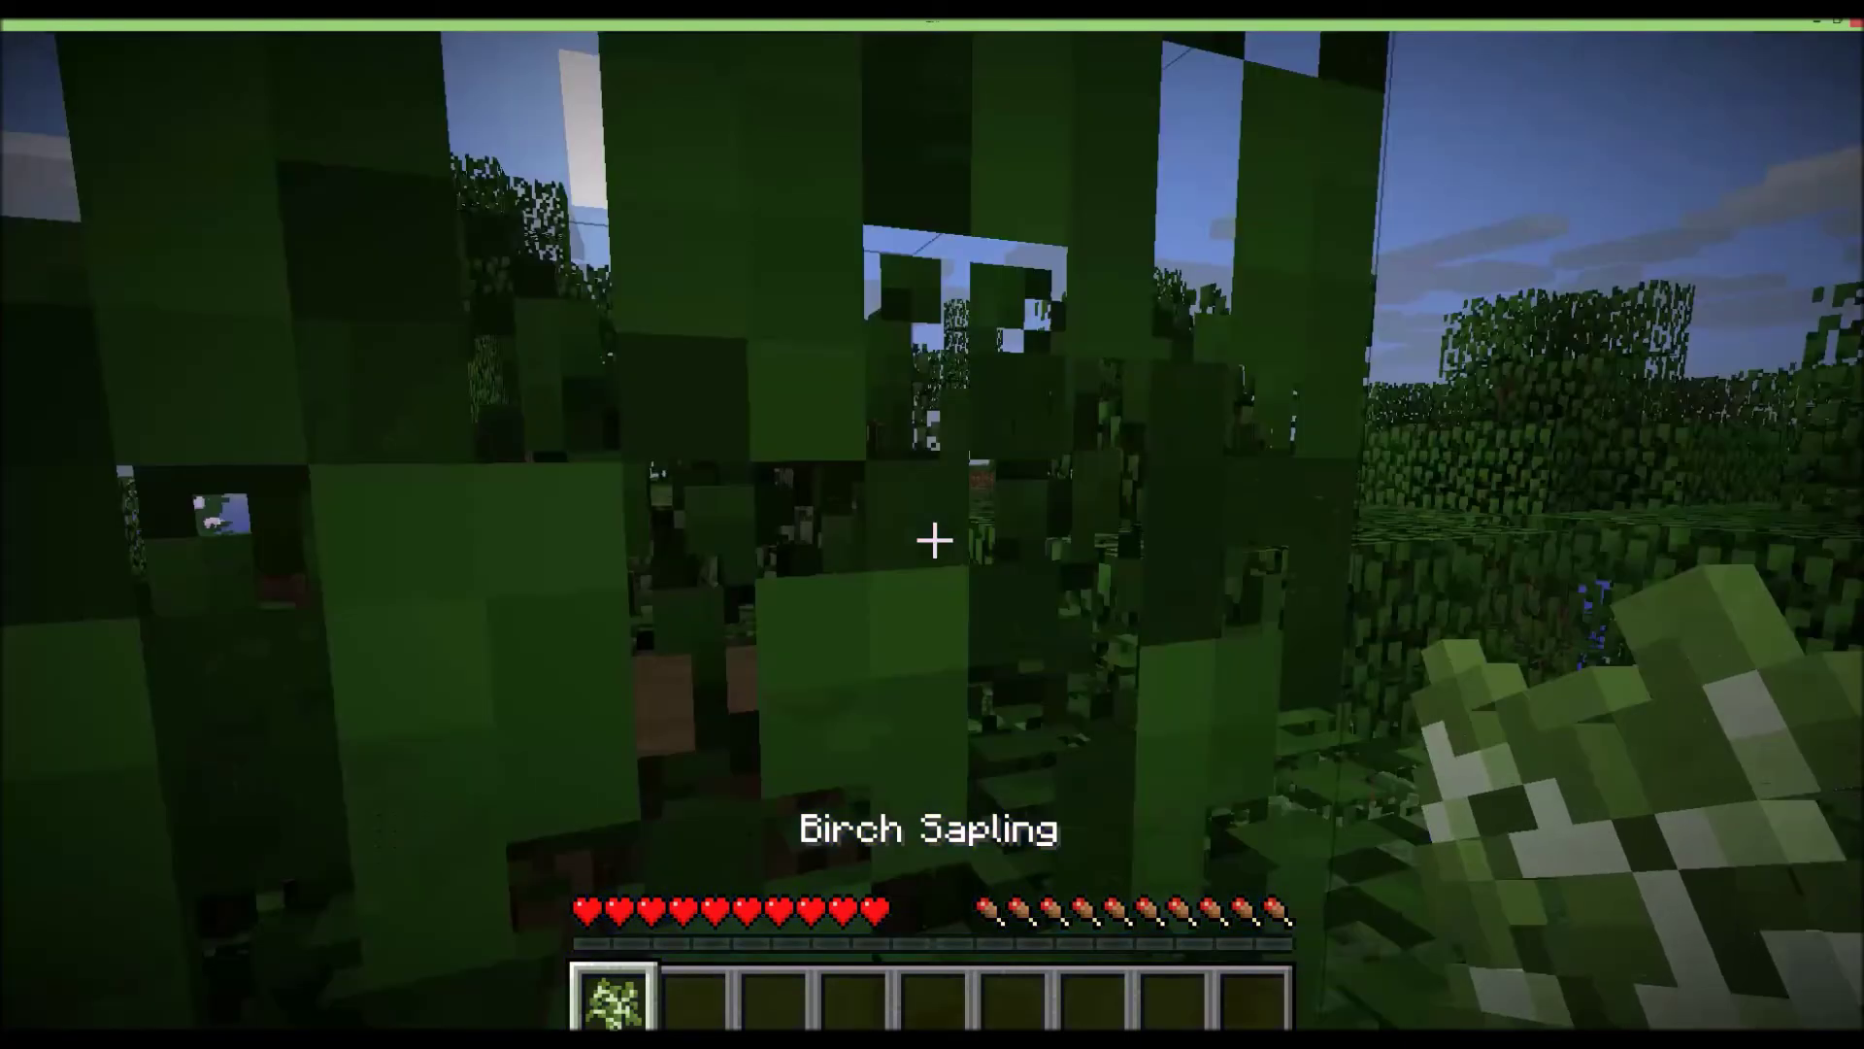
# Take a Potion of Weakness, Leather Pants, Diamond Helmet, Clock and Compass from the item panel.
pyautogui.press('w')
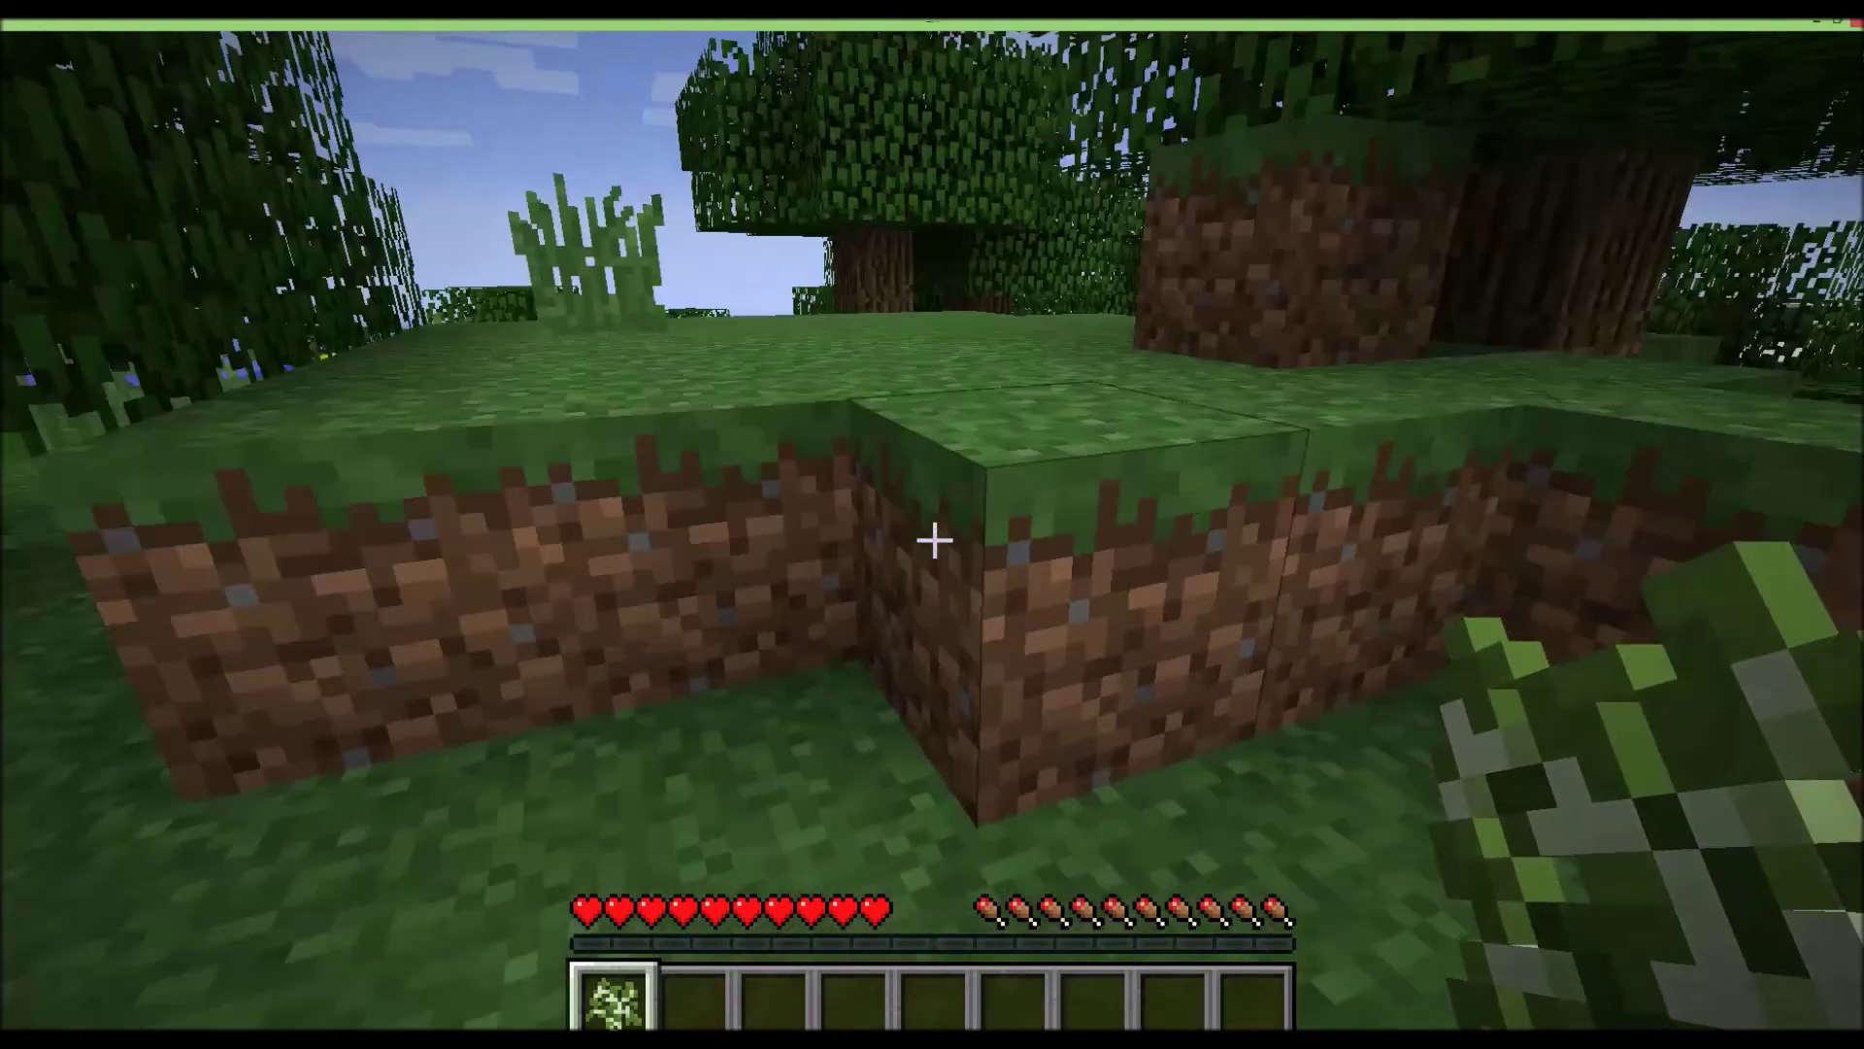
pyautogui.press('e')
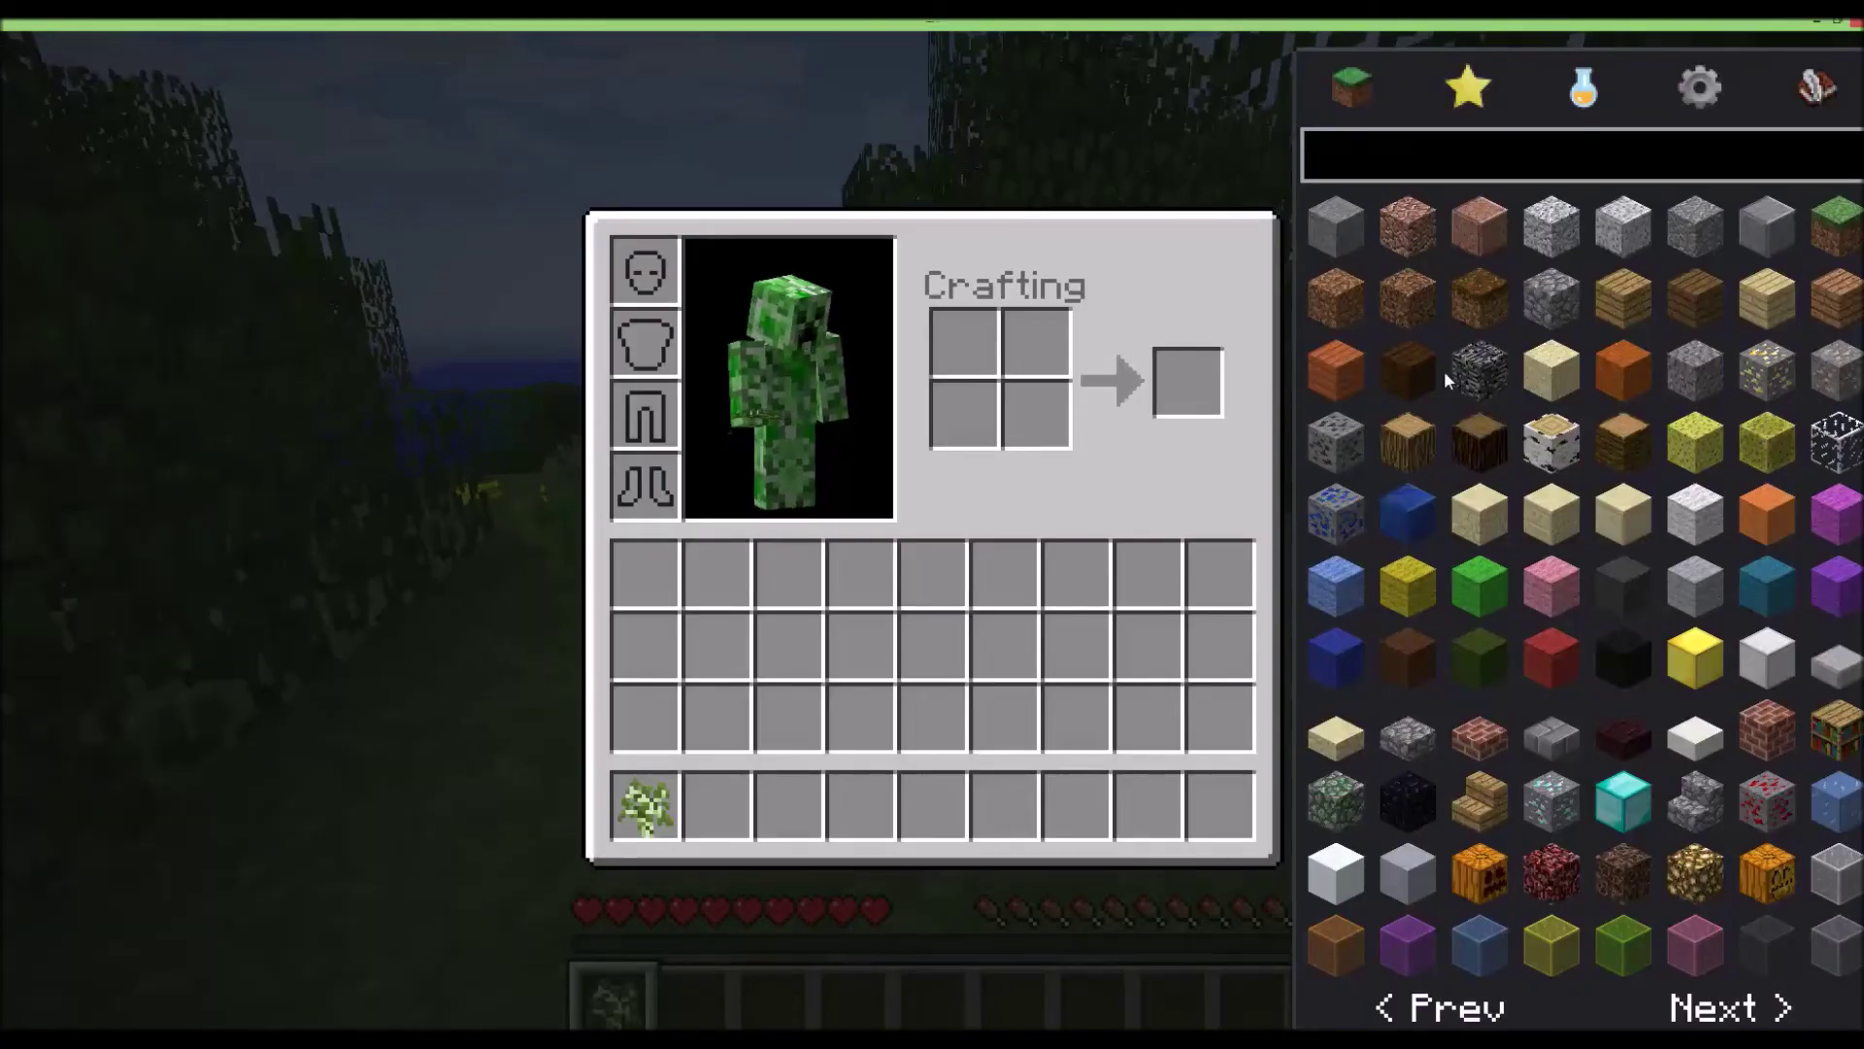
pyautogui.scroll(-4, 1476, 369)
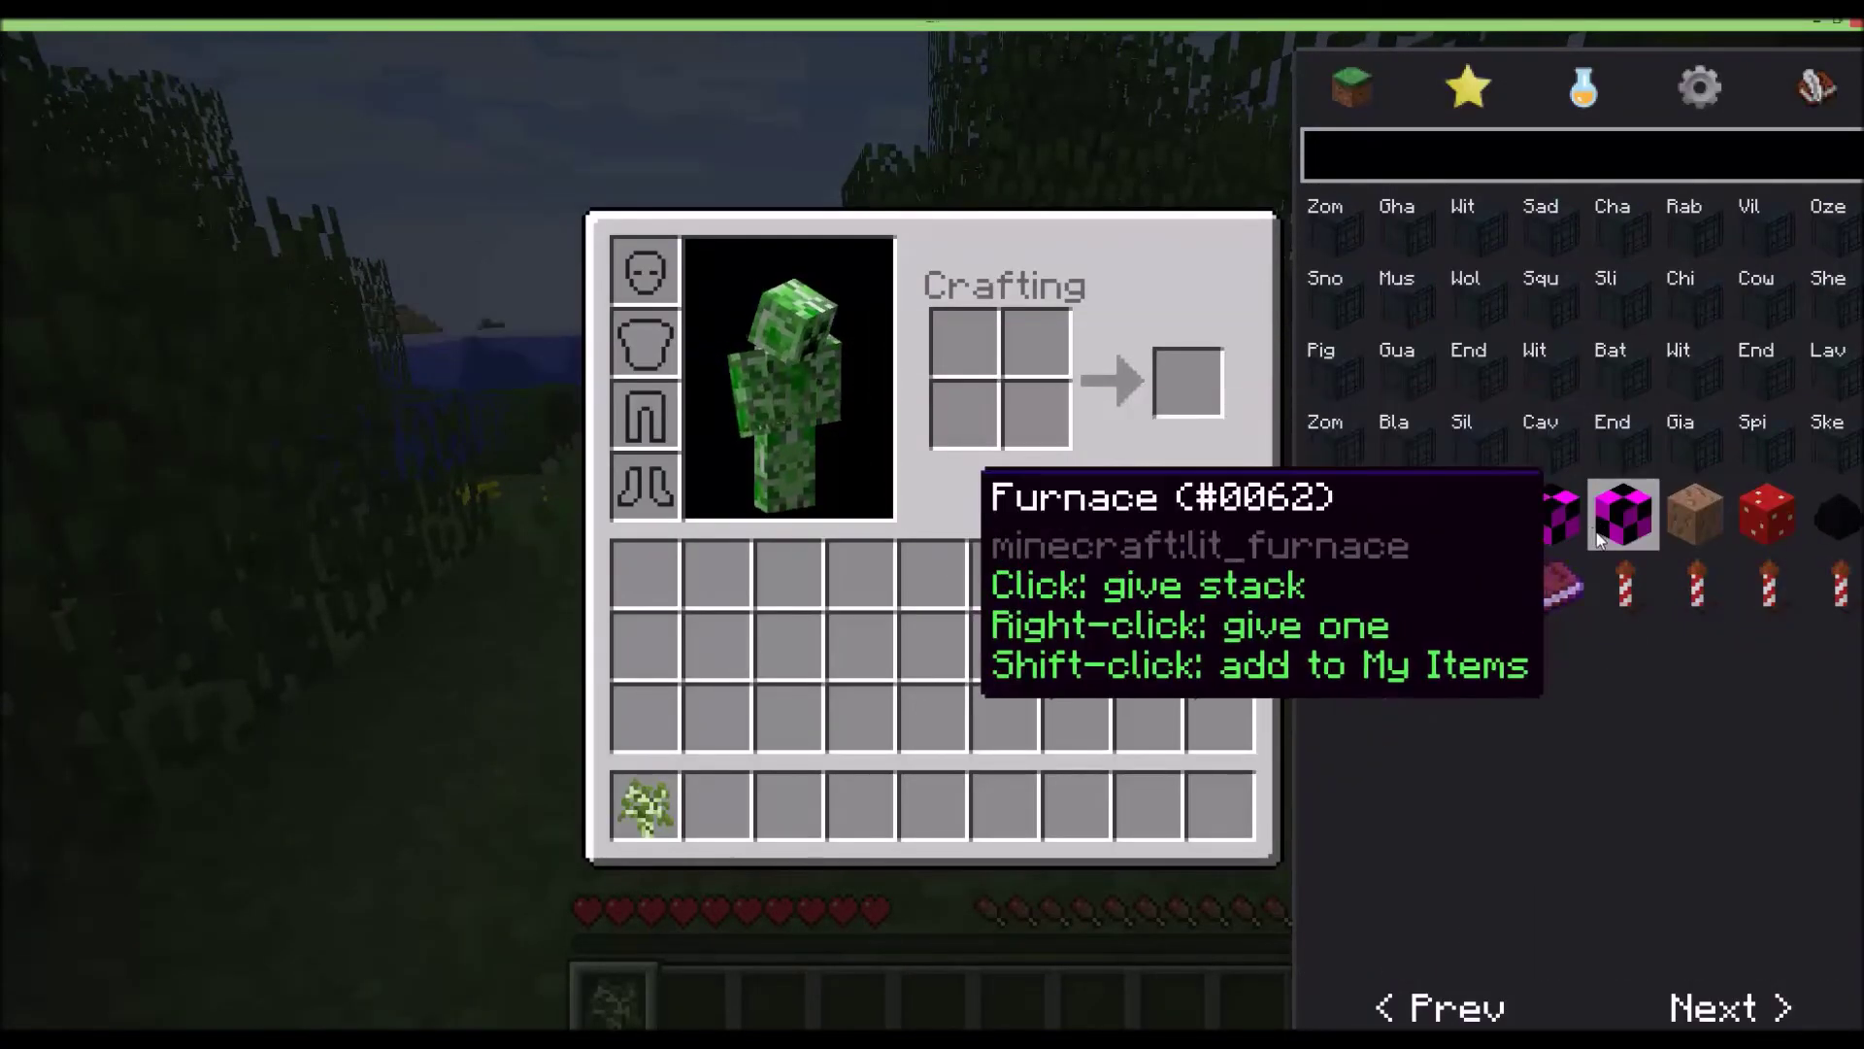
pyautogui.scroll(1, 1658, 434)
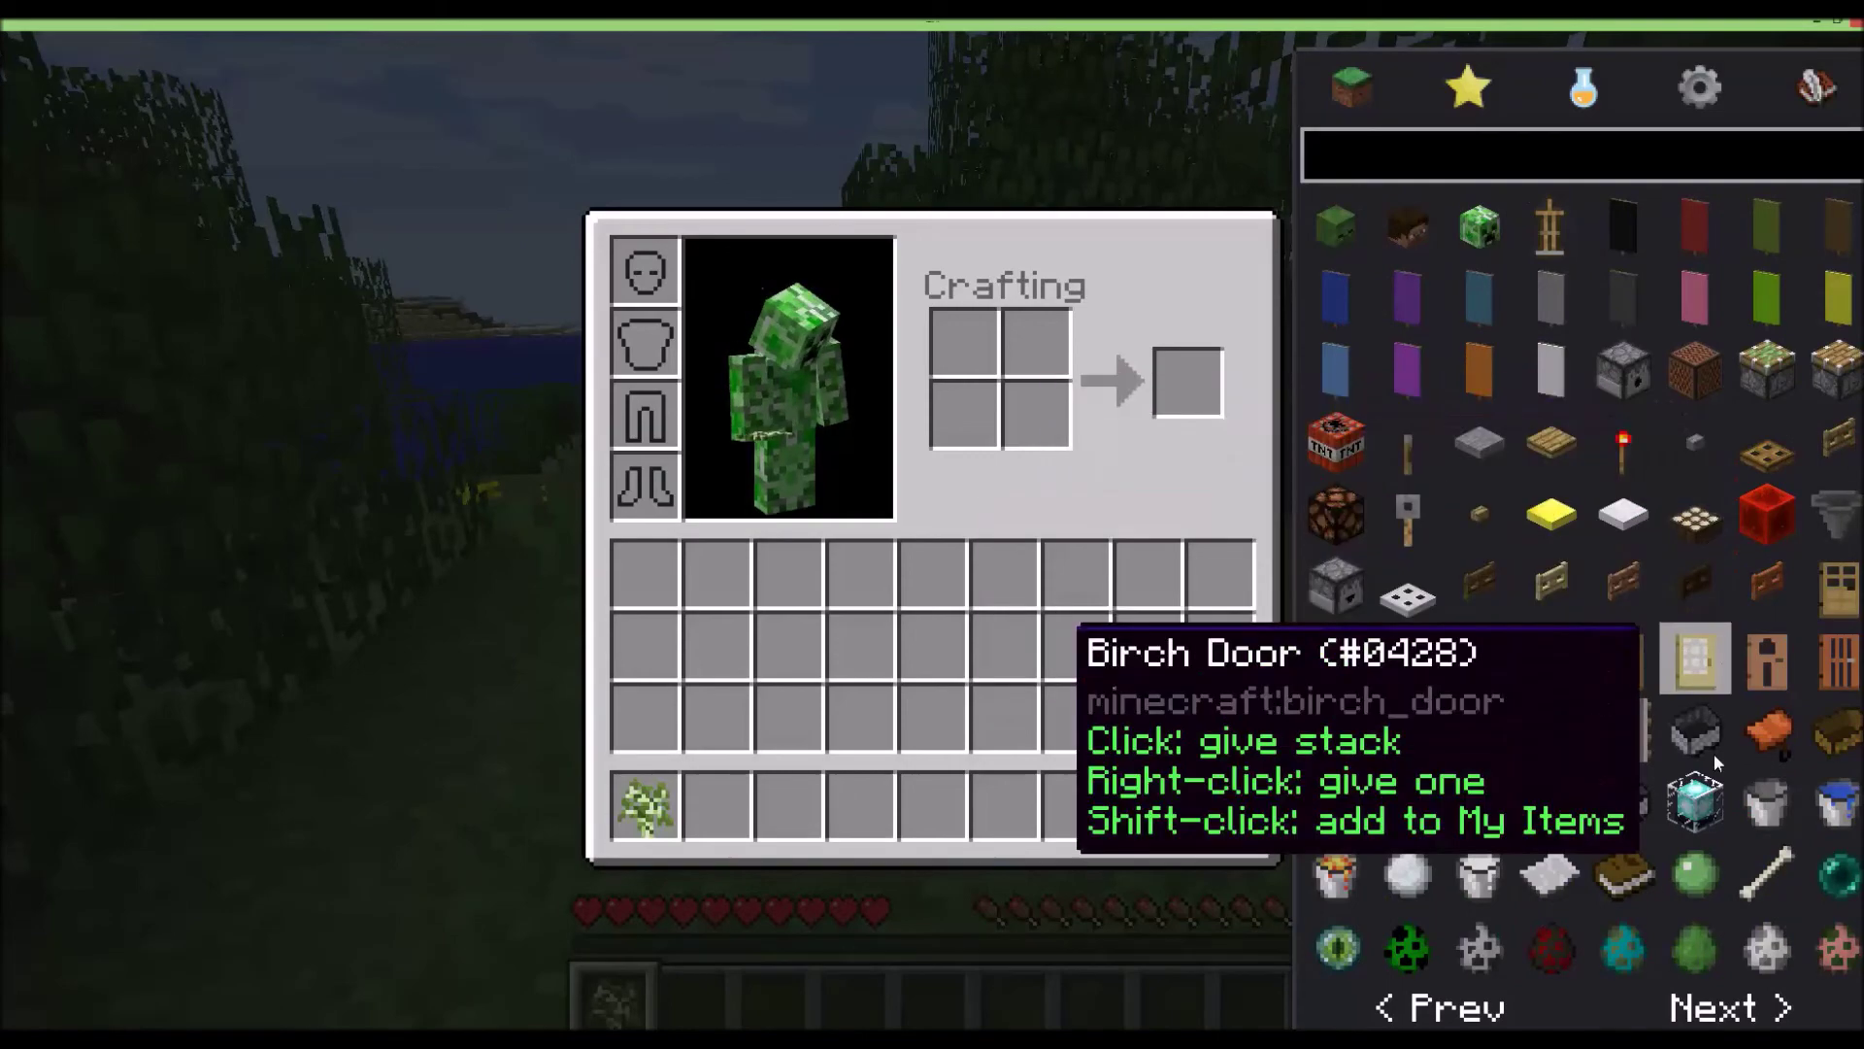
pyautogui.scroll(-1, 1706, 867)
pyautogui.click(1479, 672)
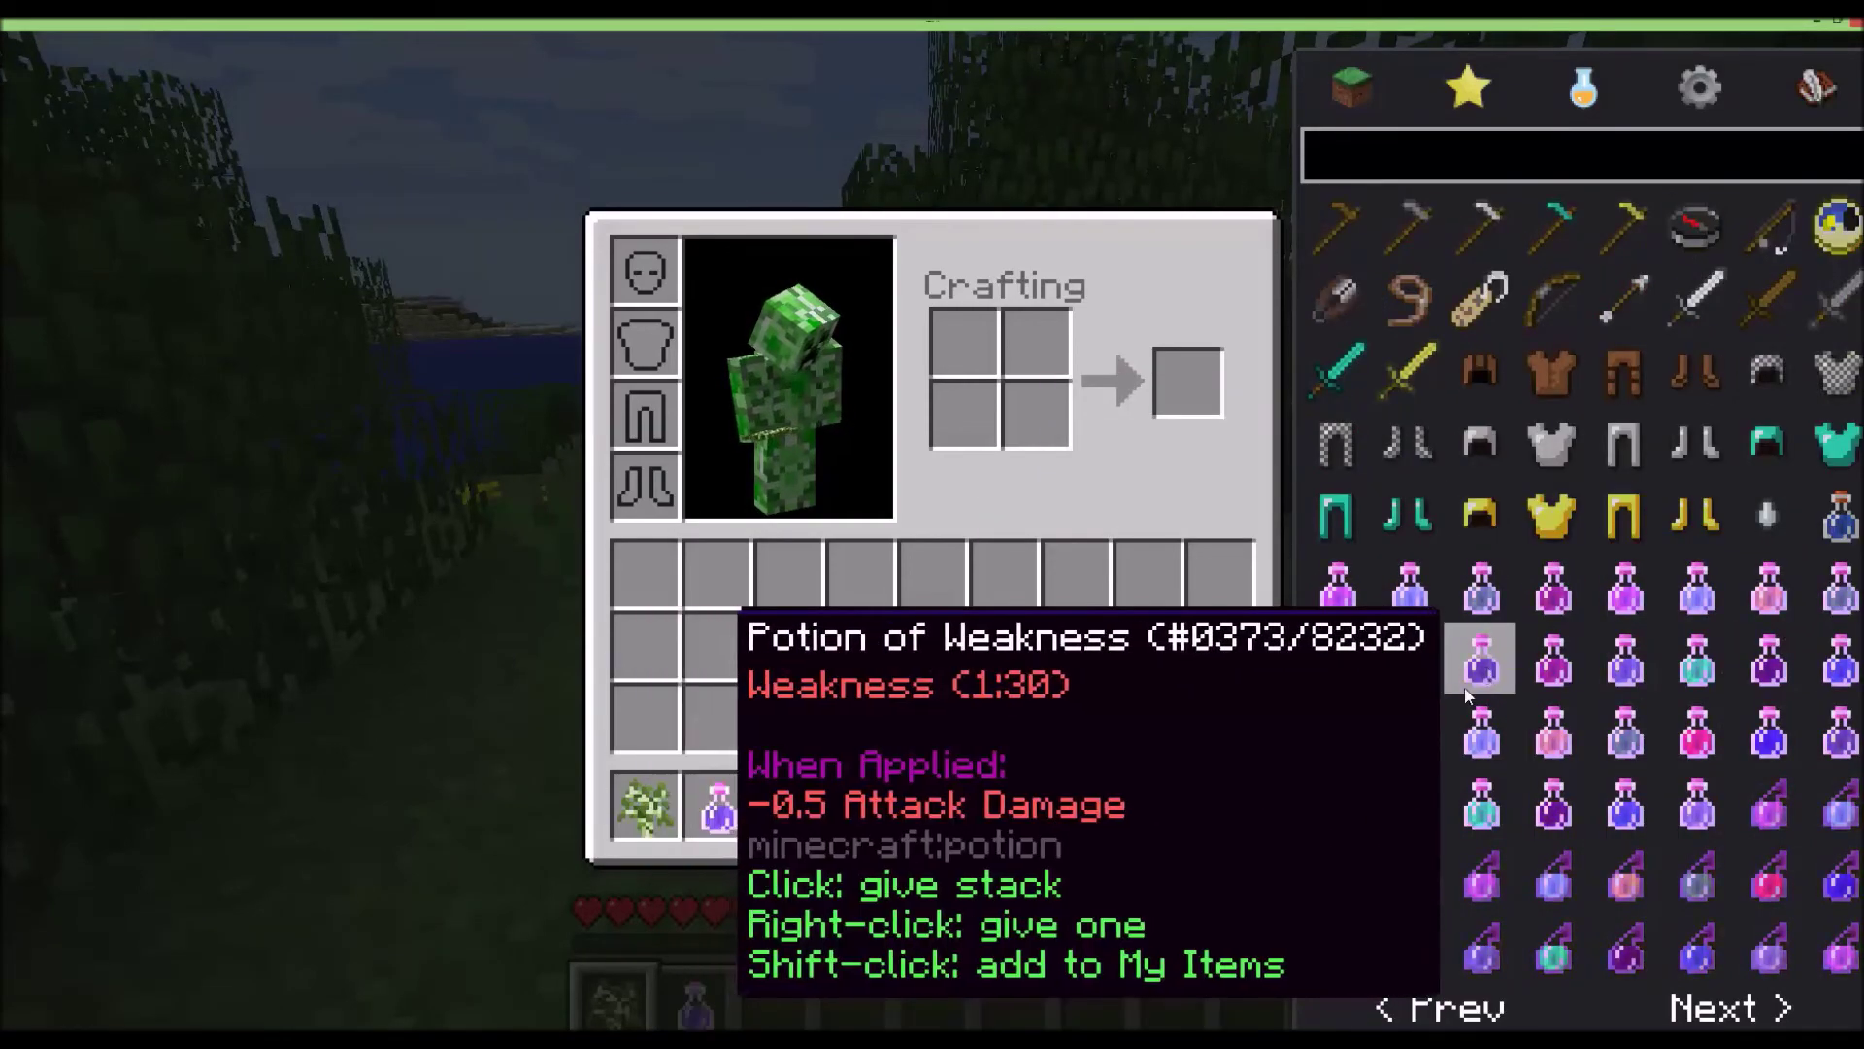
pyautogui.click(1626, 384)
pyautogui.click(1767, 441)
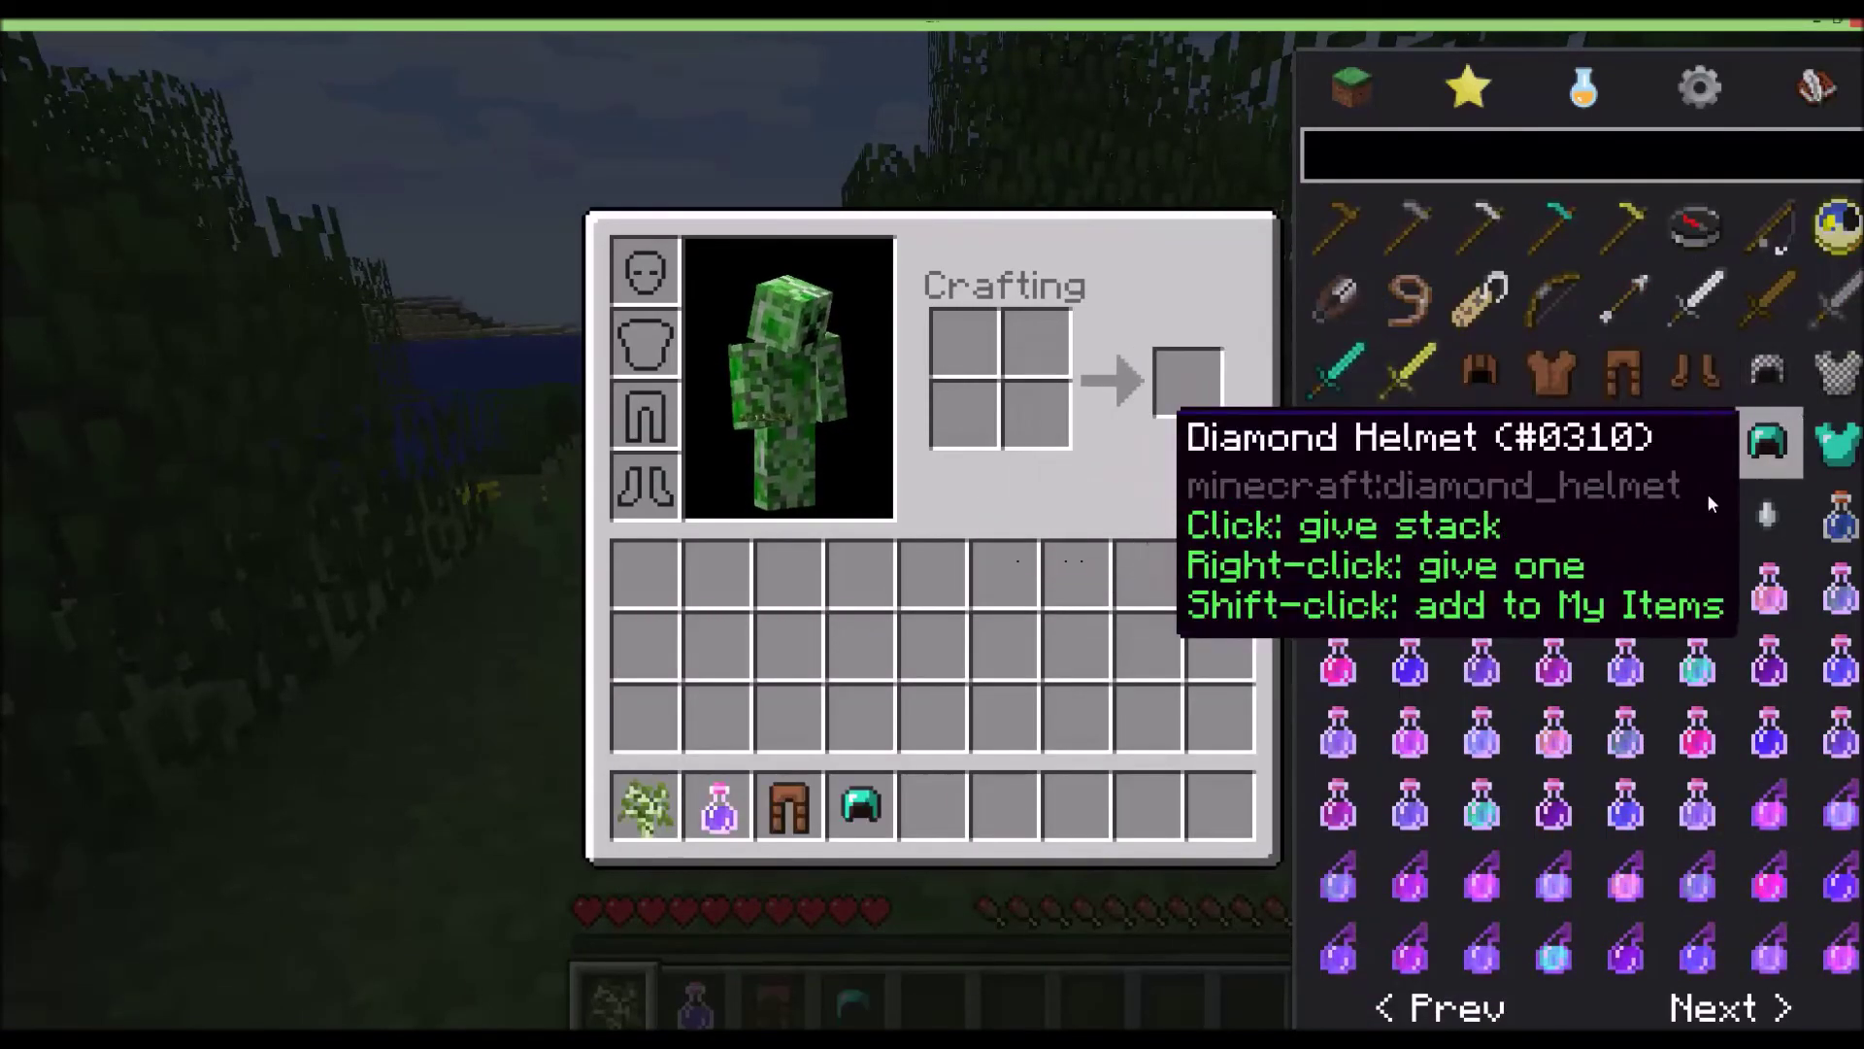
pyautogui.click(1825, 238)
pyautogui.click(1714, 233)
# Back in the world, drink the Potion of Weakness and walk toward the trees.
pyautogui.press('e')
pyautogui.scroll(-2, 932, 524)
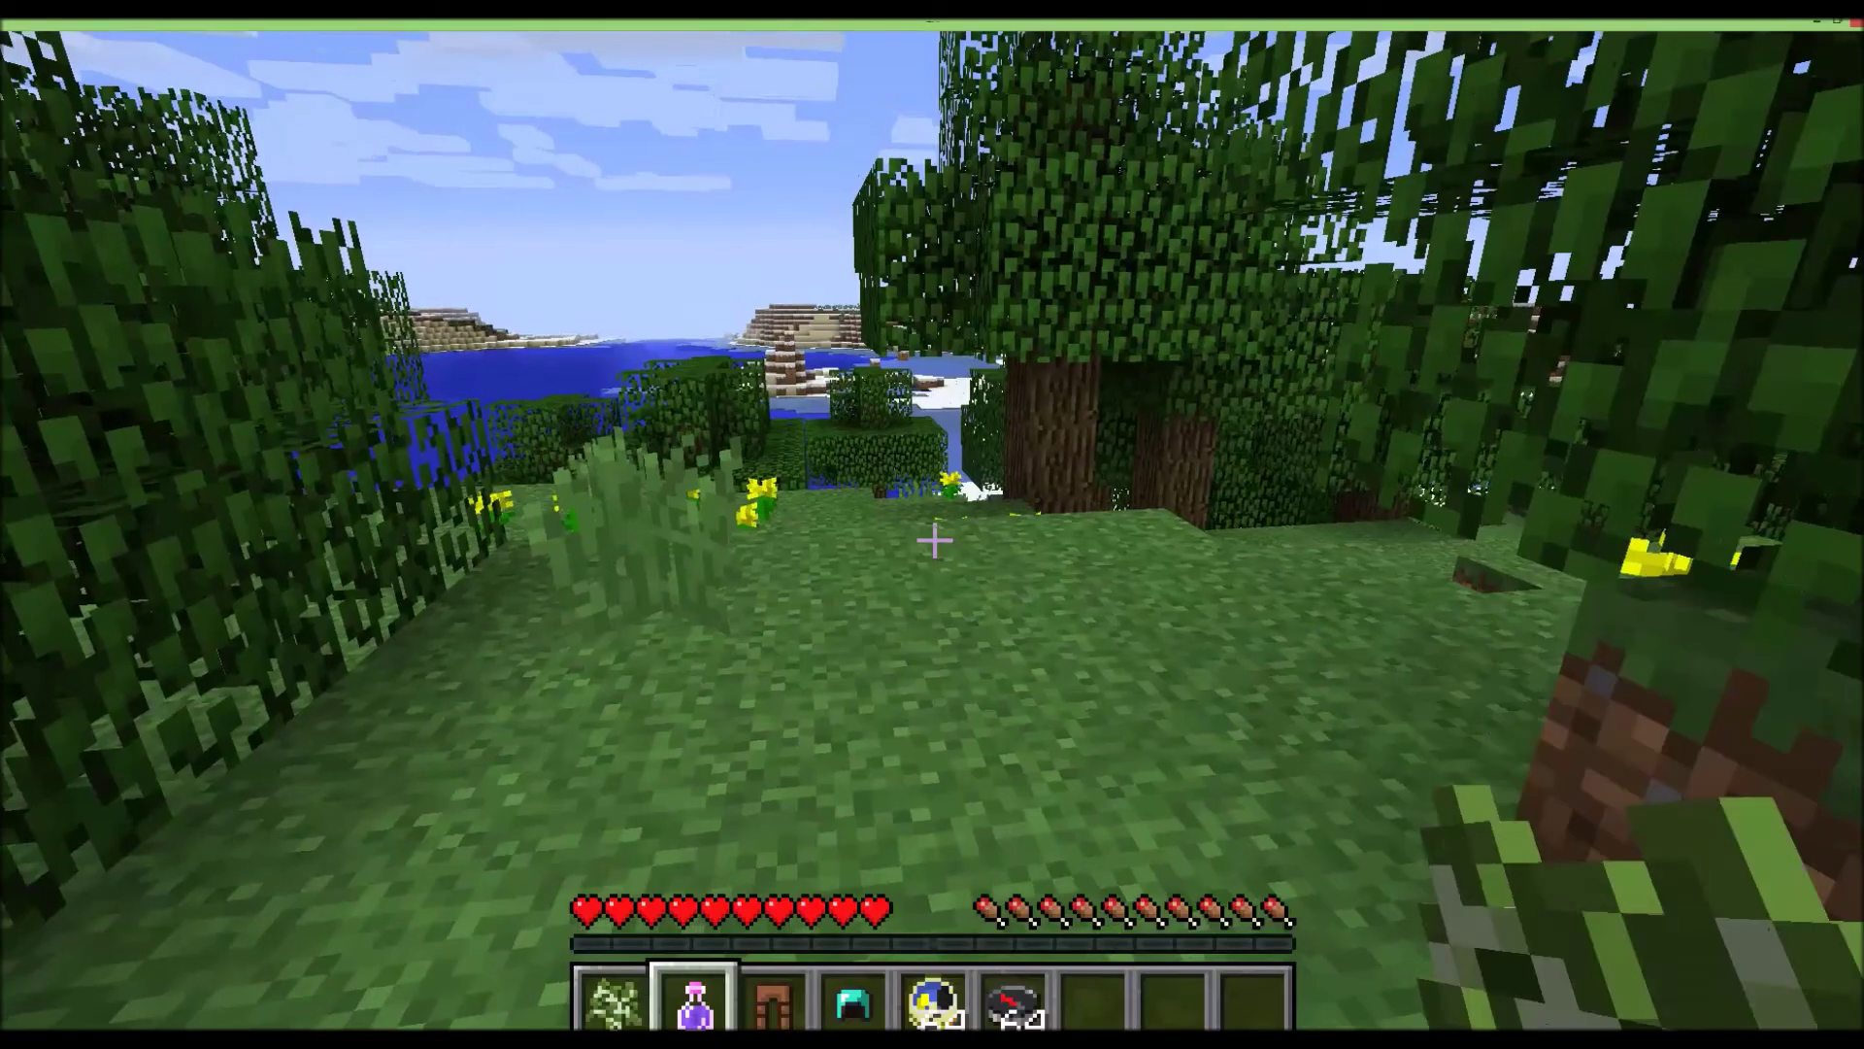
pyautogui.scroll(1, 934, 541)
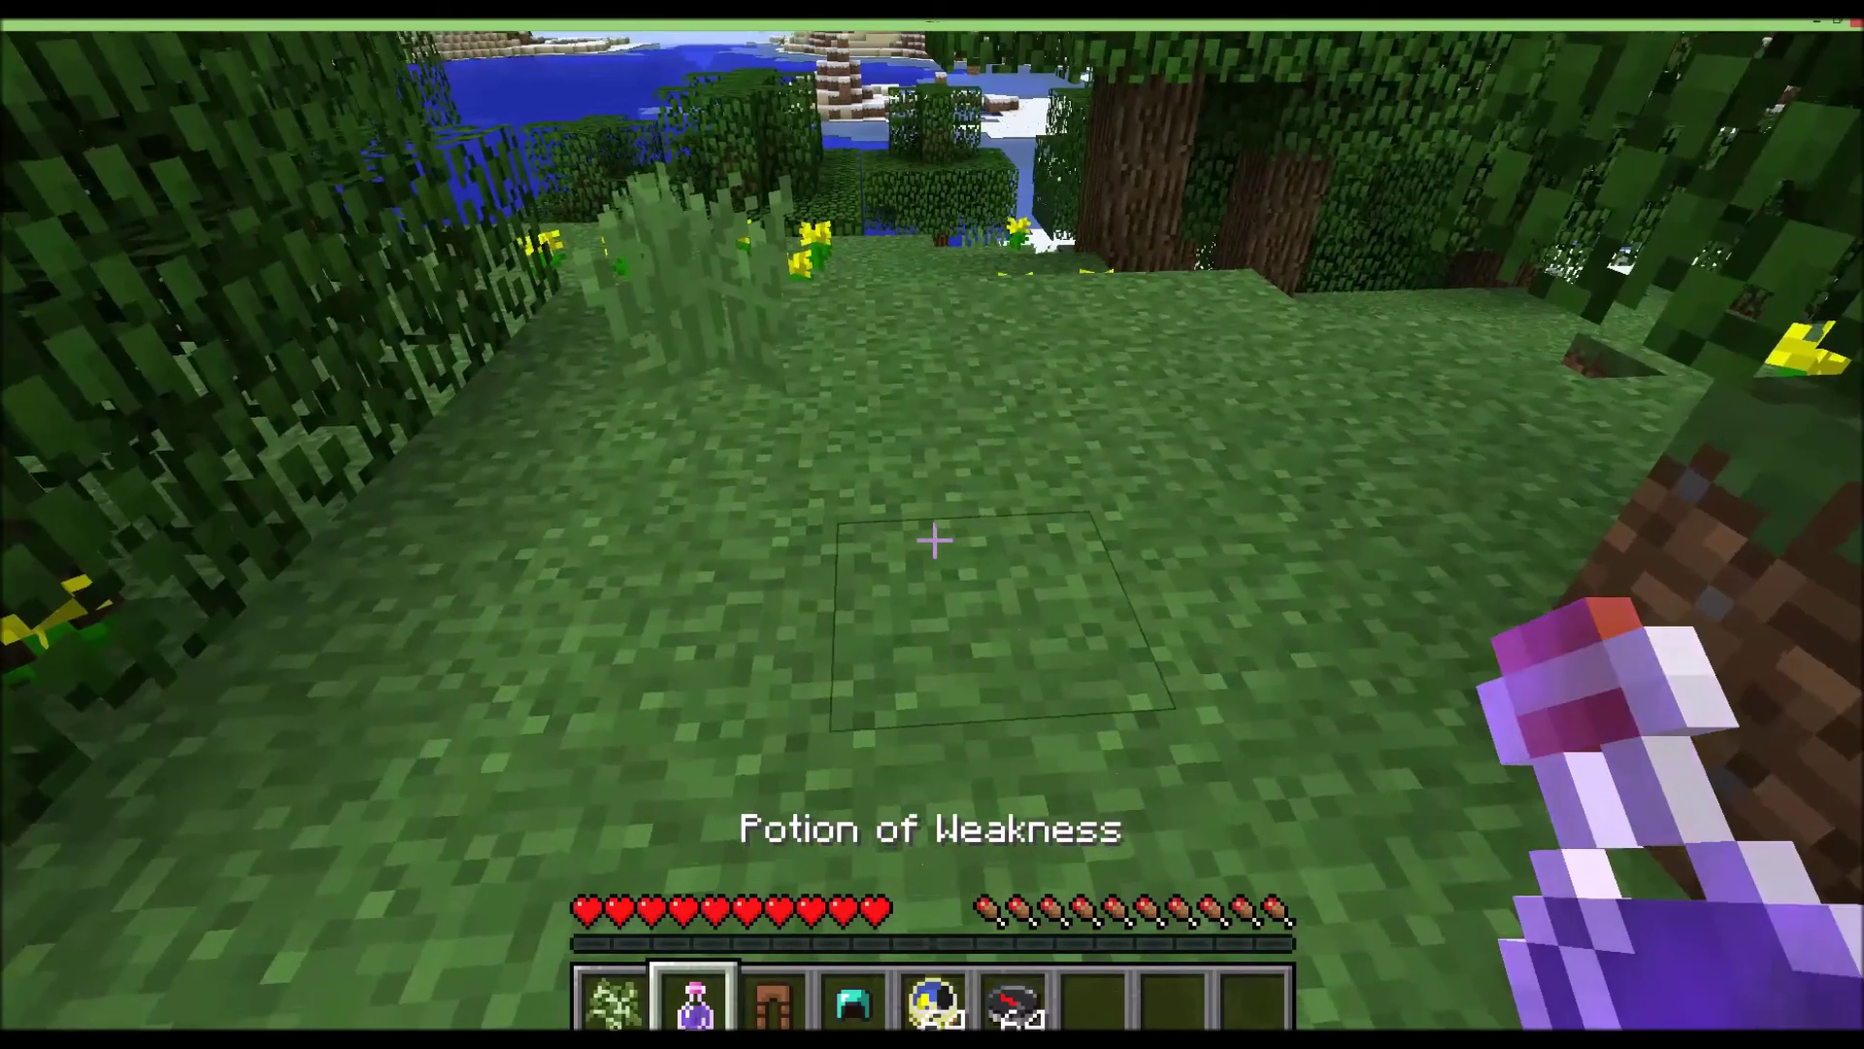
pyautogui.click(934, 541)
pyautogui.rightClick(934, 541)
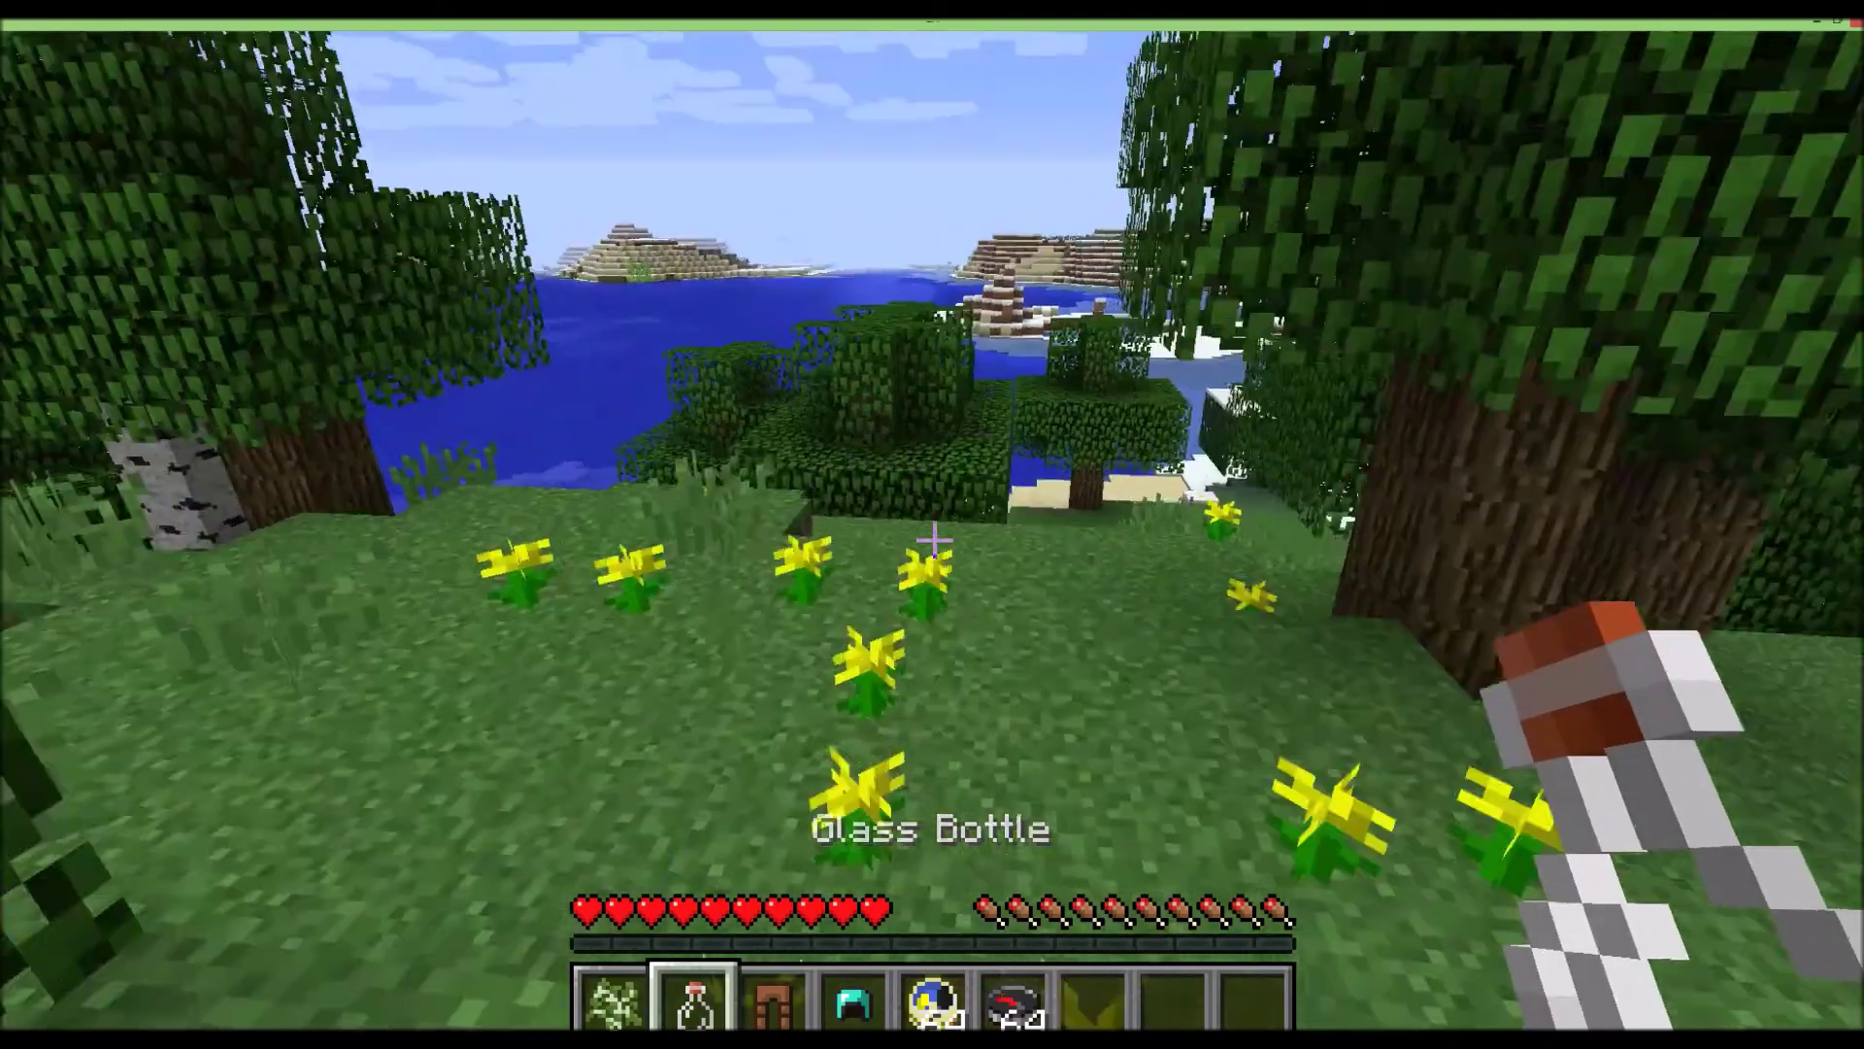
pyautogui.press('w')
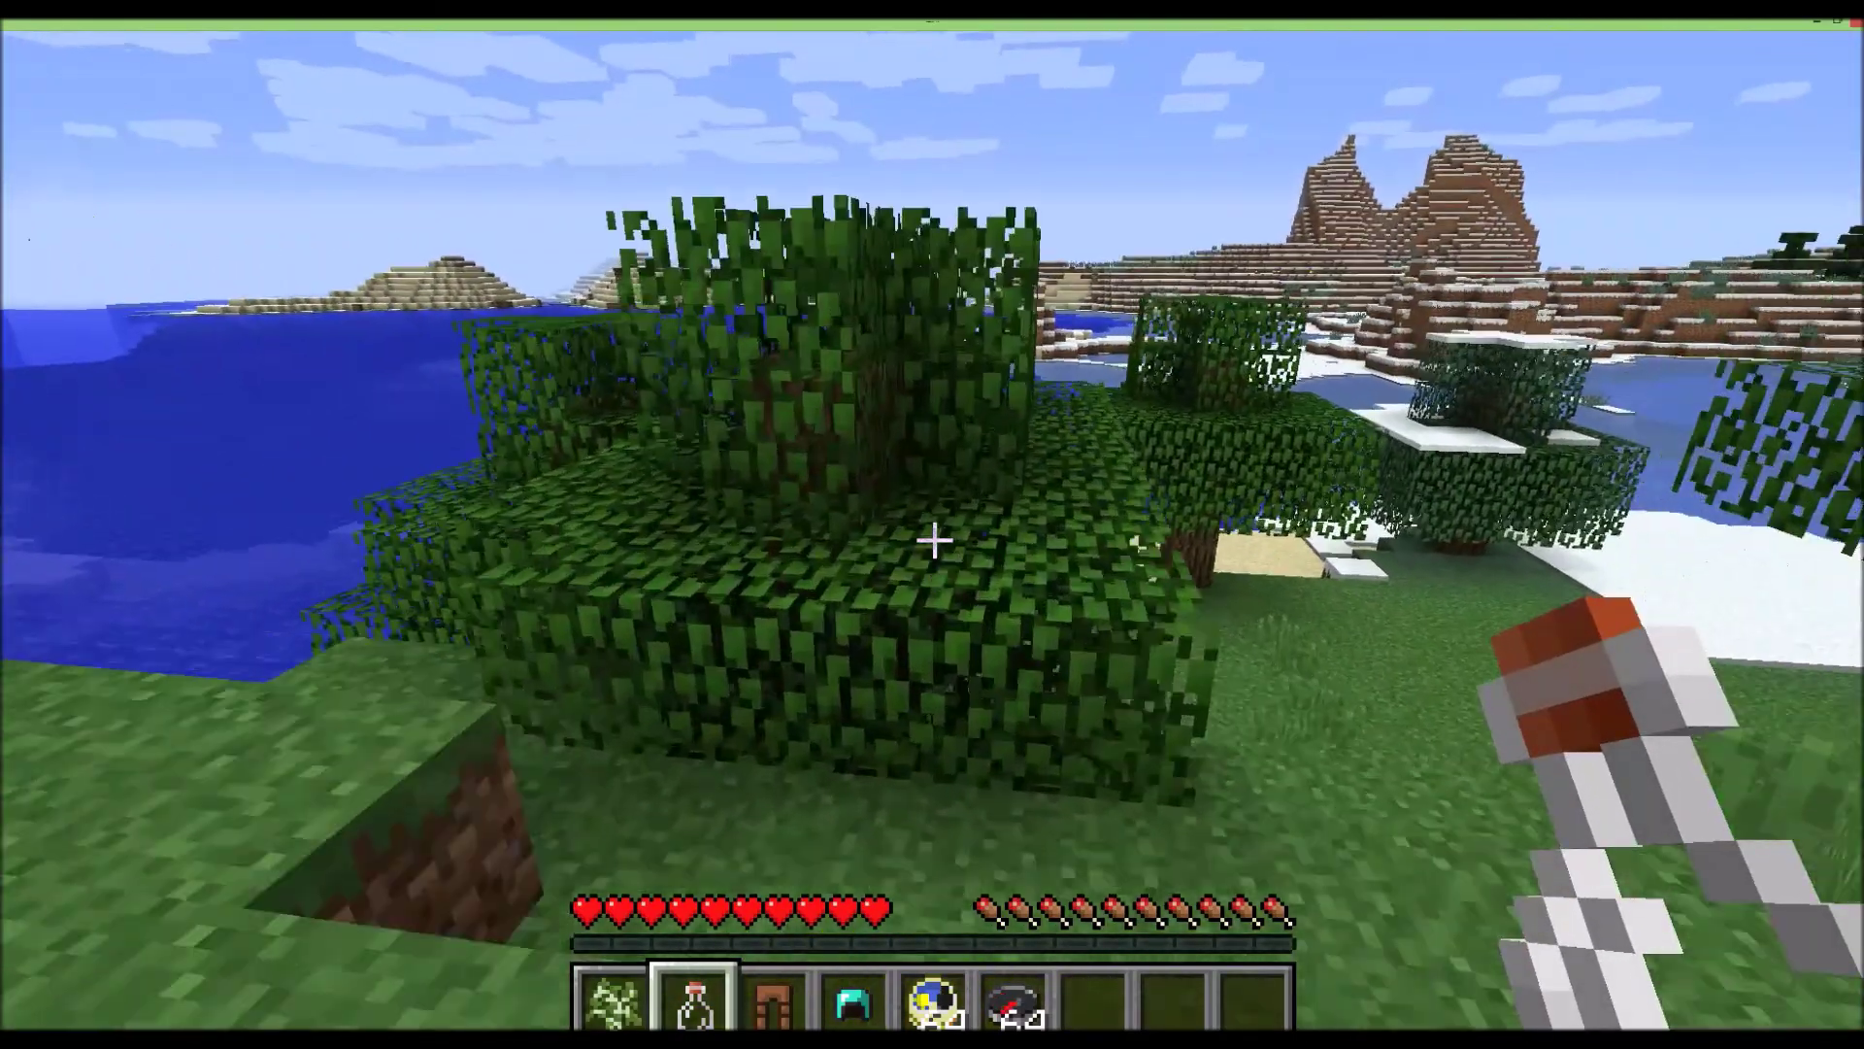
pyautogui.press('w')
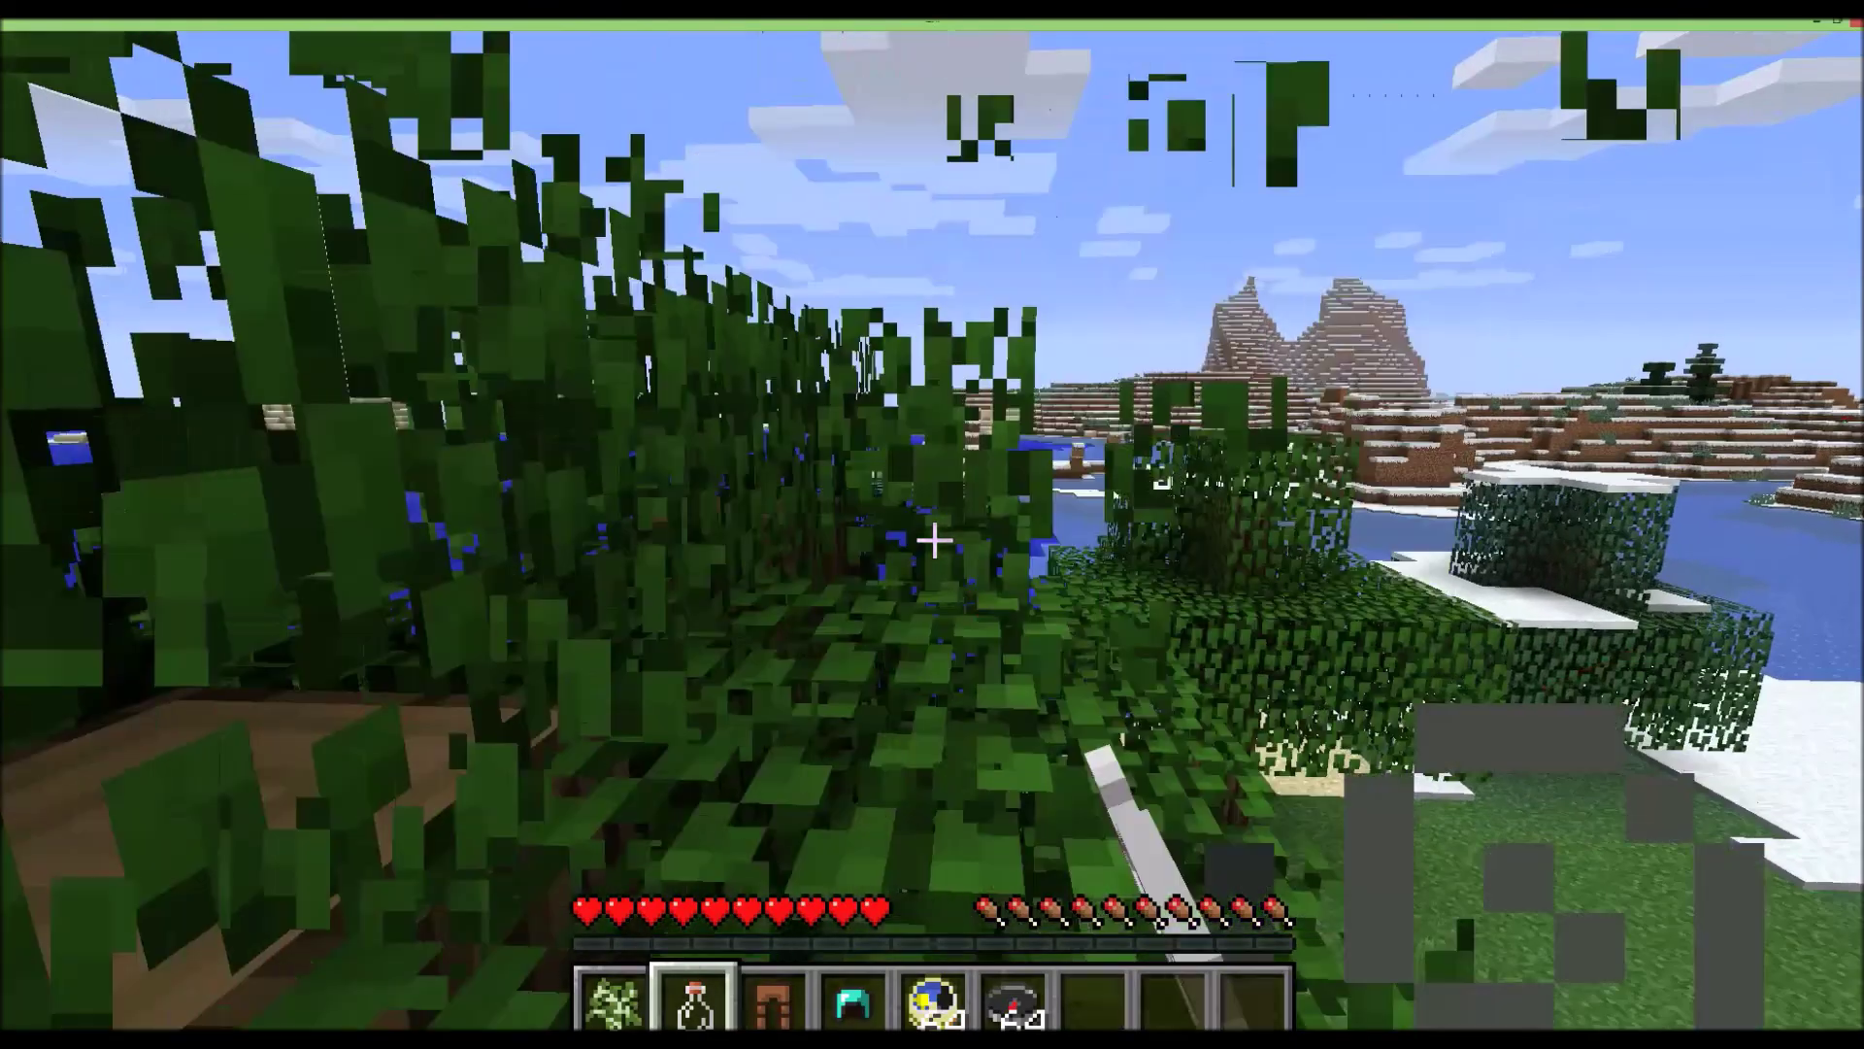